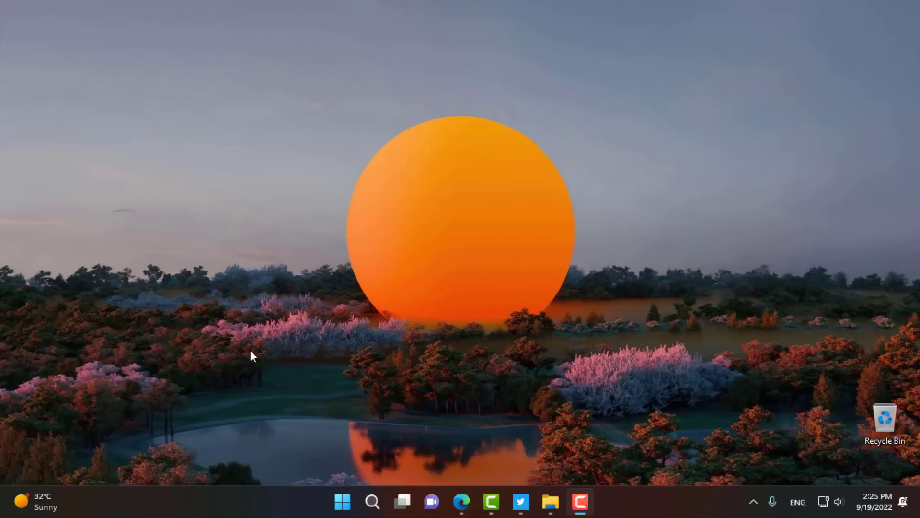
Group the pinned Microsoft Store, Mail, Calendar and Photos apps into one folder in the Start menu
click(342, 502)
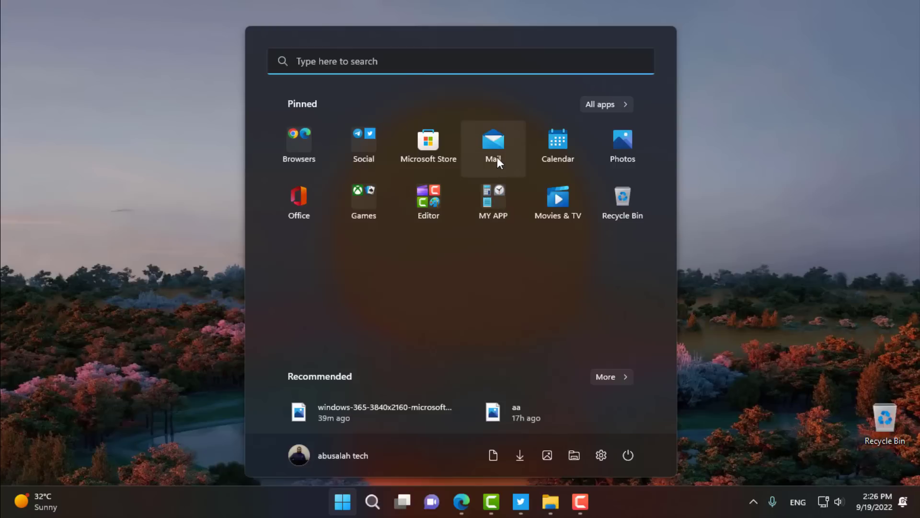
drag(496, 157, 429, 149)
drag(565, 157, 433, 153)
drag(504, 144, 432, 144)
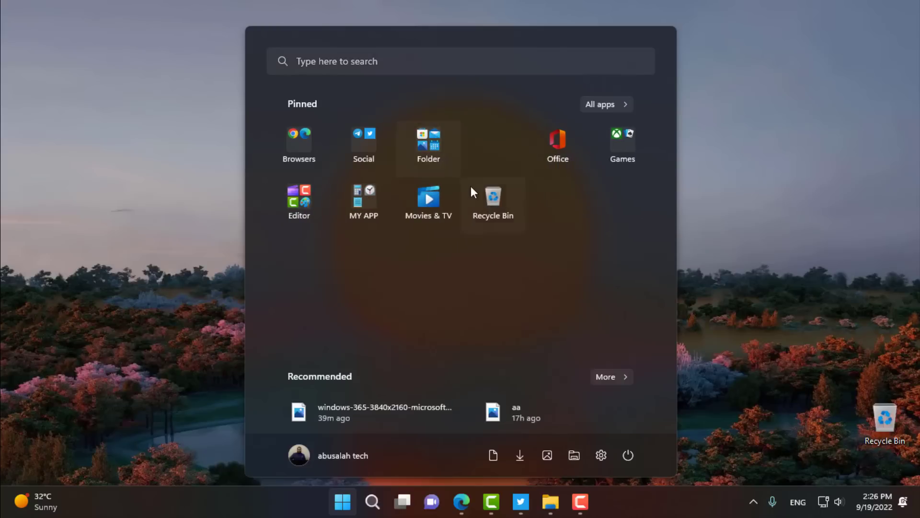
click(417, 143)
click(433, 128)
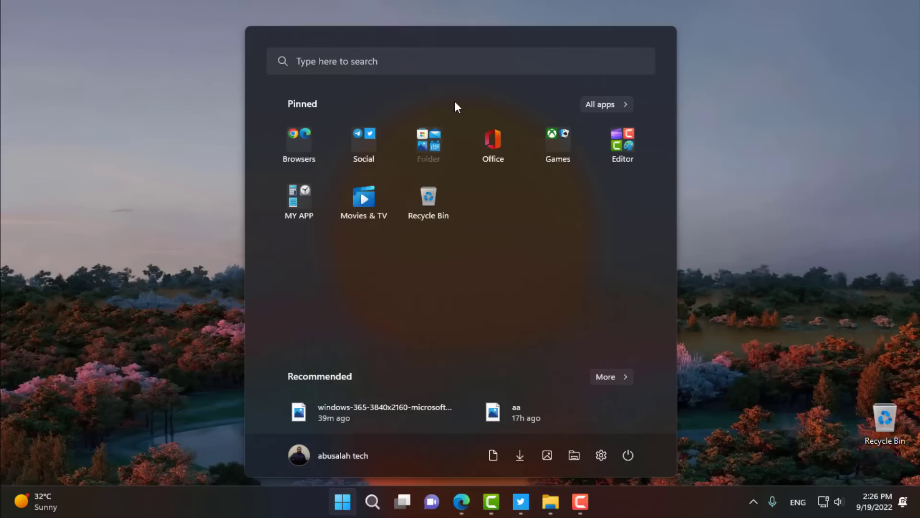
Name the new Start menu folder containing Microsoft Store, Mail, Photos and Calendar "mo salah"
click(430, 144)
click(424, 182)
text(mo sal)
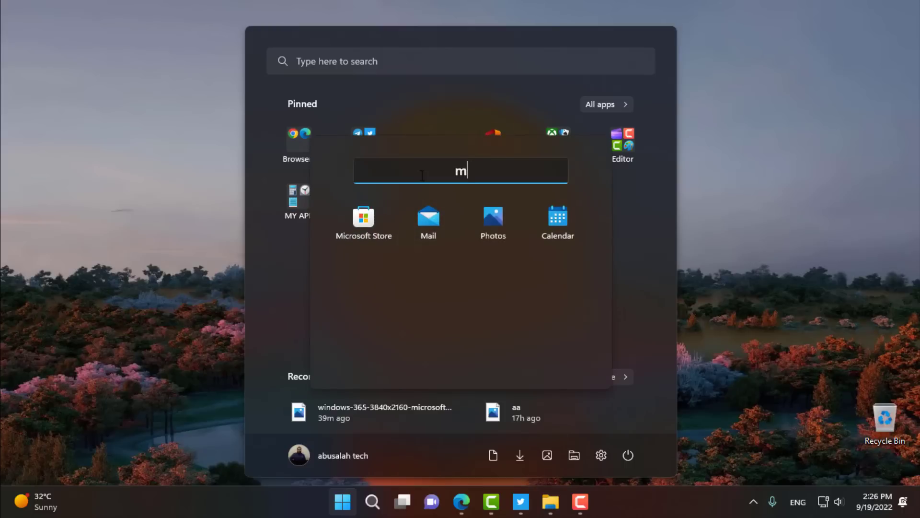
text(ah)
click(434, 115)
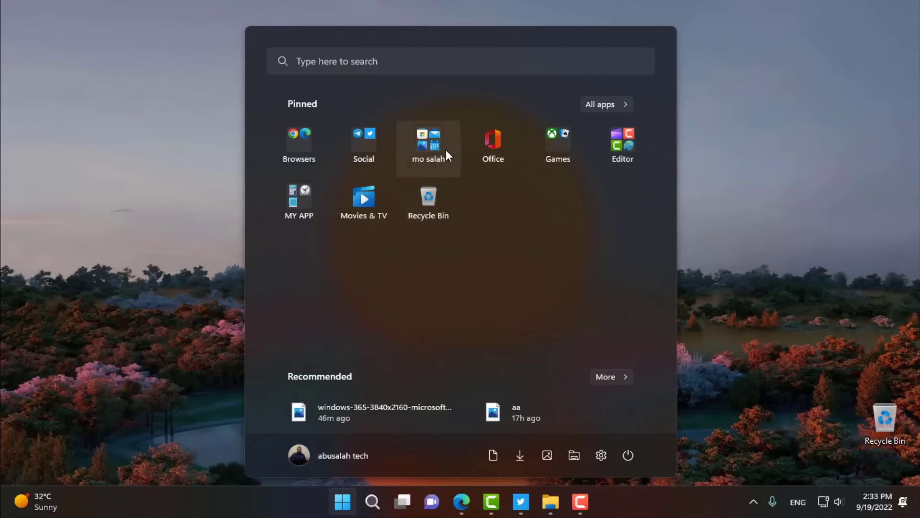
Move Calendar out of the mo salah folder to the pinned apps and put it back into the folder
click(446, 150)
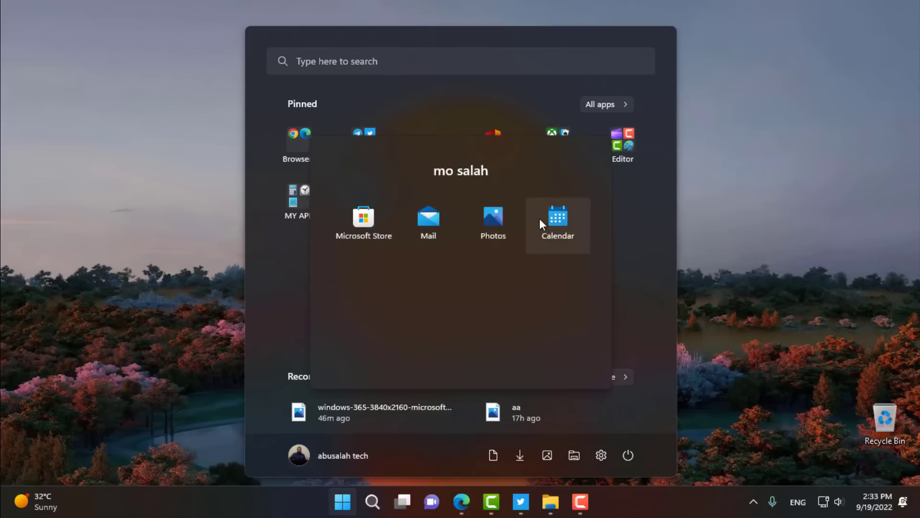
drag(543, 218, 626, 243)
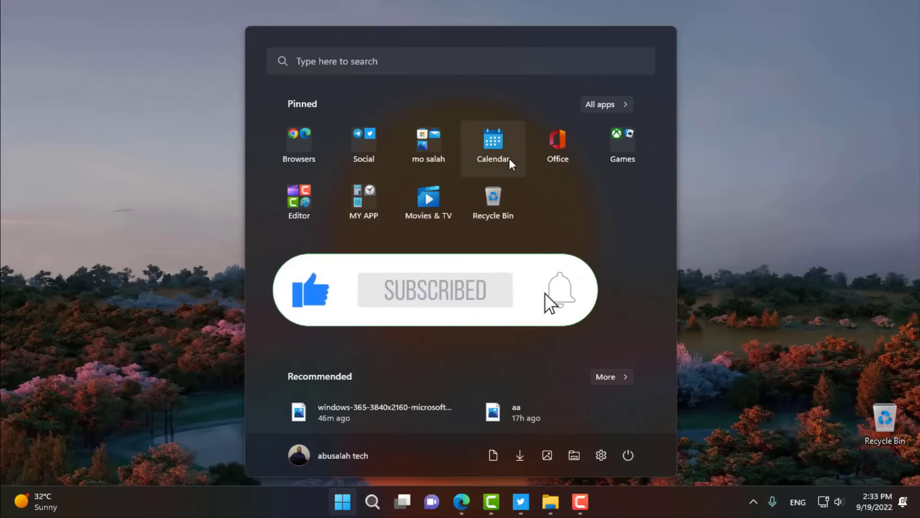
drag(509, 159, 434, 161)
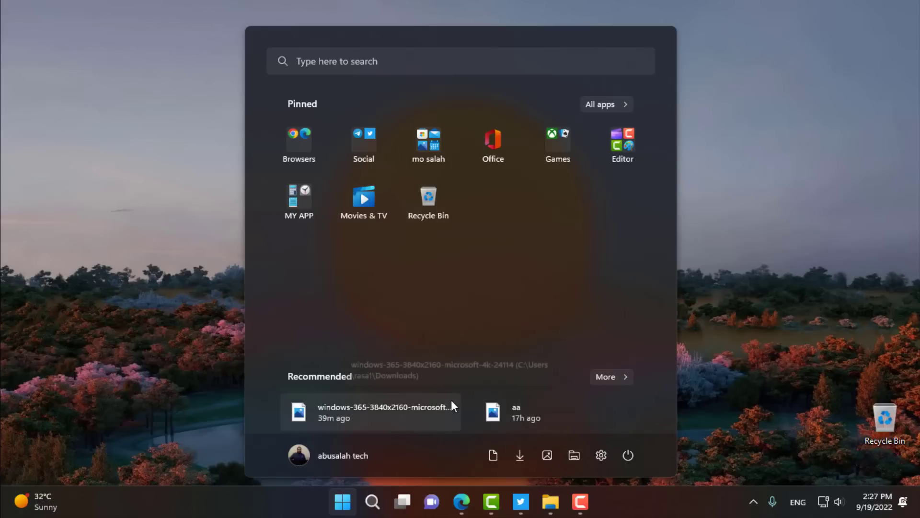
Open the Start personalization settings and check how the More pins layout looks in the Start menu
right_click(416, 346)
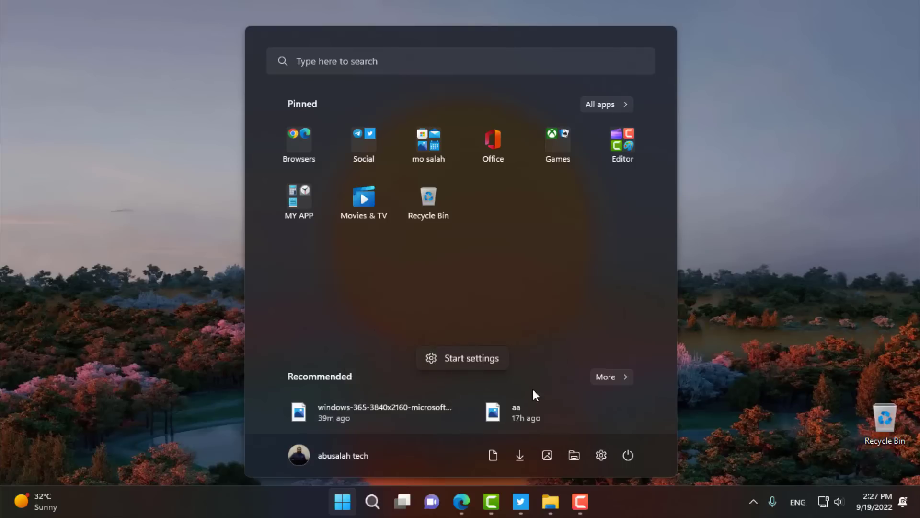
click(441, 365)
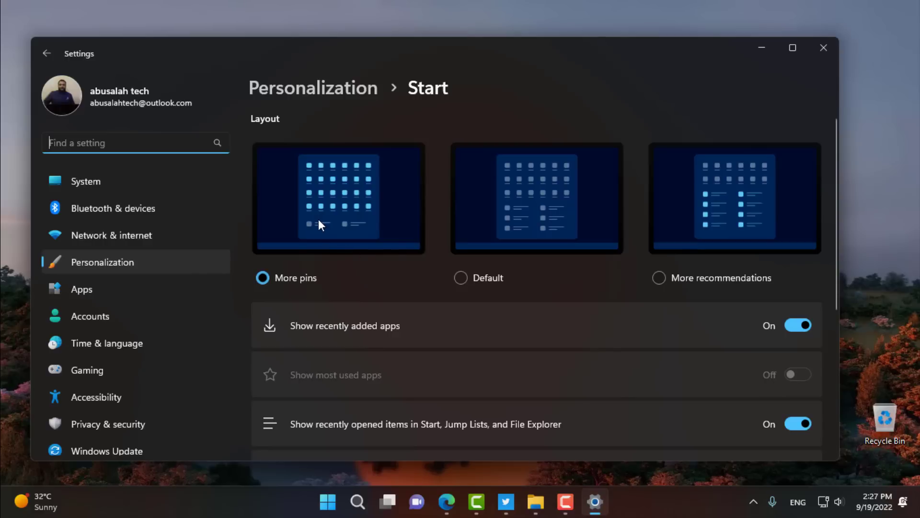
click(328, 501)
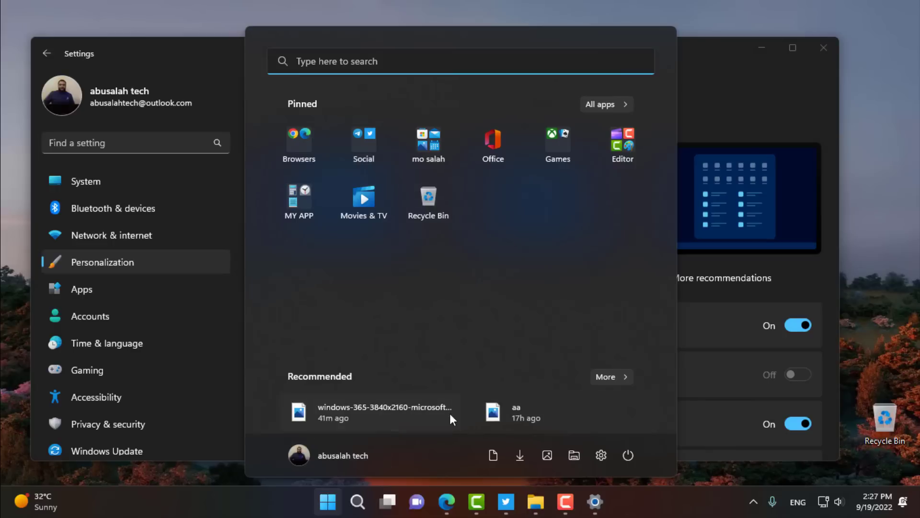
key(Escape)
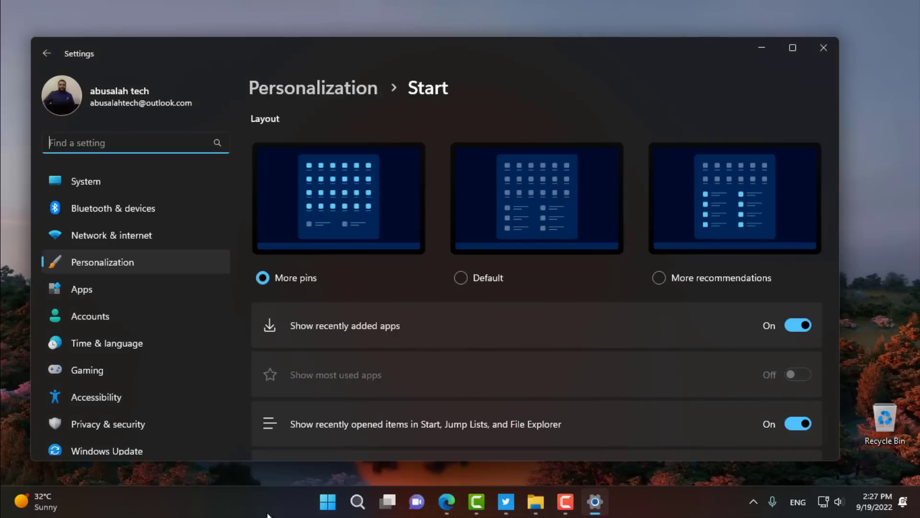
Set the Start layout to Default and check how the Start menu looks with it
click(459, 278)
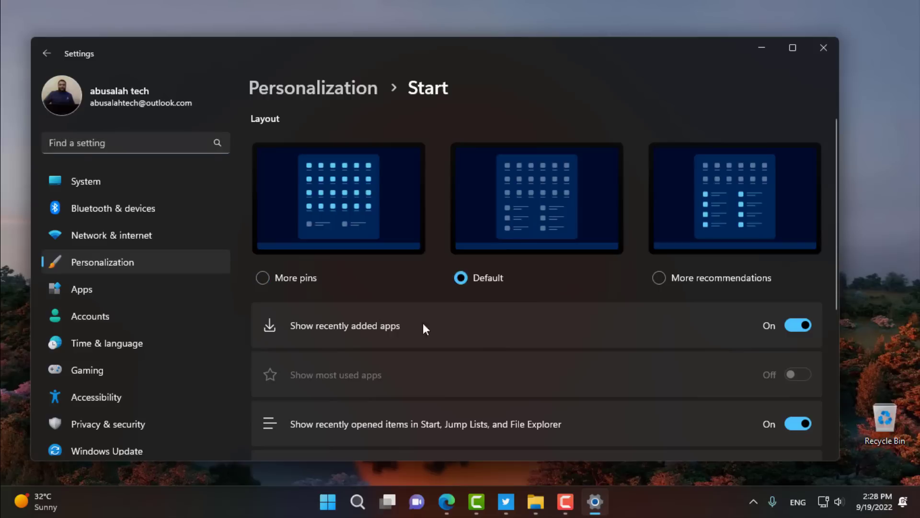
click(327, 502)
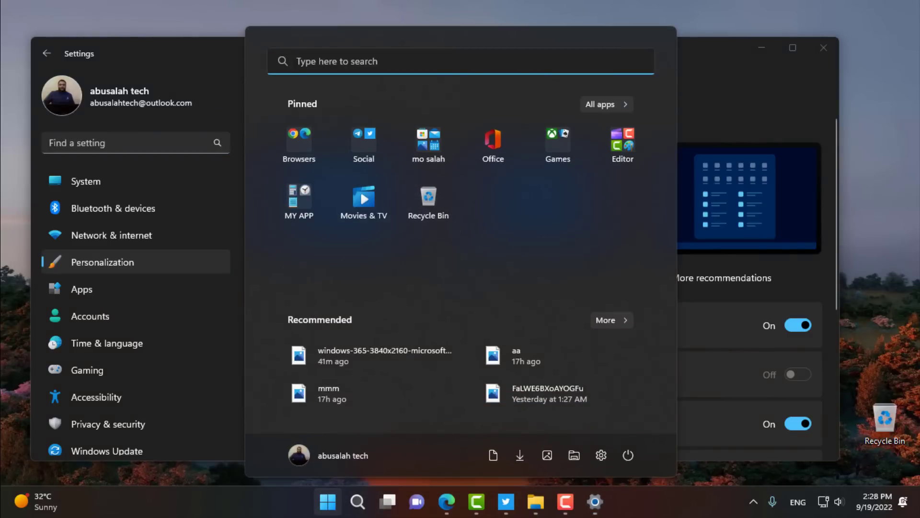
click(237, 500)
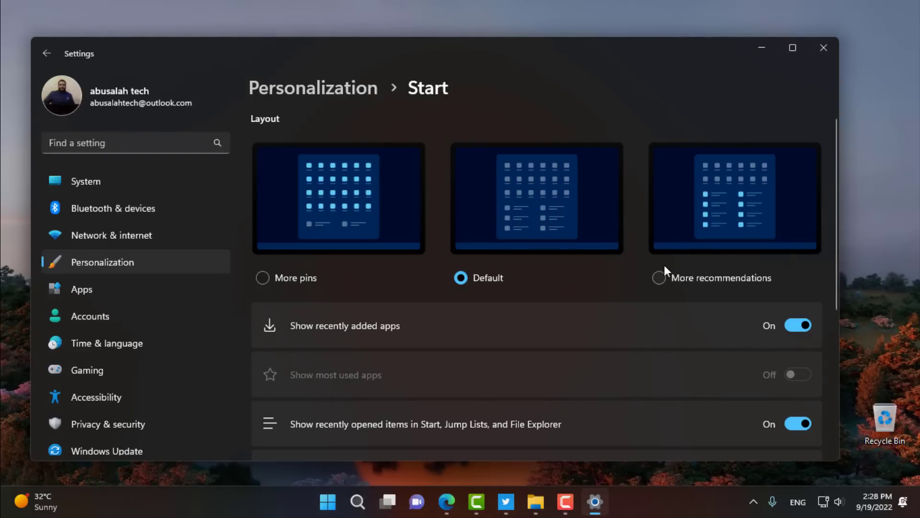
Preview the More recommendations layout in the Start menu and restore the More pins layout
click(659, 277)
click(327, 501)
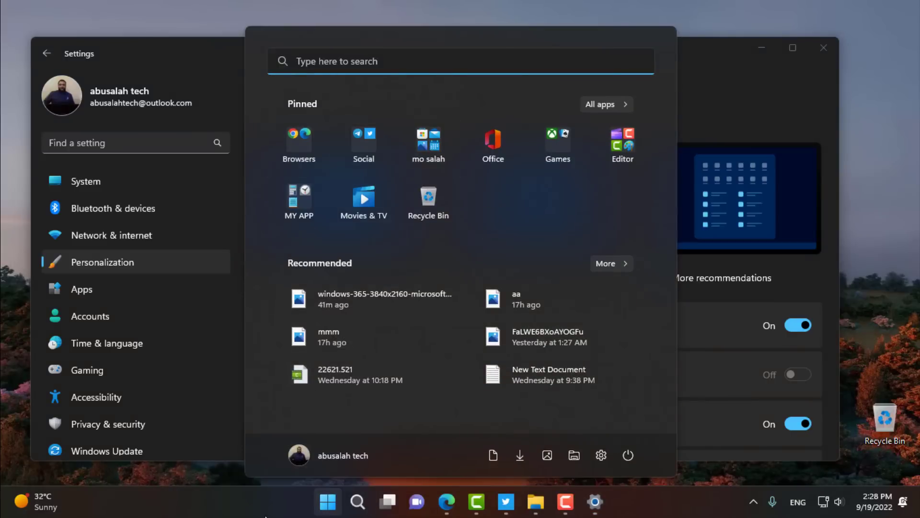
key(Escape)
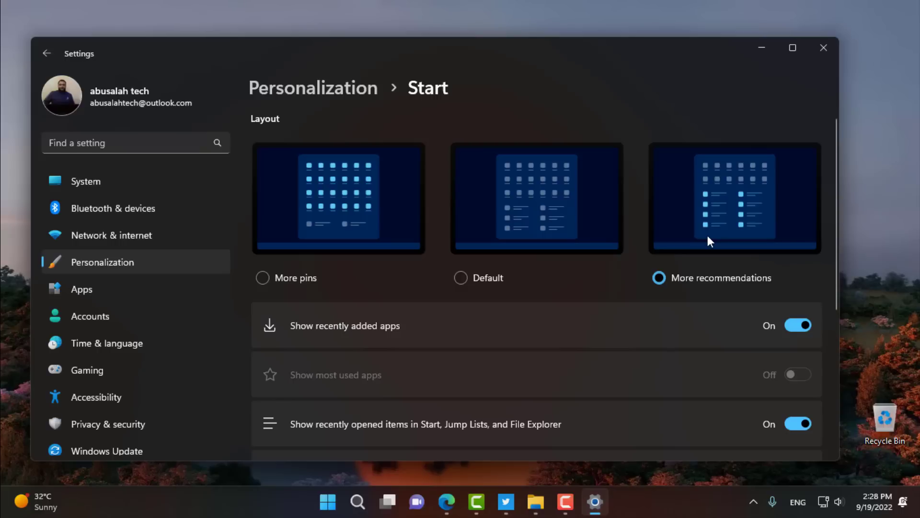
click(263, 278)
Open Sign-in options from the Start menu's power choices and review the ways to sign in and the additional settings
click(331, 491)
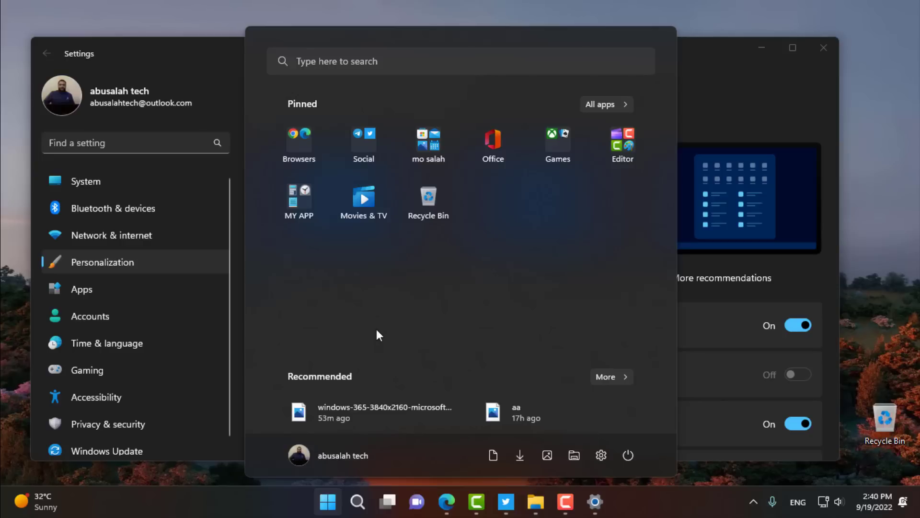
click(628, 455)
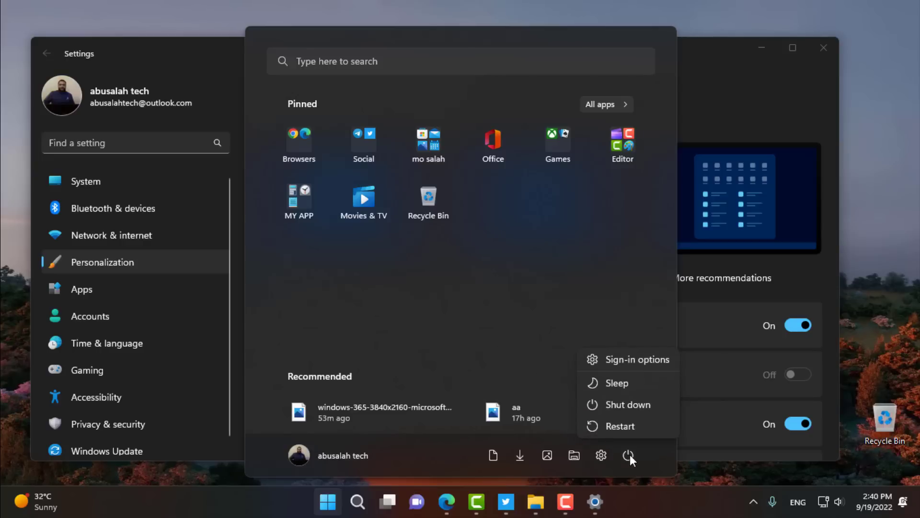
click(623, 362)
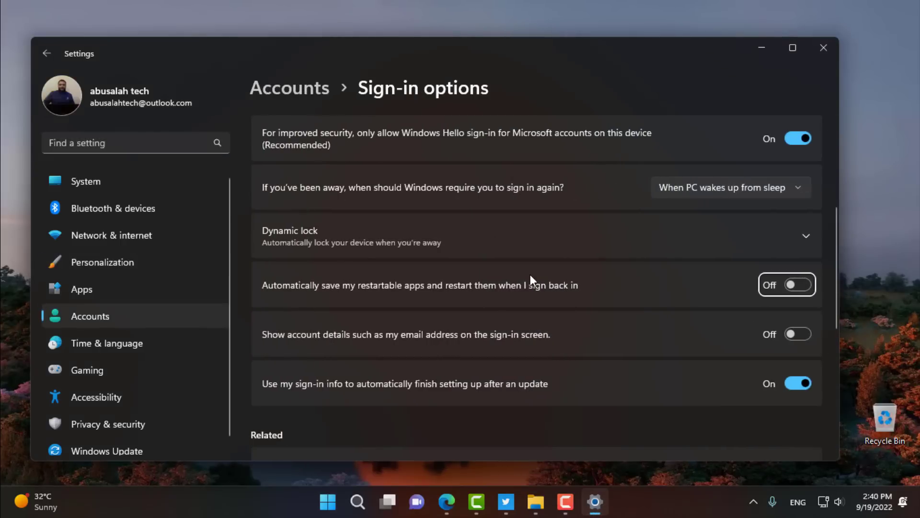
scroll(530, 277, up, 5)
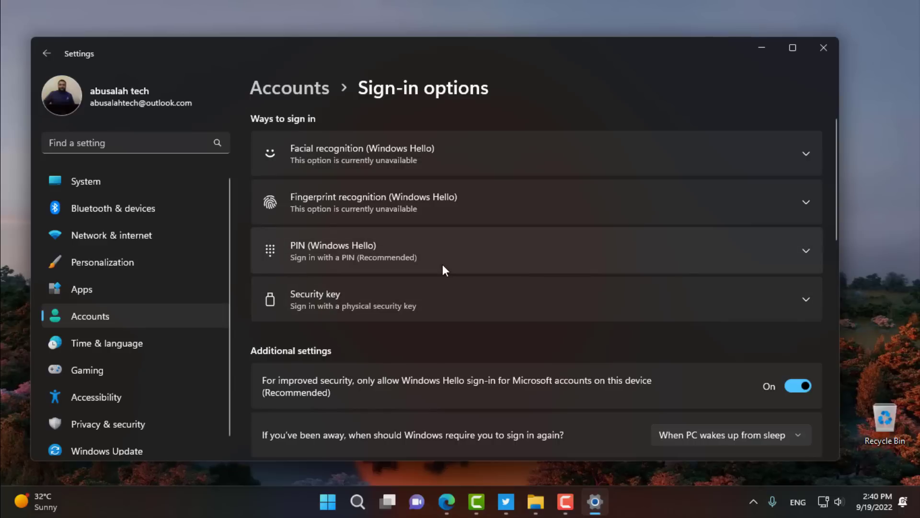
scroll(443, 267, down, 4)
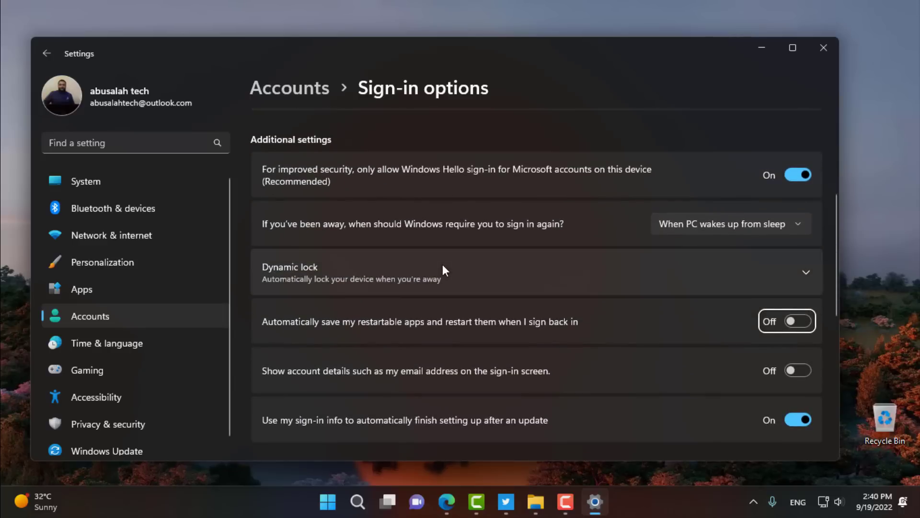
scroll(443, 267, down, 4)
scroll(443, 268, up, 5)
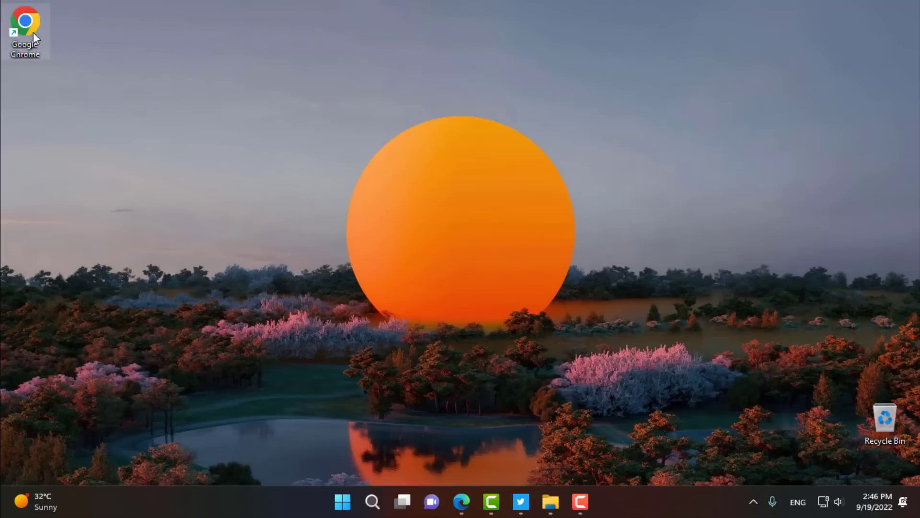
Pin Google Chrome to the taskbar from its desktop shortcut
drag(30, 31, 644, 510)
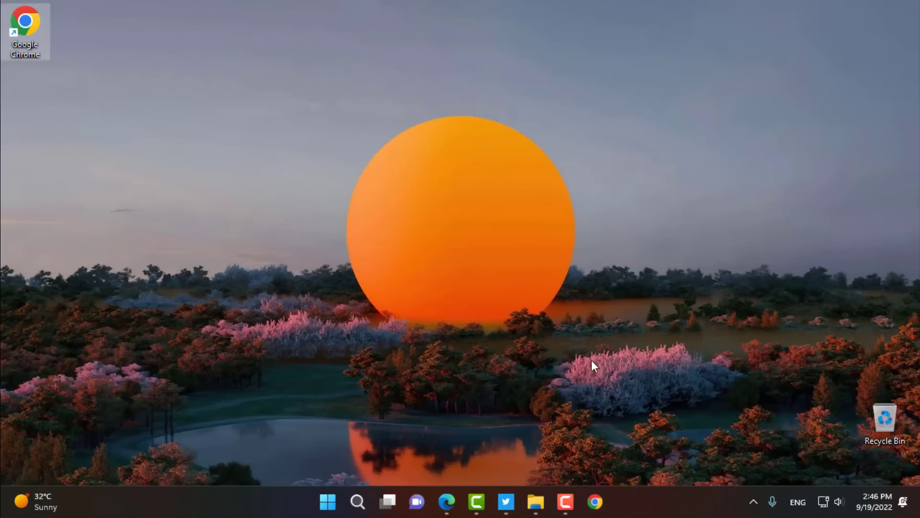
Open the pinned Social folder in the Start menu and try to move Twitter out of it
click(328, 501)
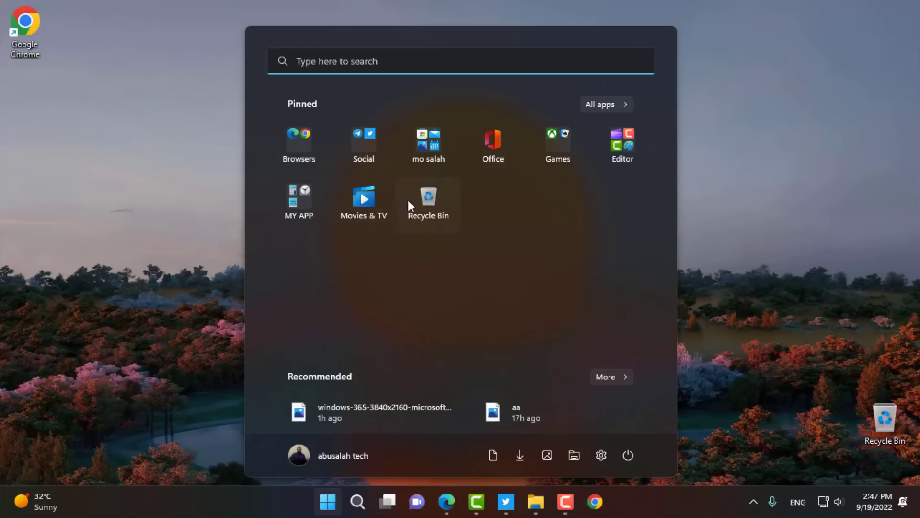
click(370, 169)
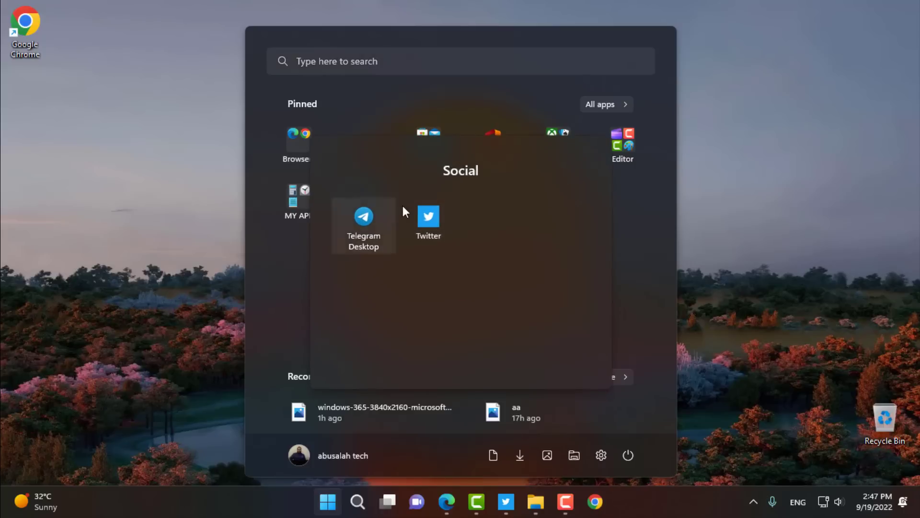
drag(428, 216, 401, 284)
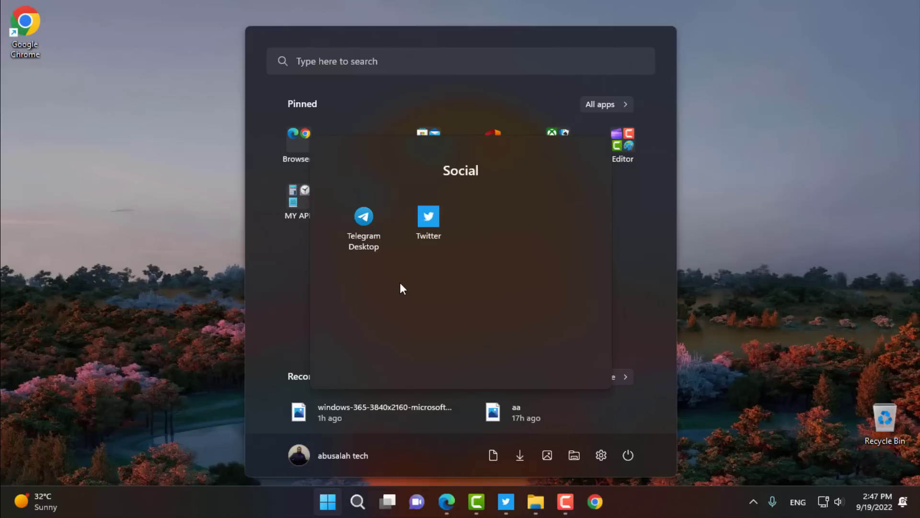
click(304, 286)
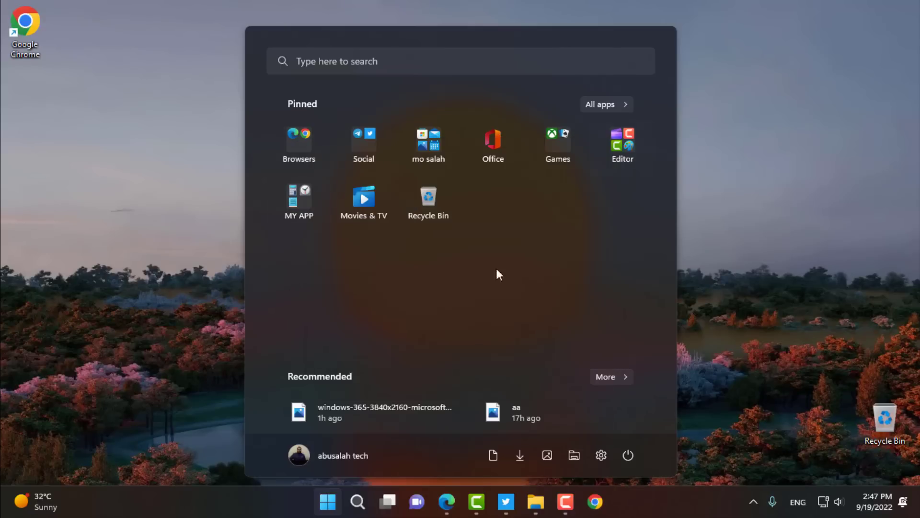
Find Twitter in the full list of installed apps and pin it to the end of the taskbar
click(616, 106)
scroll(421, 240, down, 4)
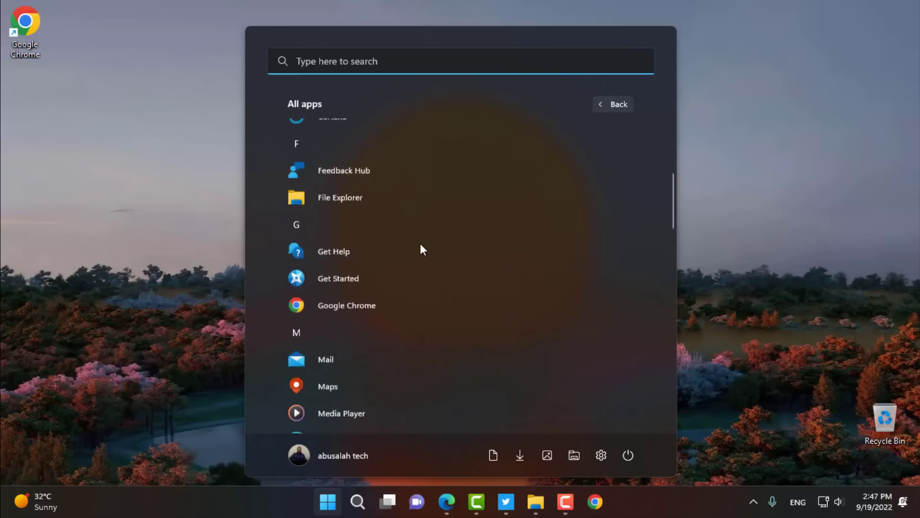
scroll(420, 243, down, 10)
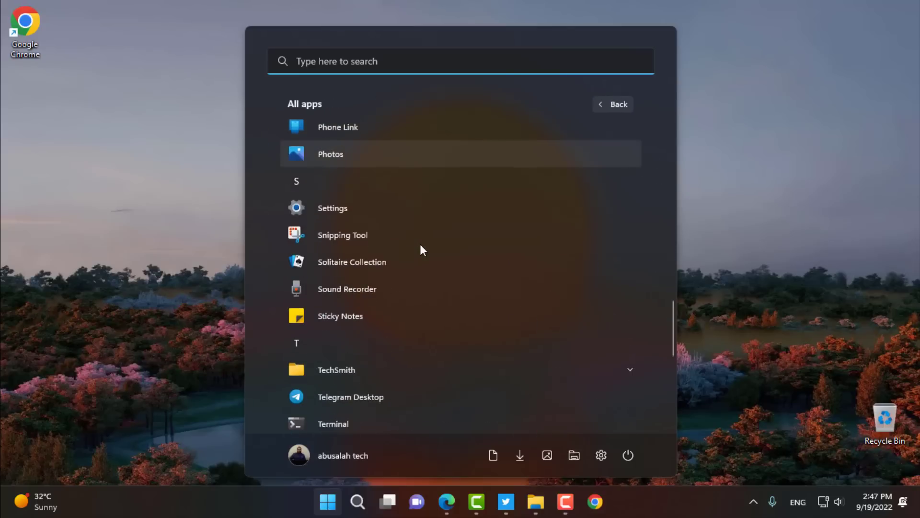
scroll(420, 244, down, 6)
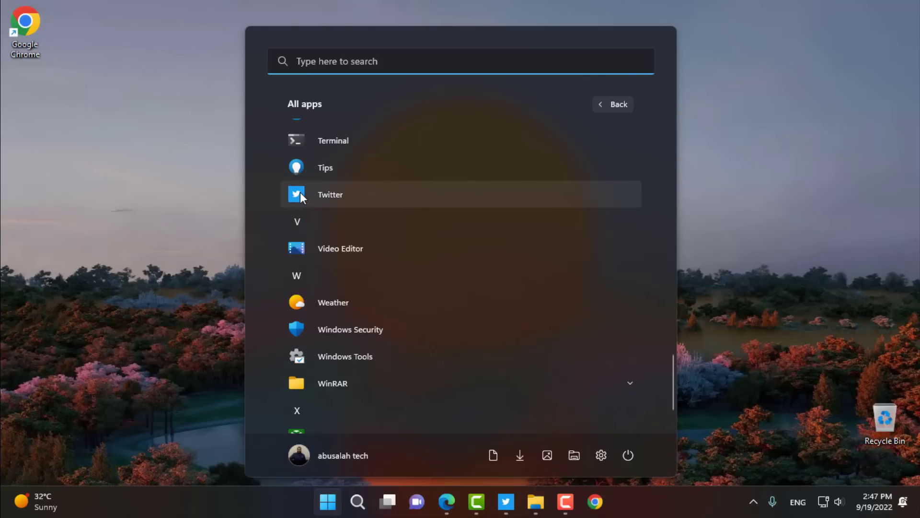
drag(300, 192, 580, 501)
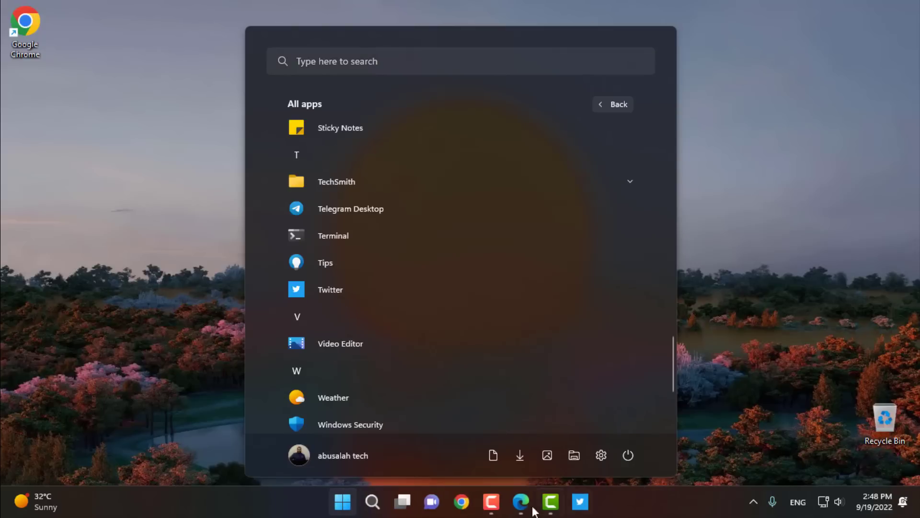
click(226, 421)
Open File Explorer from the Start menu and go to This PC to view the folders and drives
click(342, 502)
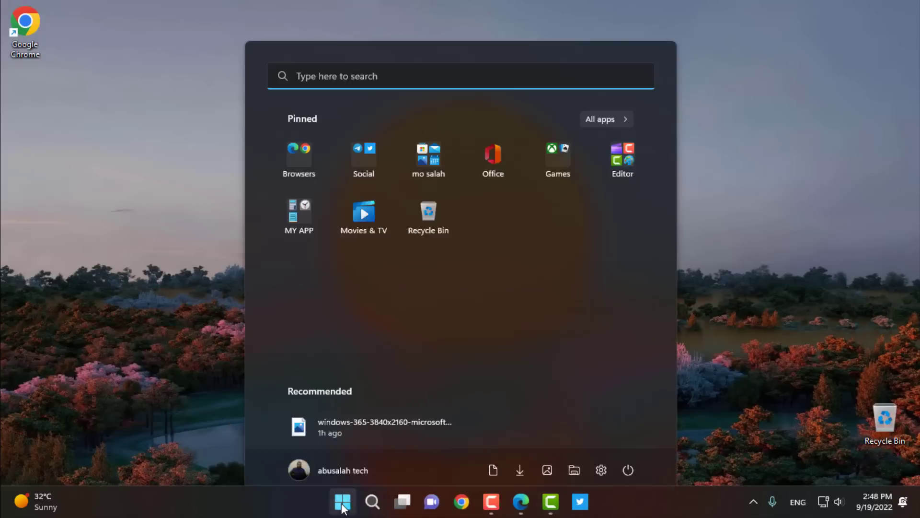
click(573, 454)
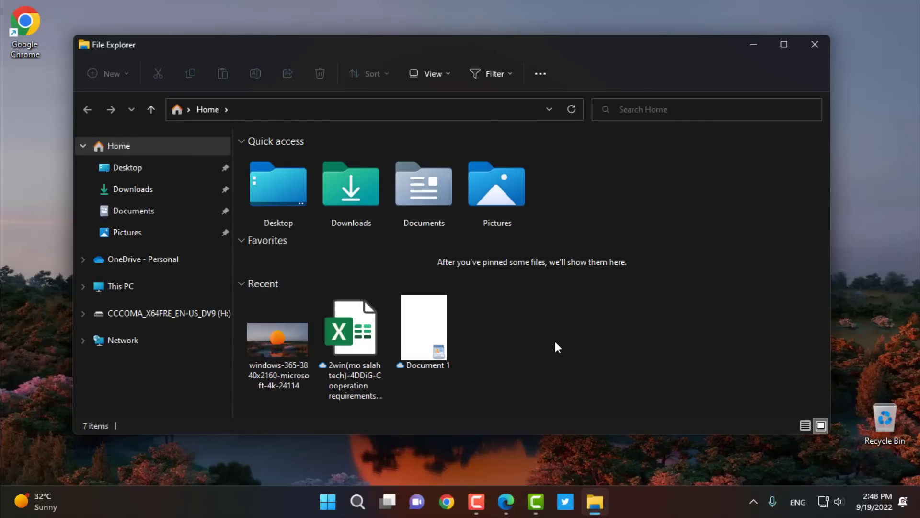
click(121, 286)
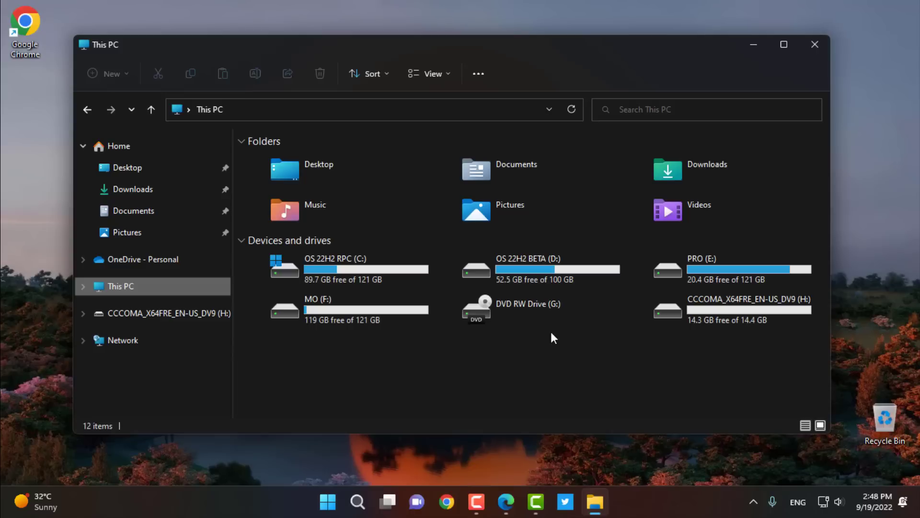
Add Screenshot (27) from drive MO (F:) to Camtasia's Media Bin, and try to move the file into the my video folder
double_click(361, 307)
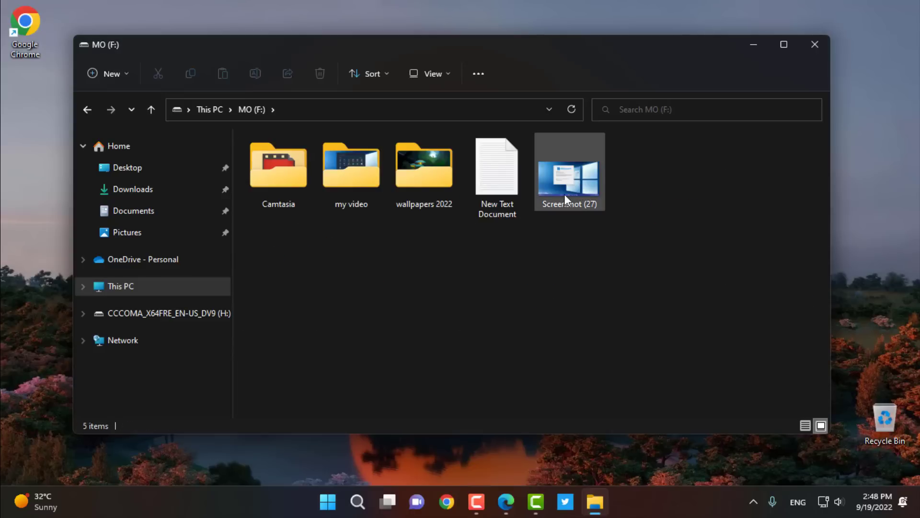
drag(565, 193, 228, 229)
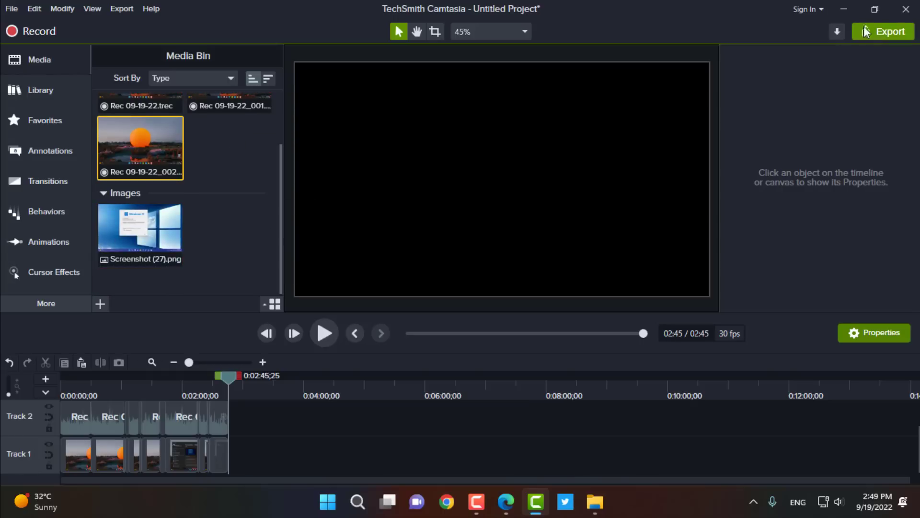
click(844, 9)
key(super+Up)
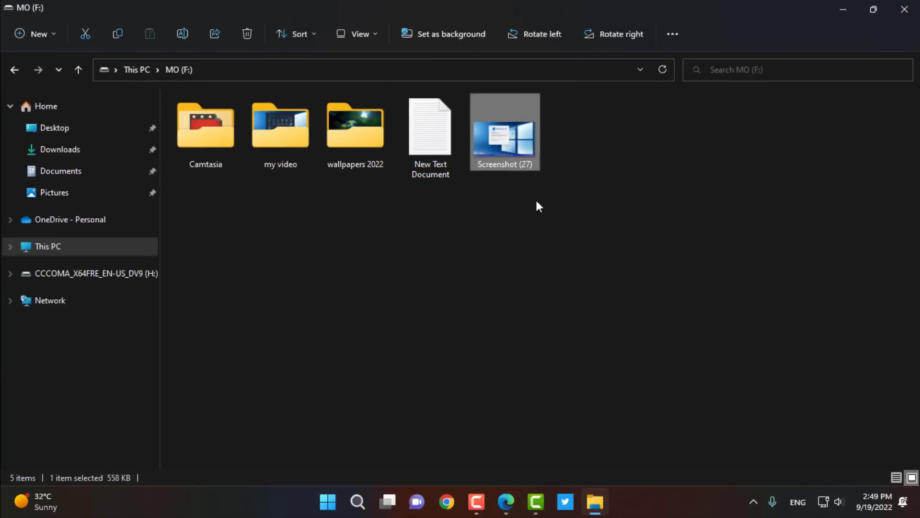
drag(494, 136, 295, 154)
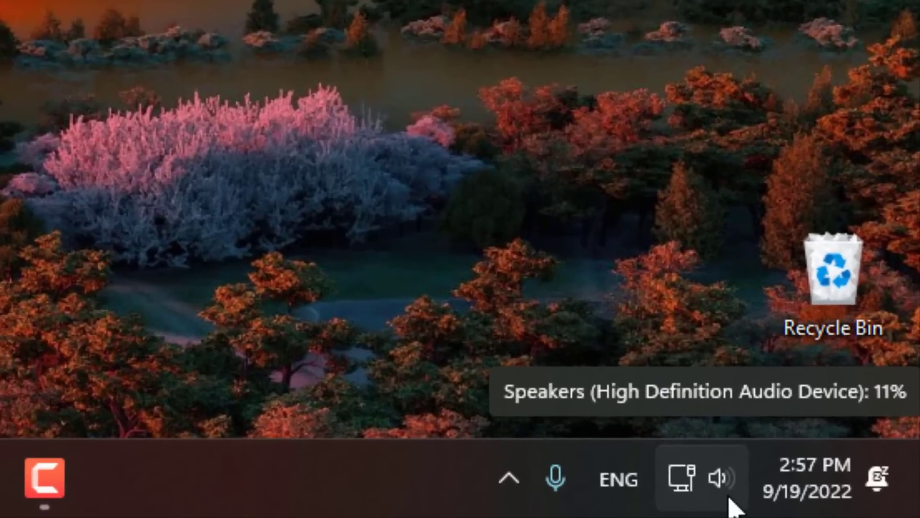
Raise and lower the speaker volume directly over the taskbar's sound icon without opening the quick settings
scroll(732, 506, up, 12)
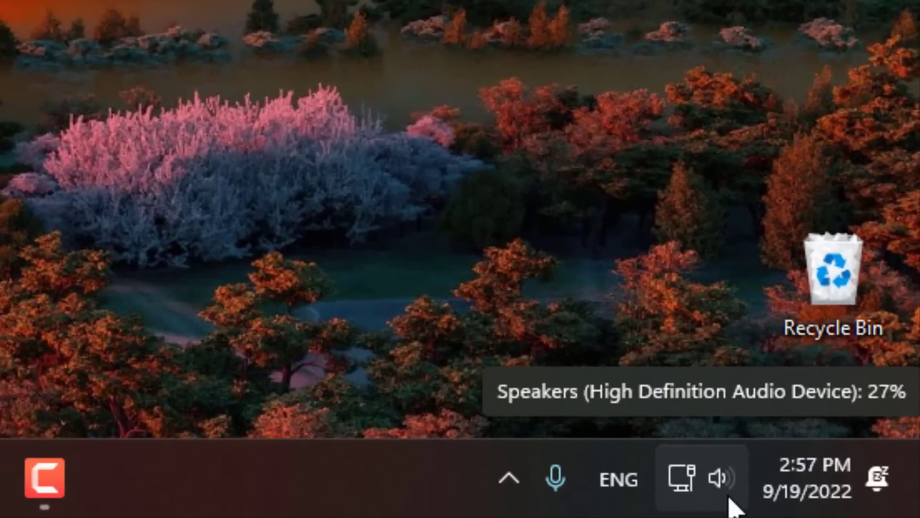
scroll(732, 505, up, 4)
scroll(732, 506, down, 9)
scroll(732, 506, up, 7)
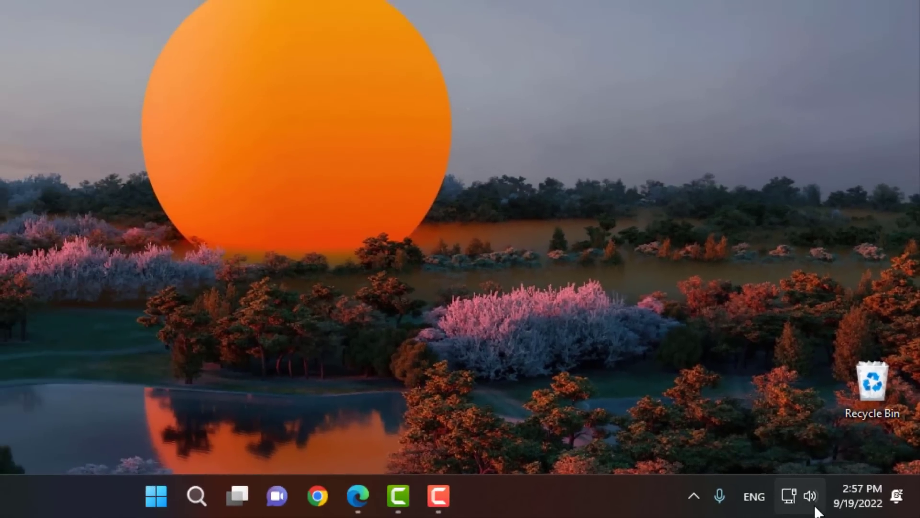
Open the quick settings, increase the speaker volume with its slider and close them again
click(815, 508)
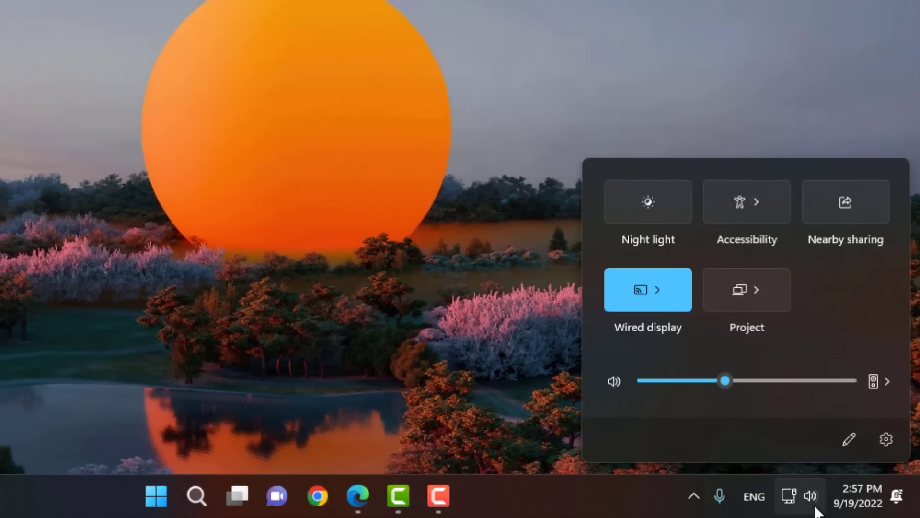
drag(731, 384, 767, 387)
click(674, 487)
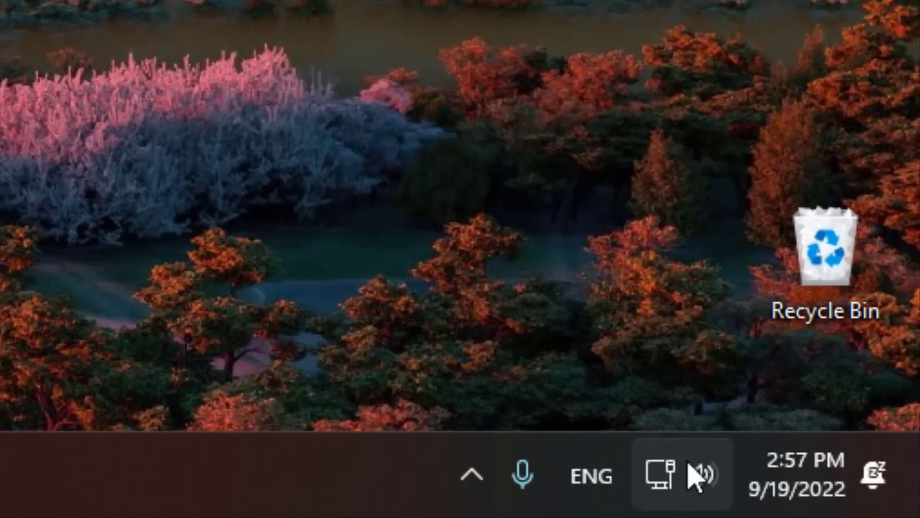
Lower the speaker volume to 43% over the taskbar's sound icon and keep adjusting it up and down
scroll(705, 486, down, 5)
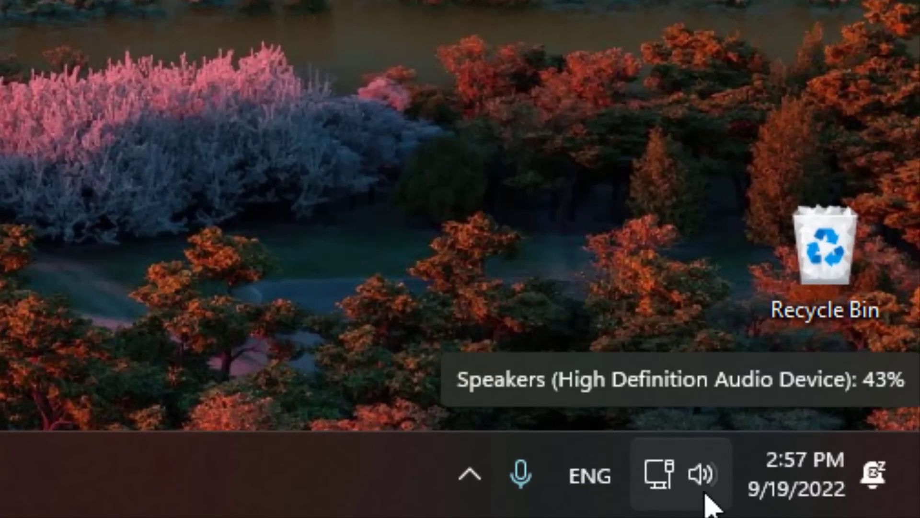
scroll(705, 493, up, 10)
scroll(705, 493, down, 9)
scroll(705, 494, up, 6)
scroll(705, 493, down, 6)
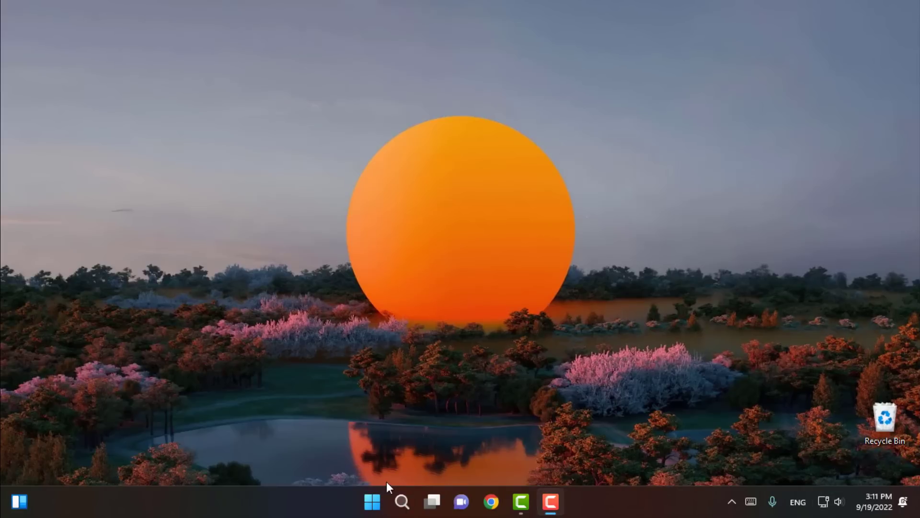
Lower and raise the system volume and toggle mute to demonstrate the redesigned volume indicator
key(XF86AudioLowerVolume)
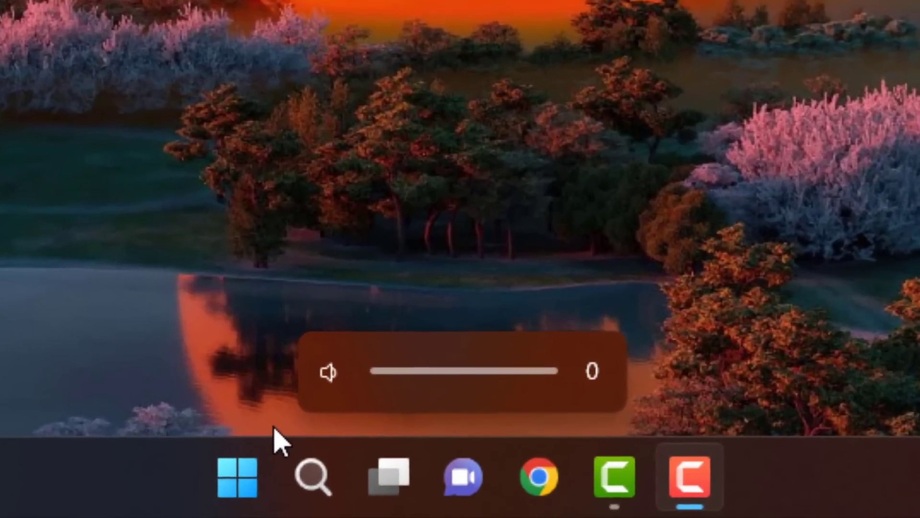
key(XF86AudioMute)
key(XF86AudioRaiseVolume)
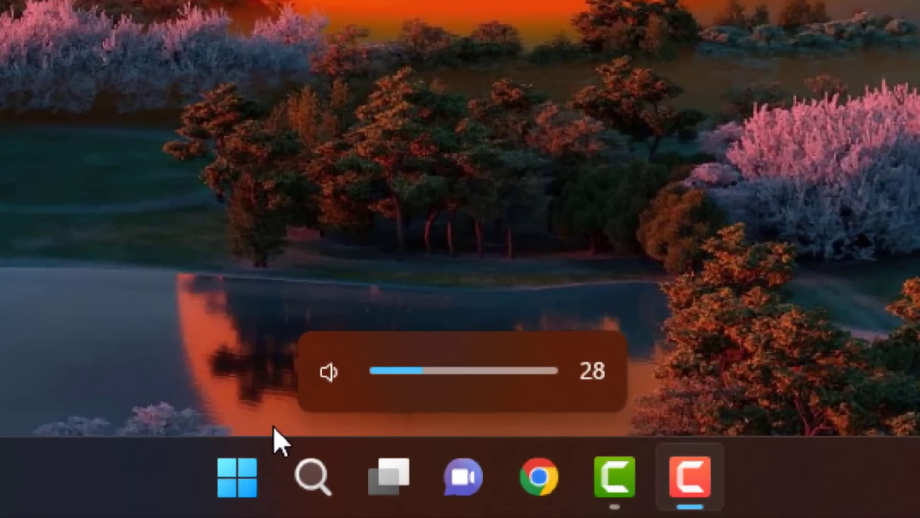
key(XF86AudioLowerVolume)
key(XF86AudioMute)
key(XF86AudioMute)
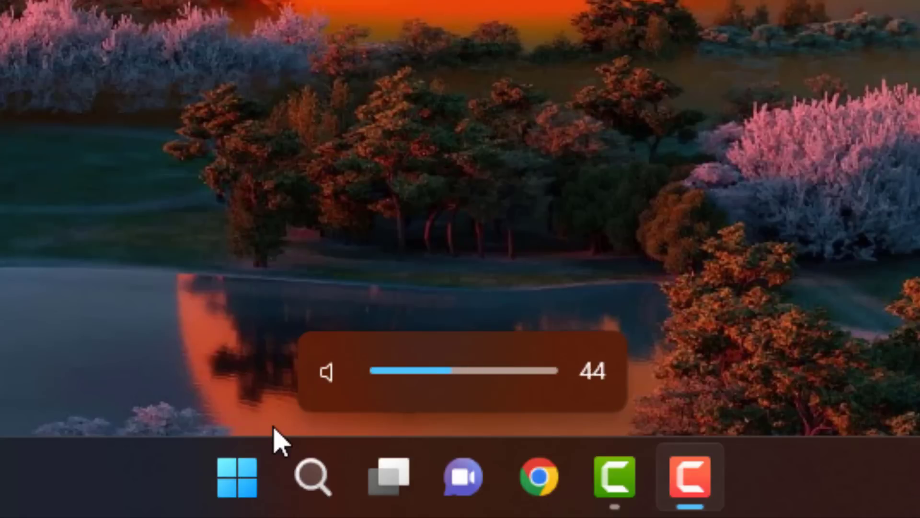
Unmute the sound and raise the system volume to 100
key(XF86AudioMute)
key(XF86AudioRaiseVolume)
key(XF86AudioRaiseVolume)
key(XF86AudioRaiseVolume)
key(XF86AudioRaiseVolume)
key(XF86AudioRaiseVolume)
key(XF86AudioRaiseVolume)
key(XF86AudioRaiseVolume)
key(XF86AudioRaiseVolume)
key(XF86AudioRaiseVolume)
key(XF86AudioRaiseVolume)
key(XF86AudioRaiseVolume)
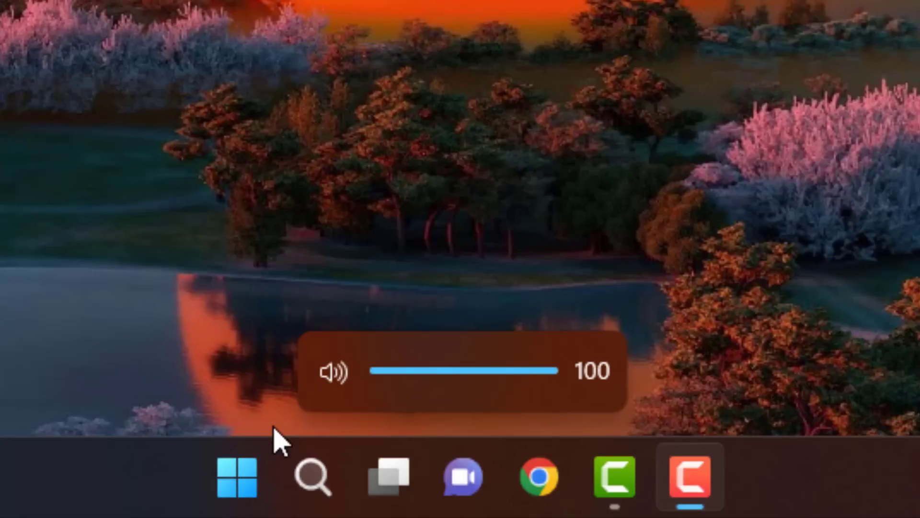
Lower the system volume from its maximum level
key(XF86AudioLowerVolume)
key(XF86AudioLowerVolume)
key(XF86AudioLowerVolume)
key(XF86AudioLowerVolume)
key(XF86AudioLowerVolume)
key(XF86AudioLowerVolume)
key(XF86AudioLowerVolume)
key(XF86AudioLowerVolume)
key(XF86AudioLowerVolume)
key(XF86AudioLowerVolume)
key(XF86AudioLowerVolume)
key(XF86AudioLowerVolume)
key(XF86AudioLowerVolume)
key(XF86AudioLowerVolume)
key(XF86AudioLowerVolume)
key(XF86AudioLowerVolume)
key(XF86AudioLowerVolume)
key(XF86AudioLowerVolume)
key(XF86AudioLowerVolume)
key(XF86AudioLowerVolume)
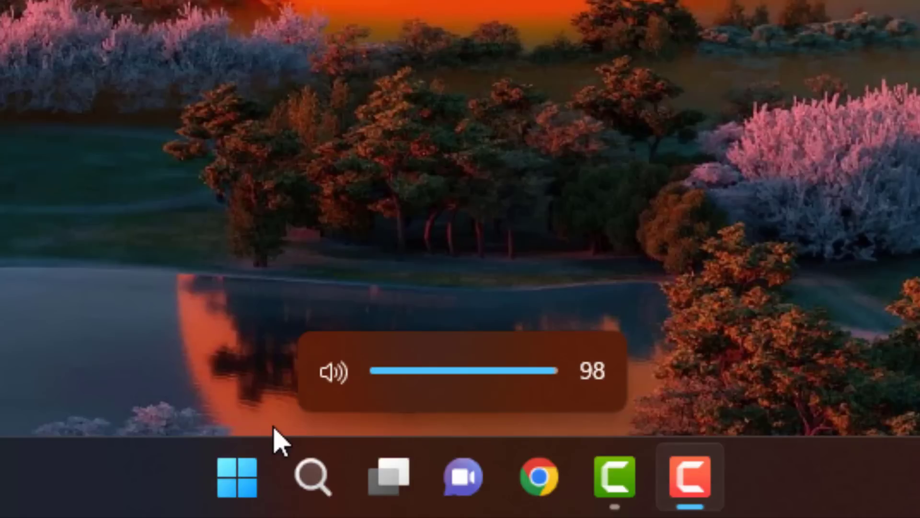
key(XF86AudioLowerVolume)
key(XF86AudioLowerVolume)
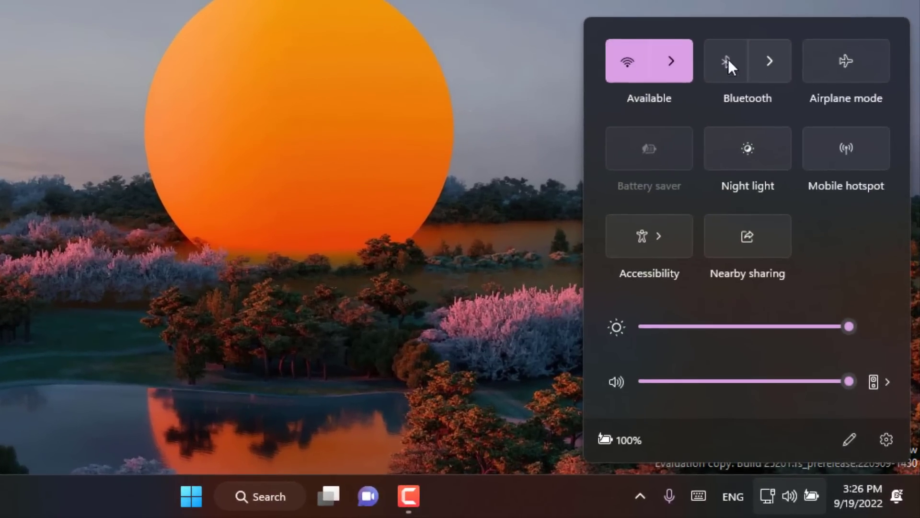
Turn on Bluetooth in the quick settings and open its list of nearby devices
click(726, 62)
click(765, 64)
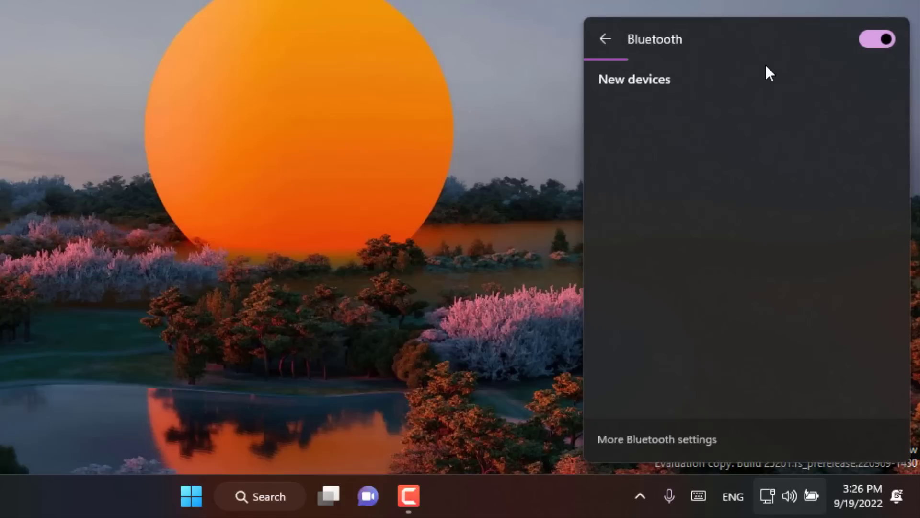
Switch Bluetooth off and on again, and start connecting to the HUAWEI Mate 8
click(869, 44)
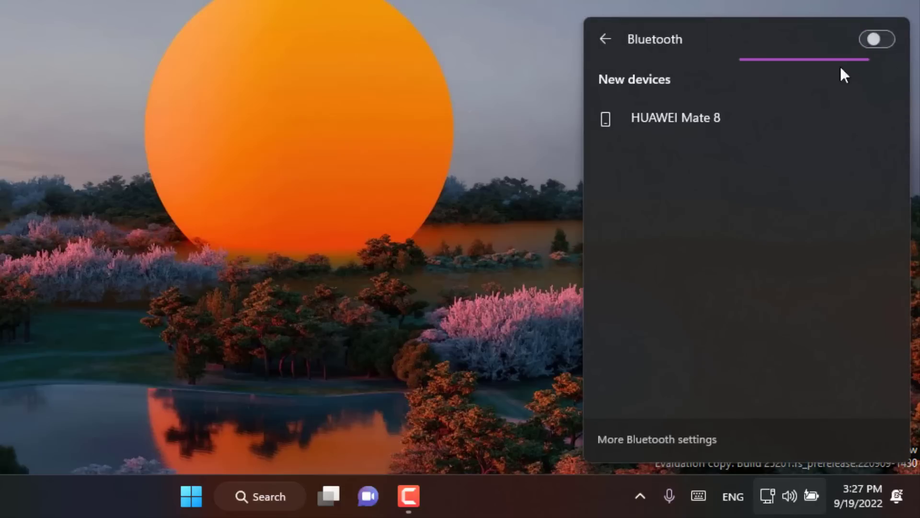
click(877, 46)
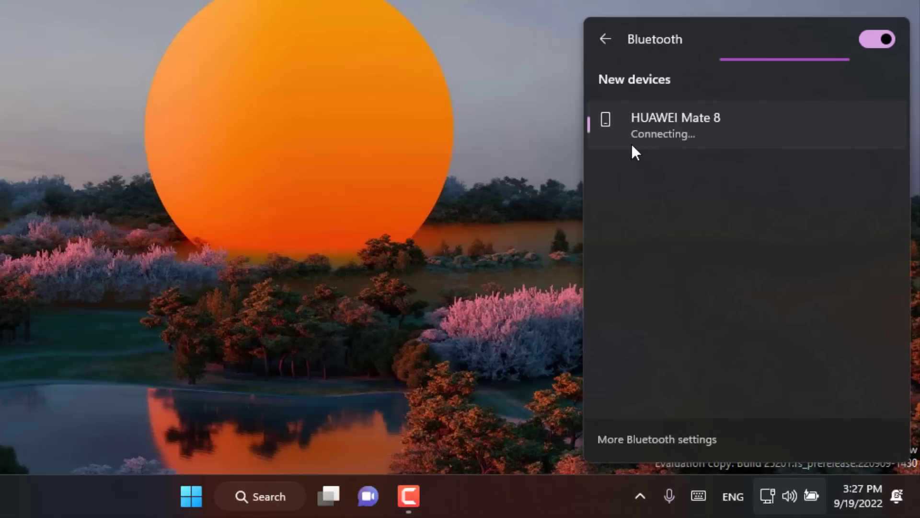
click(708, 243)
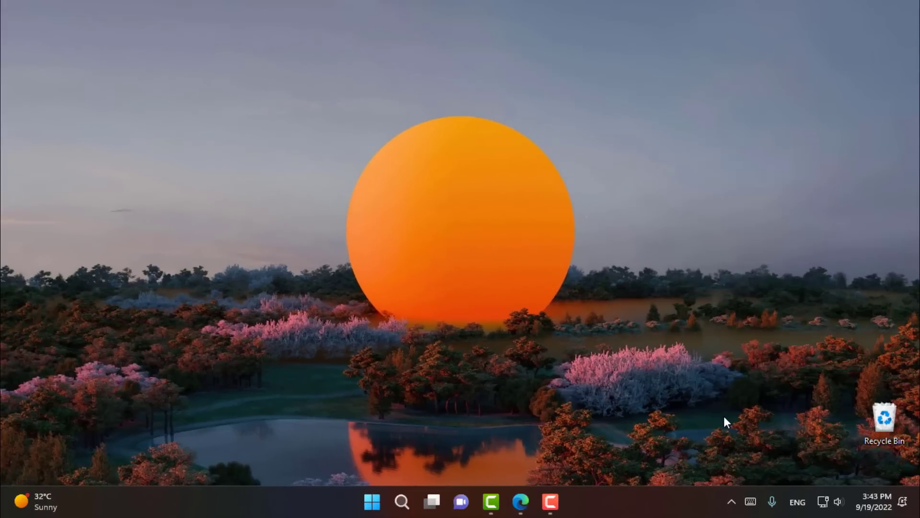
Open the notification and calendar flyout, adjust the focus duration and start a focus session
click(862, 507)
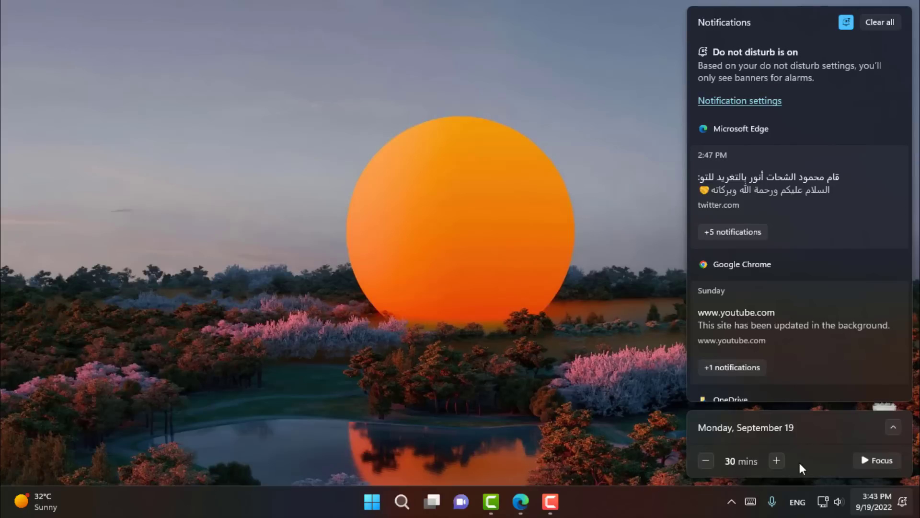
click(706, 460)
click(776, 460)
click(704, 444)
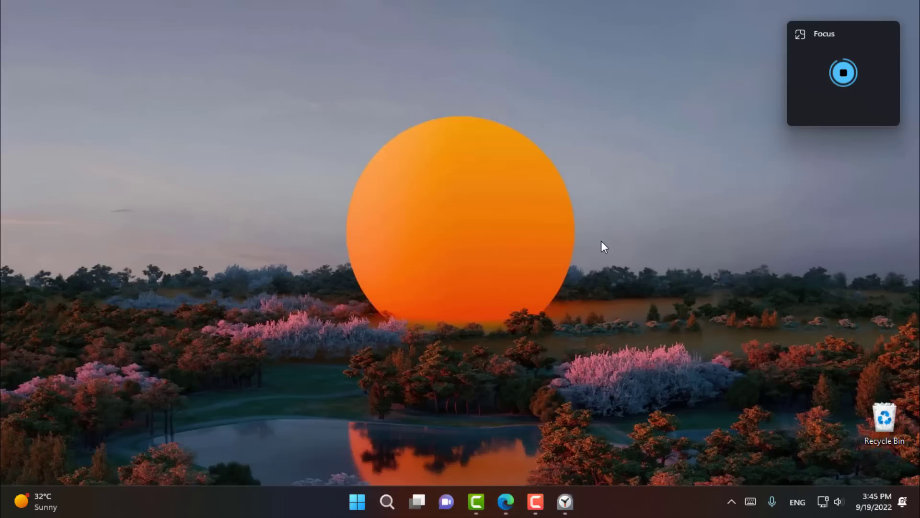
Stop the running focus session and start a new one of 15 minutes
click(845, 75)
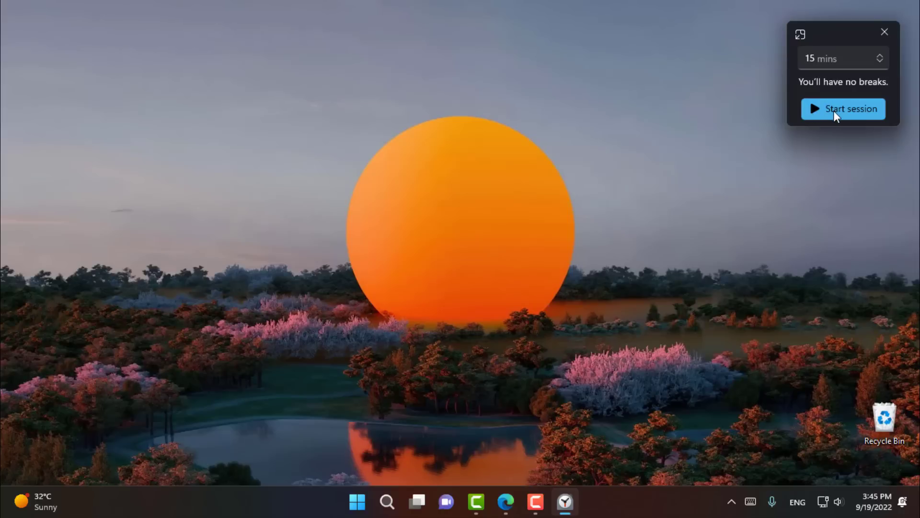
click(837, 111)
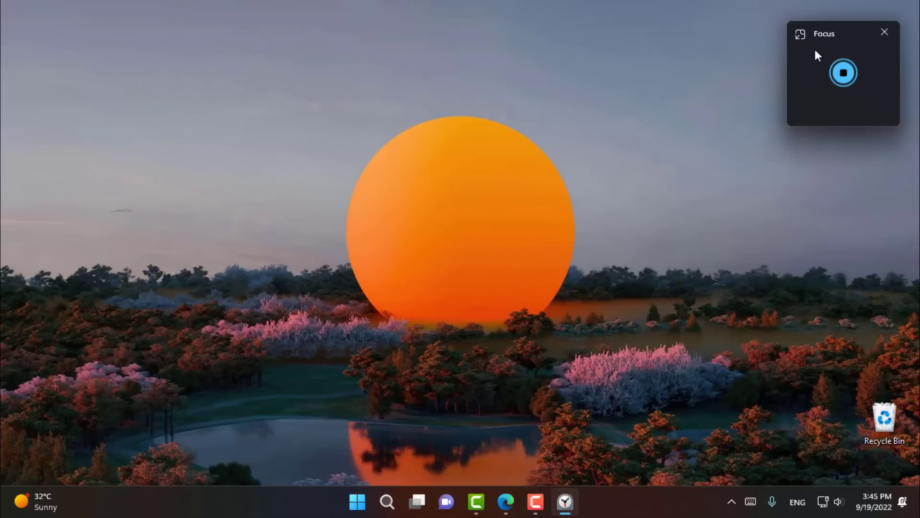
Expand the compact focus timer to the full Clock window and examine the To Do card and its options
click(800, 34)
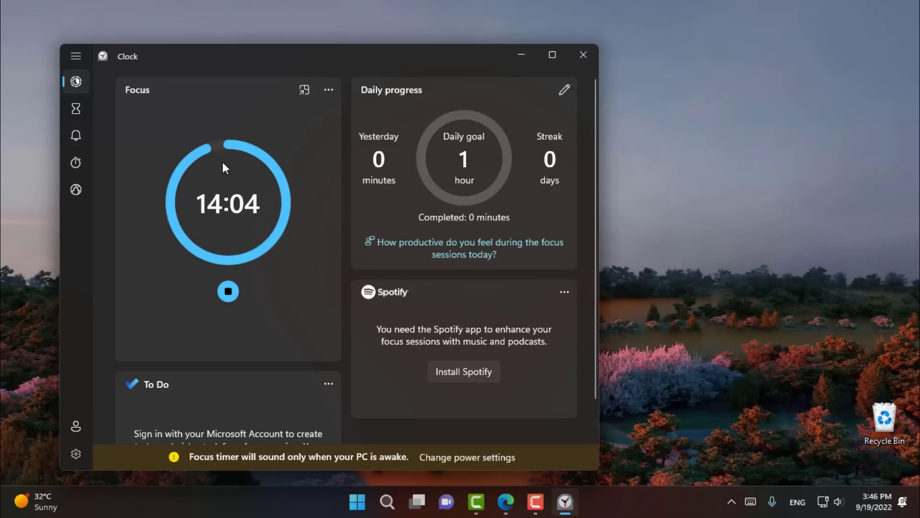
scroll(223, 162, down, 2)
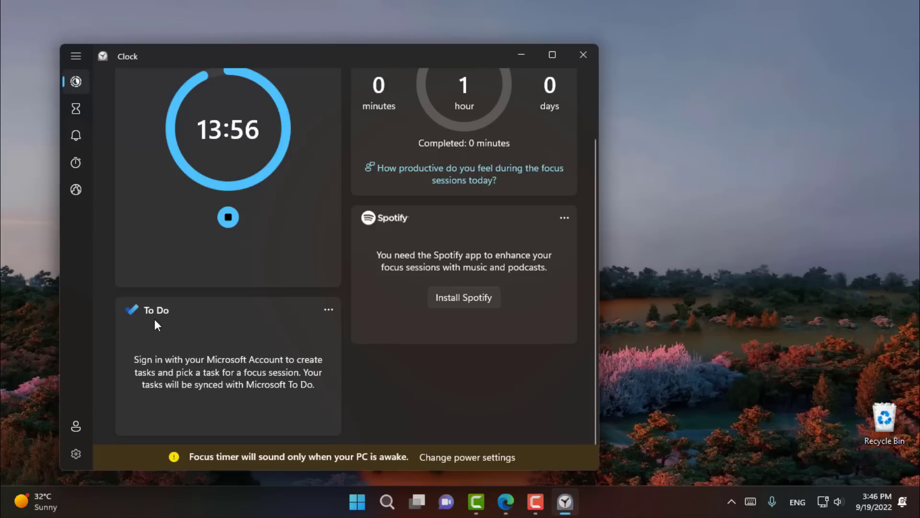
click(329, 307)
click(241, 311)
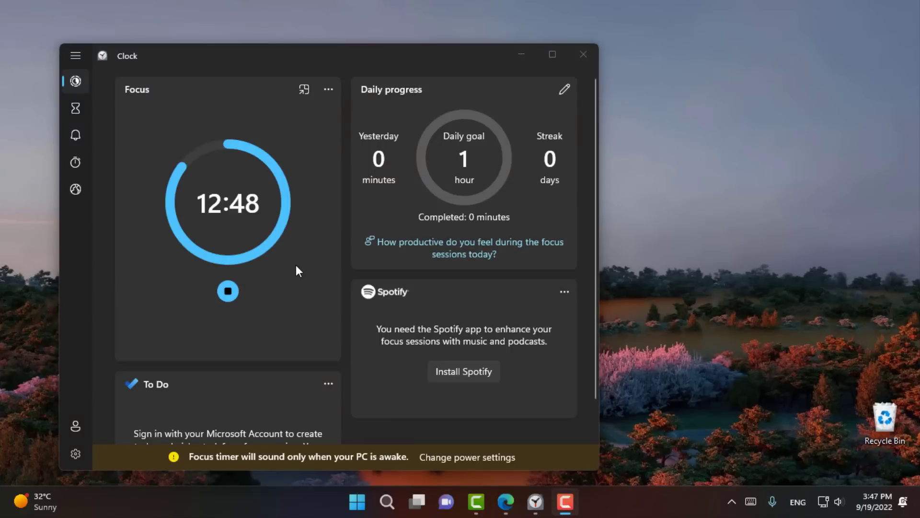
Minimize and restore the Clock window, and switch it to the compact focus timer and close that
click(520, 54)
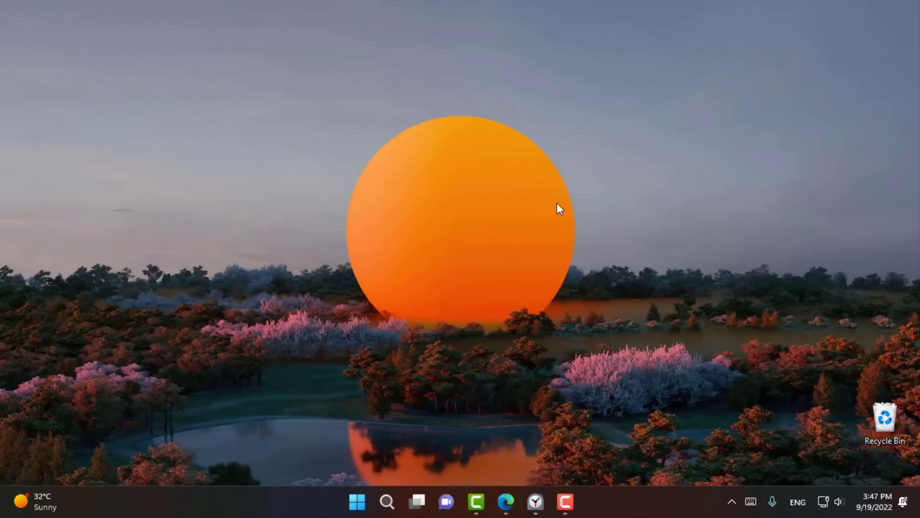
click(536, 501)
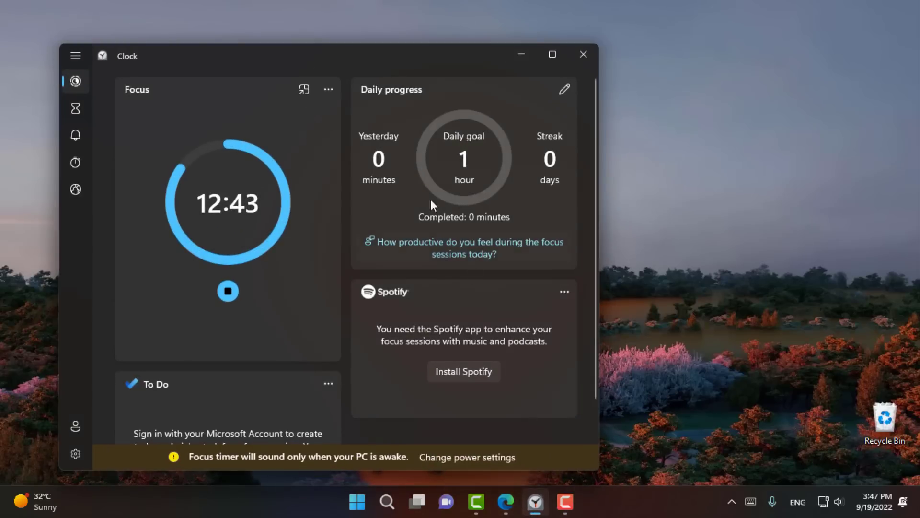
click(304, 89)
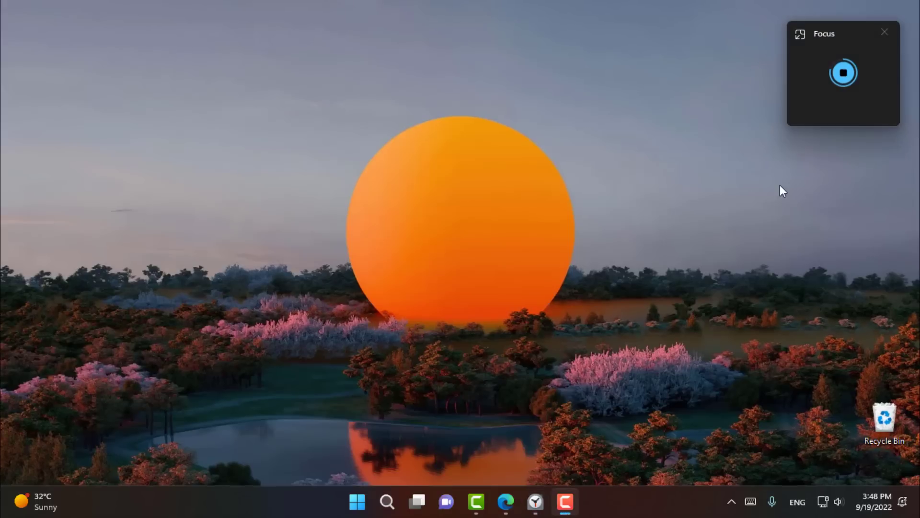
click(884, 32)
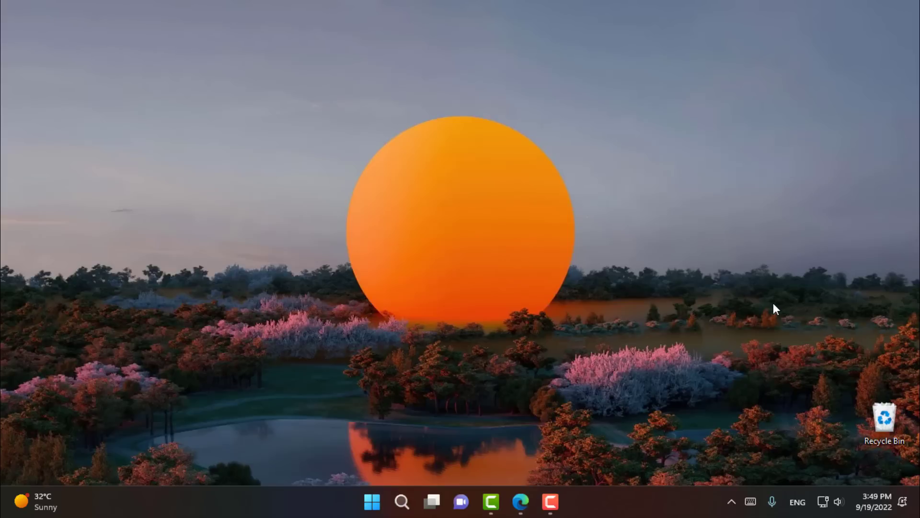
End the focus session from the notification and calendar flyout, and switch Do not disturb off and on again
click(870, 496)
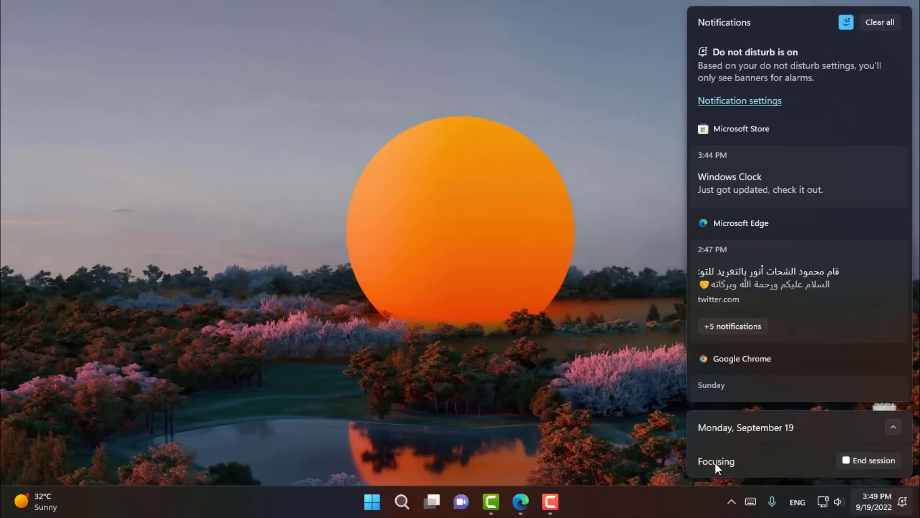
click(864, 461)
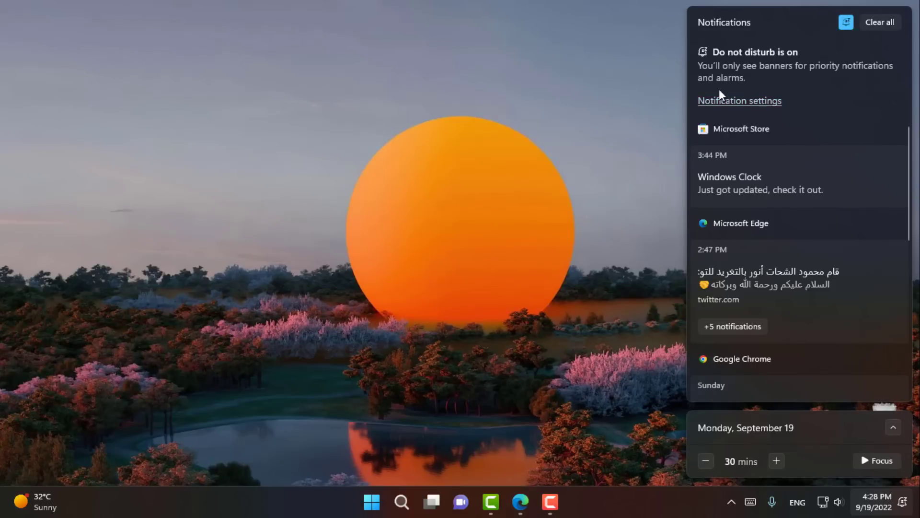
click(846, 24)
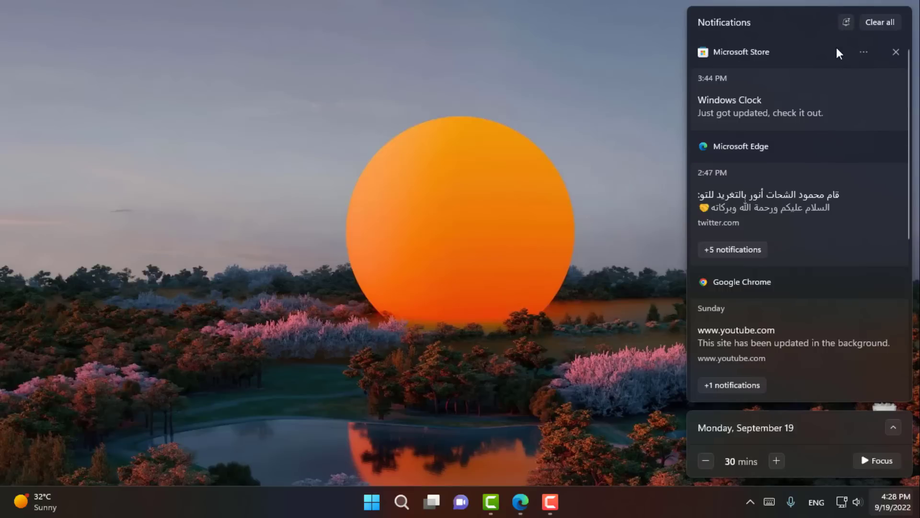
click(845, 25)
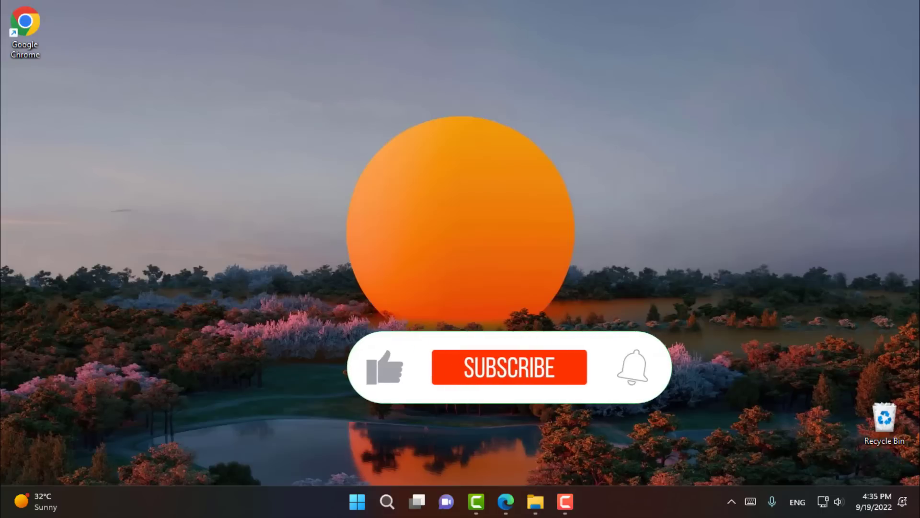
Open File Explorer and examine the Home page with its Quick access, Favorites and Recent sections, and minimize the window
click(535, 501)
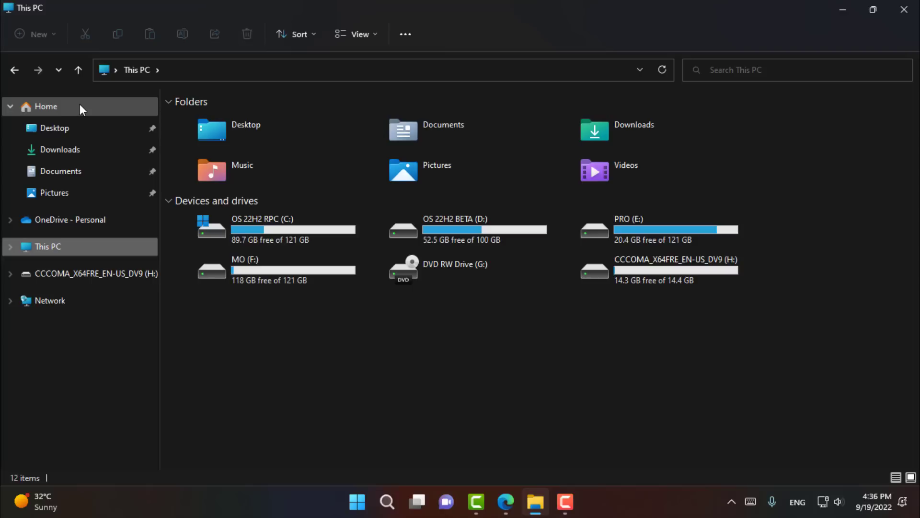
click(42, 108)
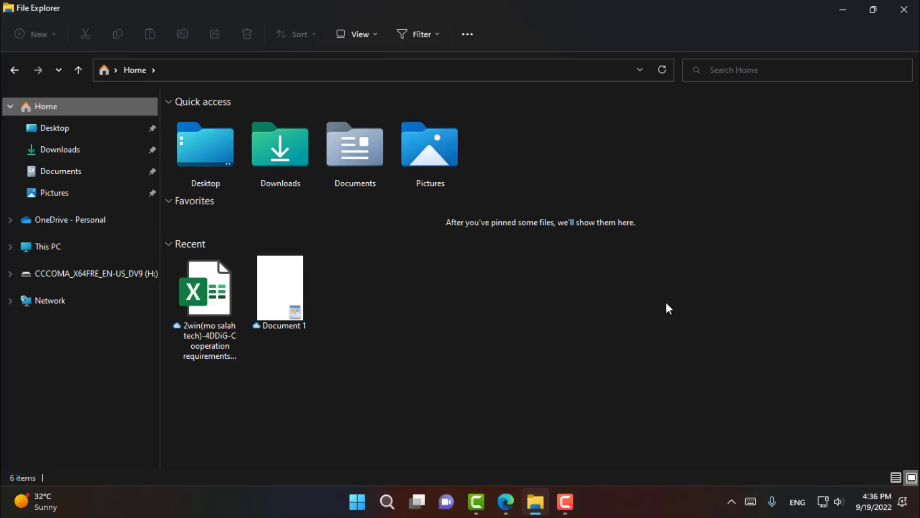
click(843, 8)
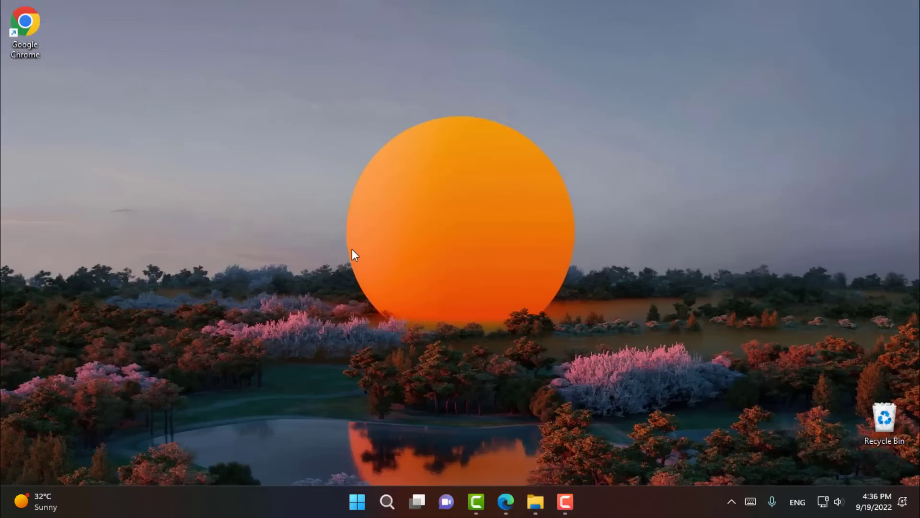
Add the Google Chrome desktop shortcut to Favorites and check it on the File Explorer Home page
right_click(26, 41)
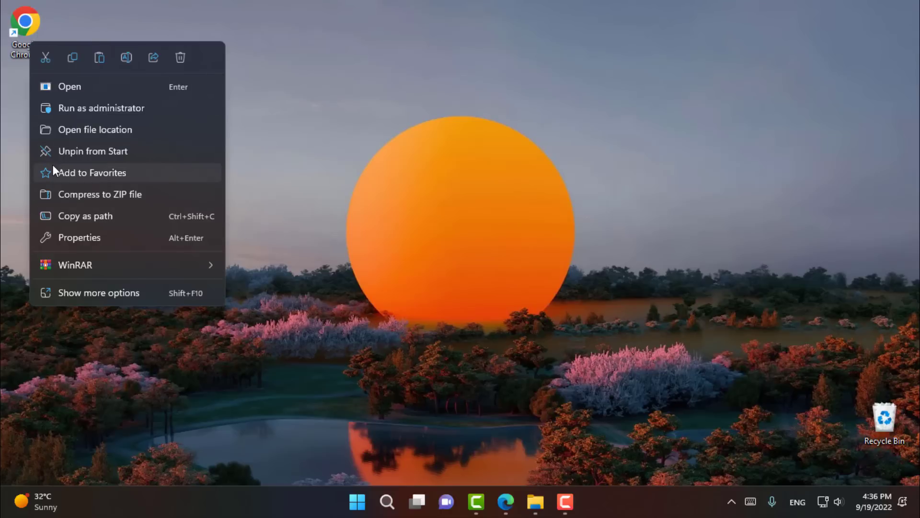
click(83, 178)
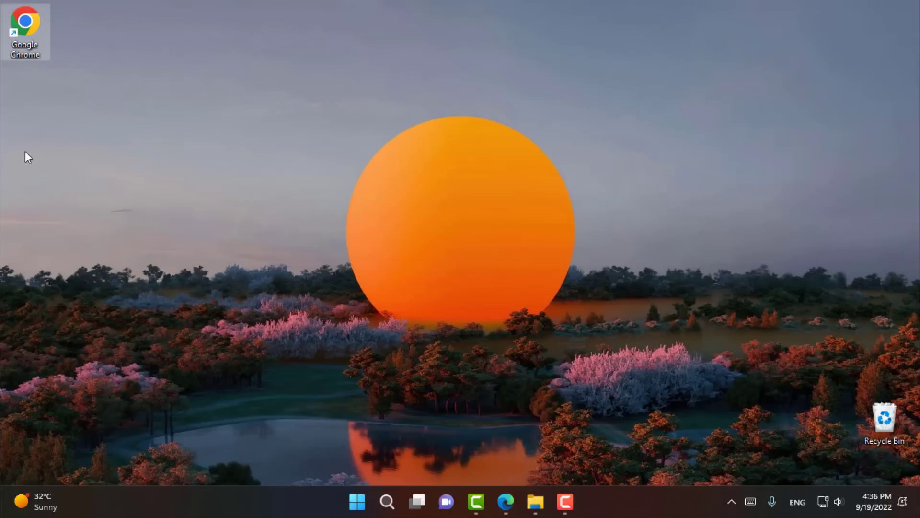
click(535, 501)
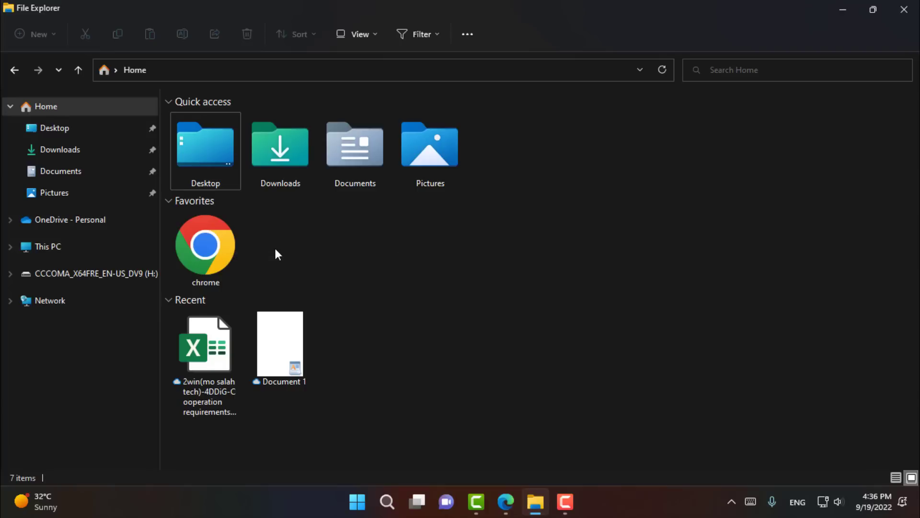
Look into the MO (F:) drive, and examine the personal OneDrive folder with its sync status, storage and settings
click(62, 248)
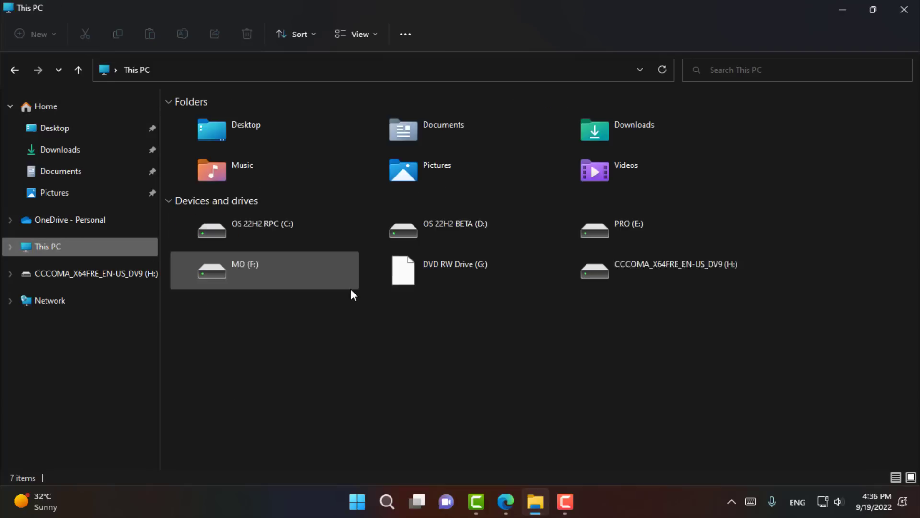
double_click(254, 268)
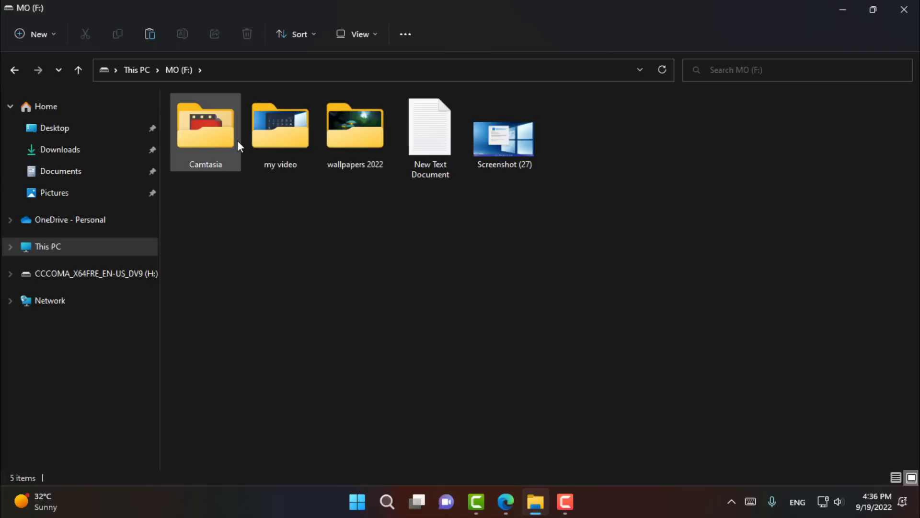
click(55, 220)
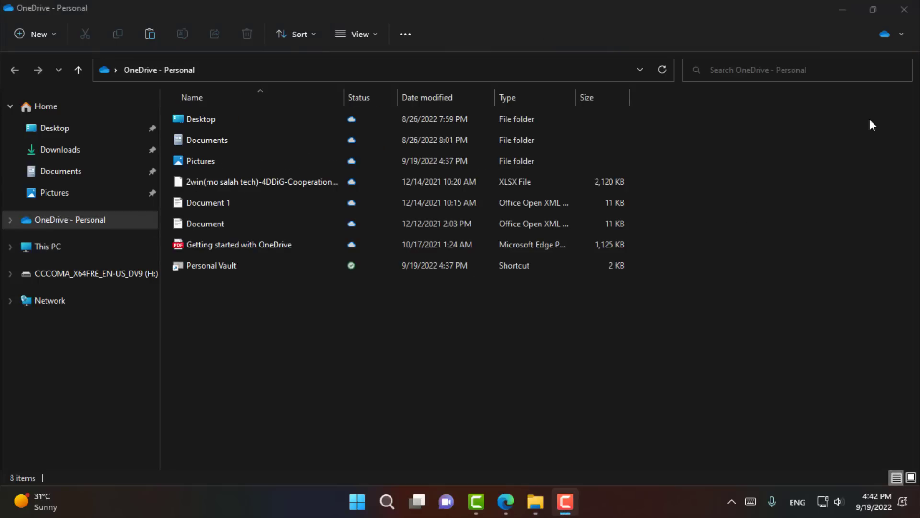
click(894, 38)
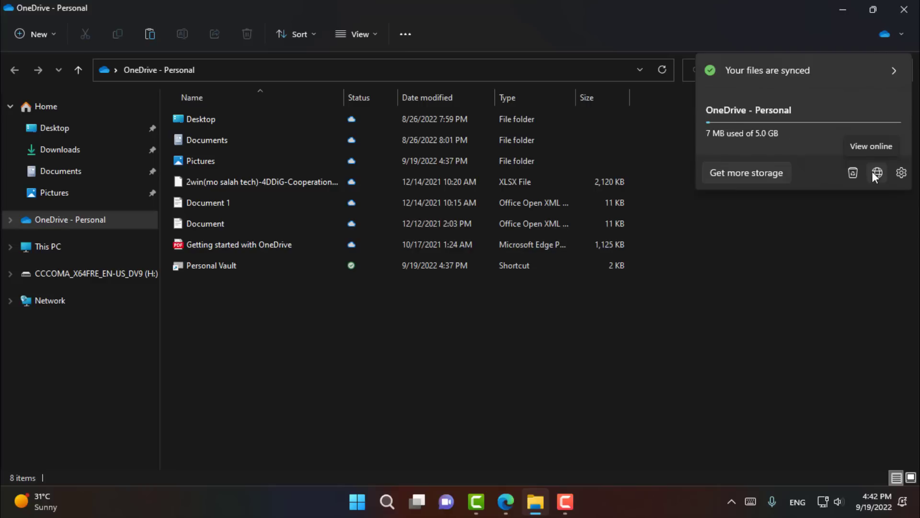
click(901, 173)
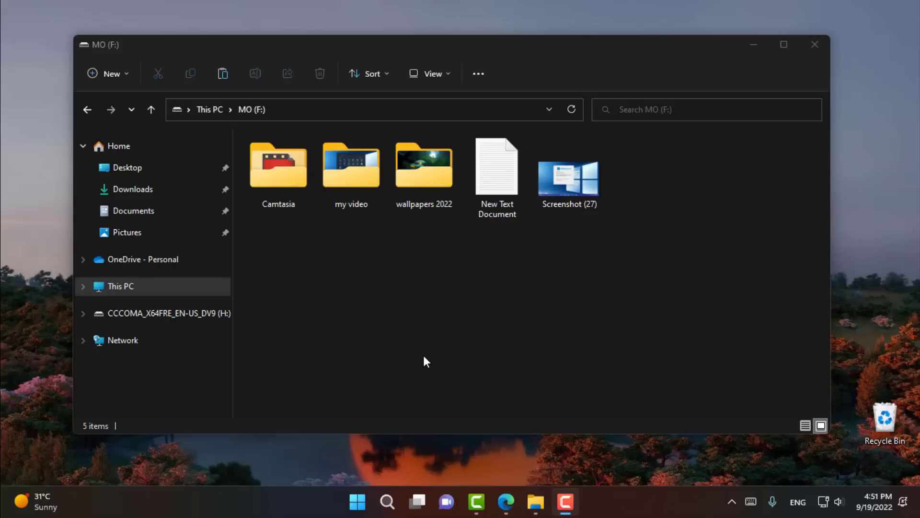
Copy the path of the wallpapers 2022 folder on MO (F:) and open that path through the Run dialog
right_click(424, 198)
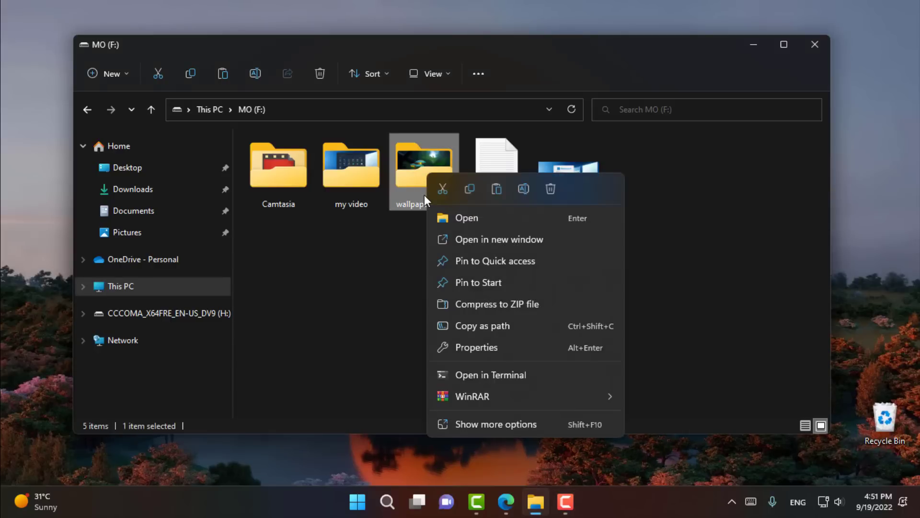
click(475, 327)
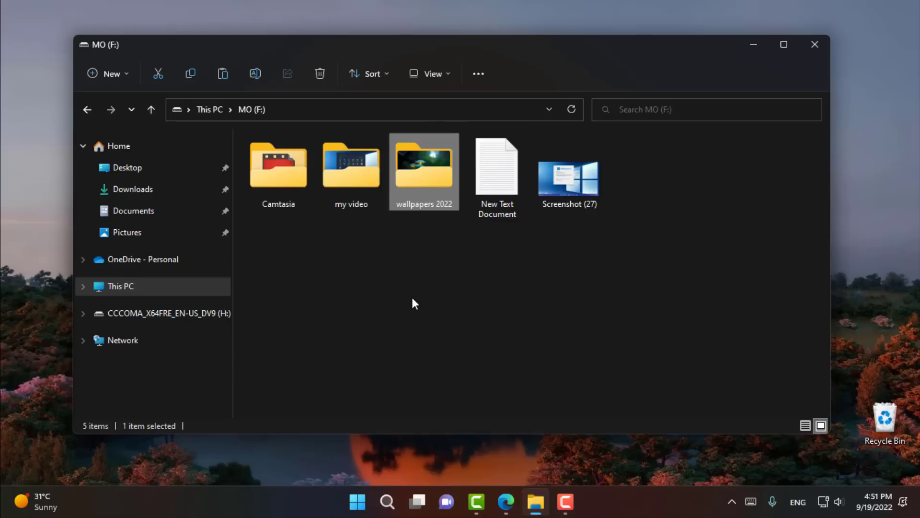
right_click(357, 502)
click(345, 425)
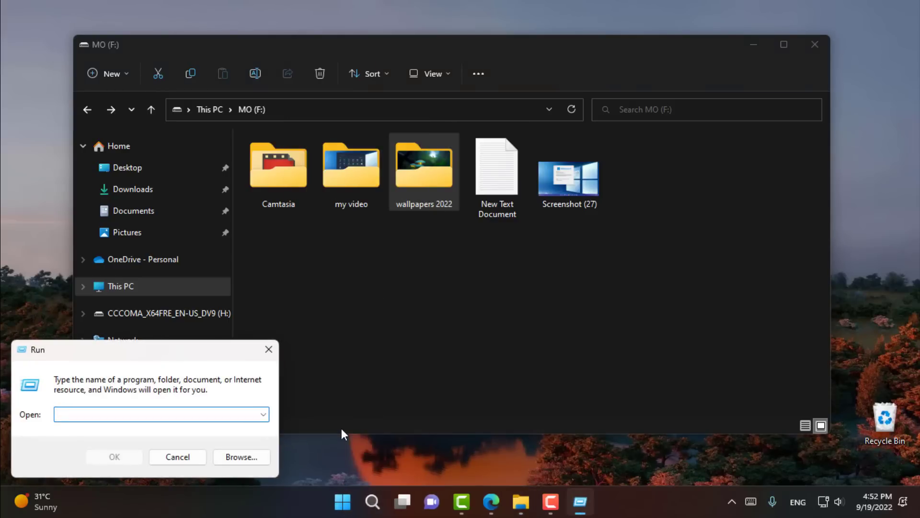
key(ctrl+v)
key(Return)
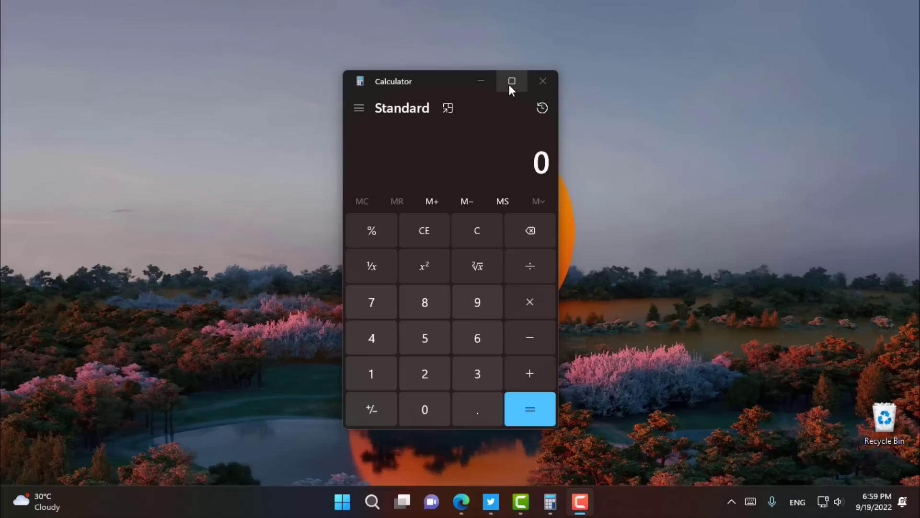
Preview the snap layouts and snap the Calculator window to the left half of the screen, and maximize and restore it
mouse_move(510, 81)
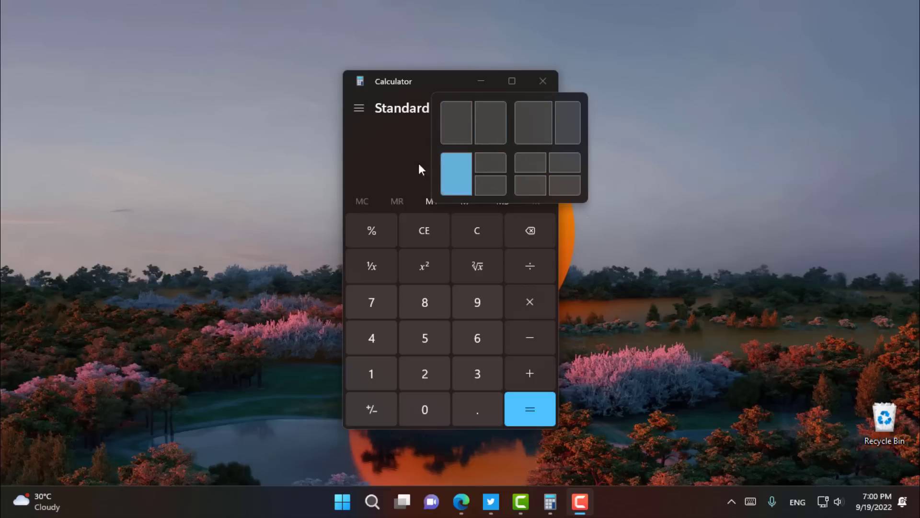
click(405, 158)
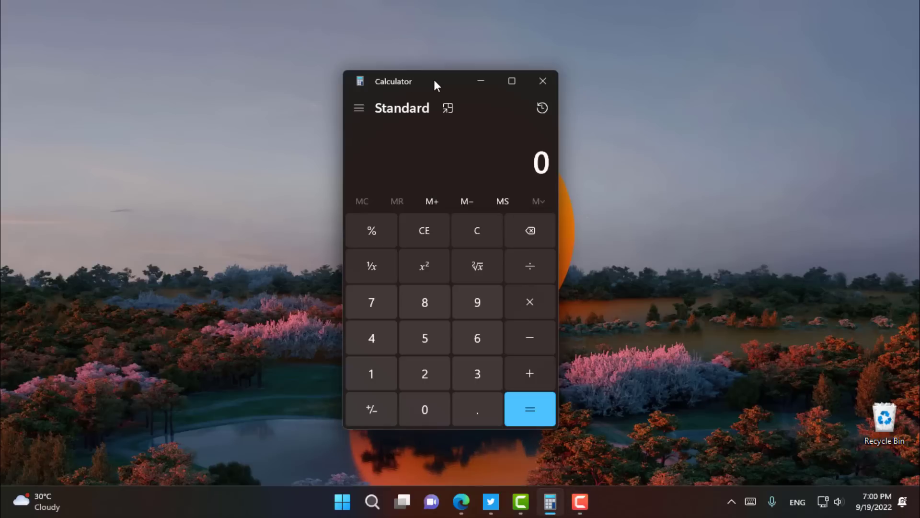
drag(440, 80, 444, 103)
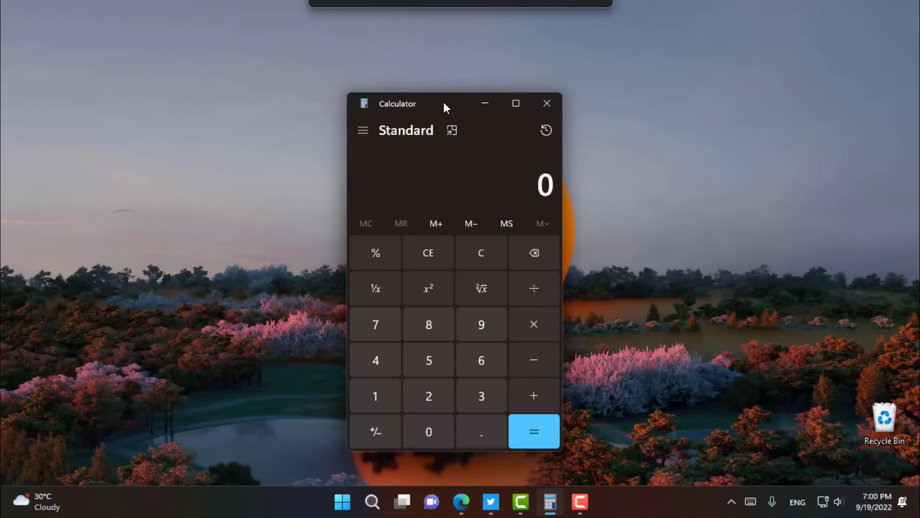
drag(444, 101, 448, 3)
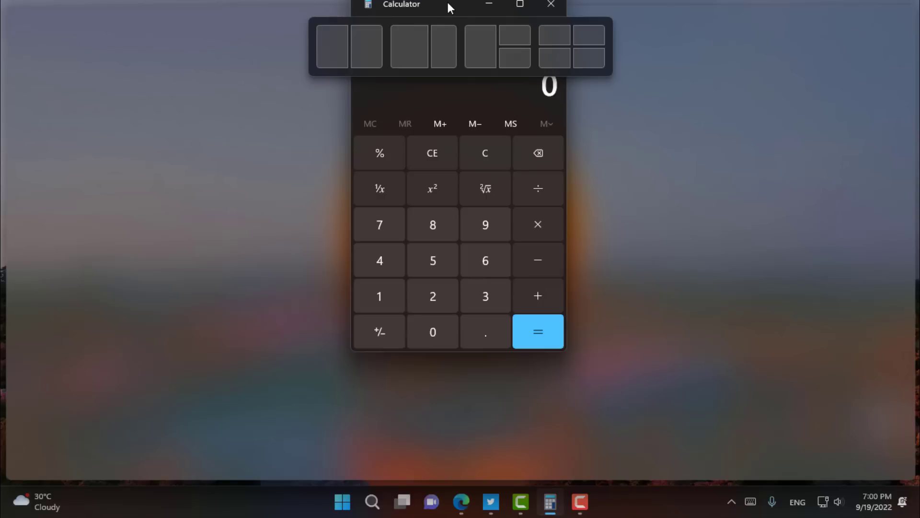
drag(448, 3, 340, 58)
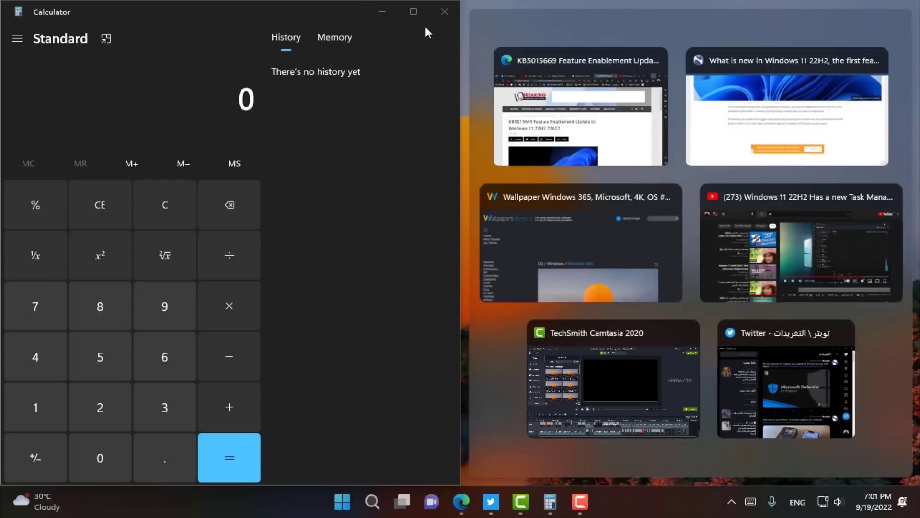
click(412, 12)
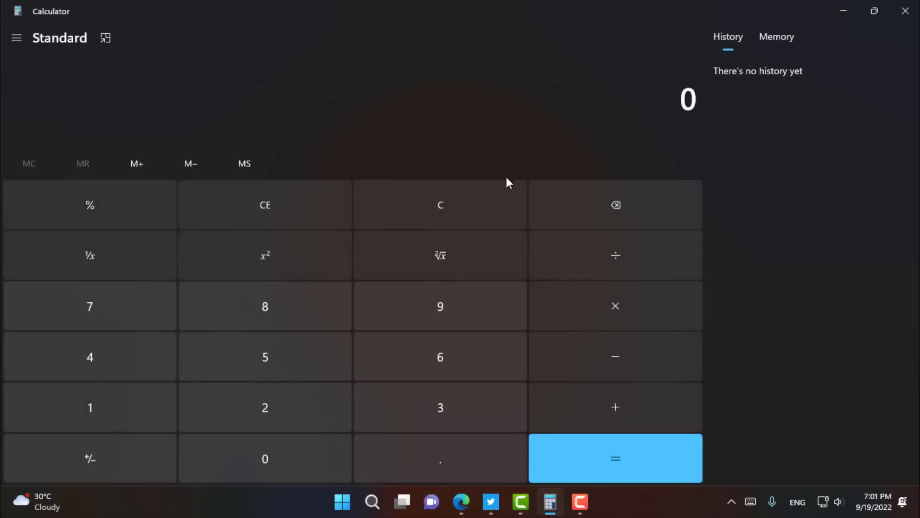
click(874, 11)
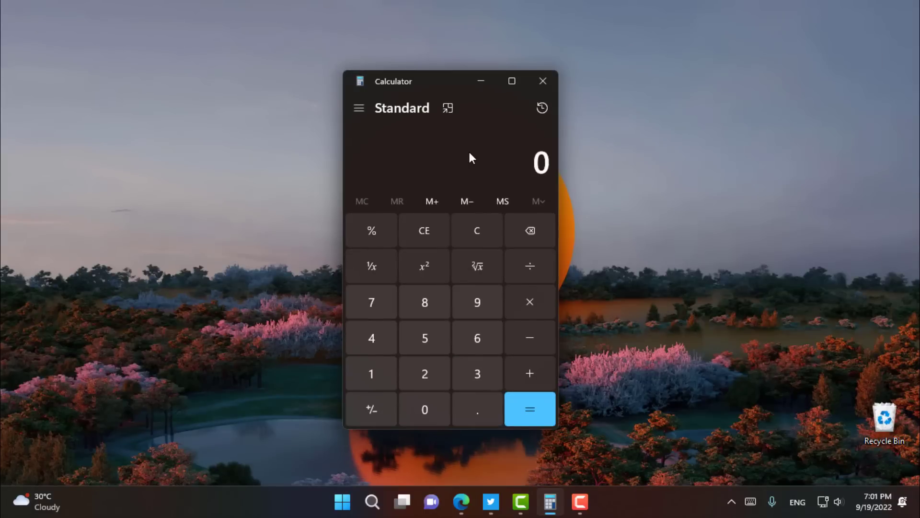
Snap the Calculator window into the upper-left quarter using snap layout 4, and dismiss the suggestions for the remaining areas
key(super+z)
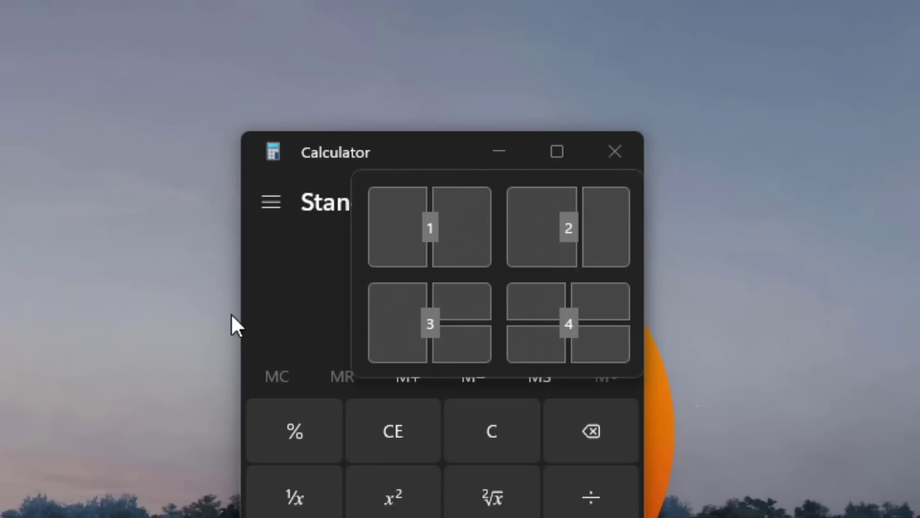
key(4)
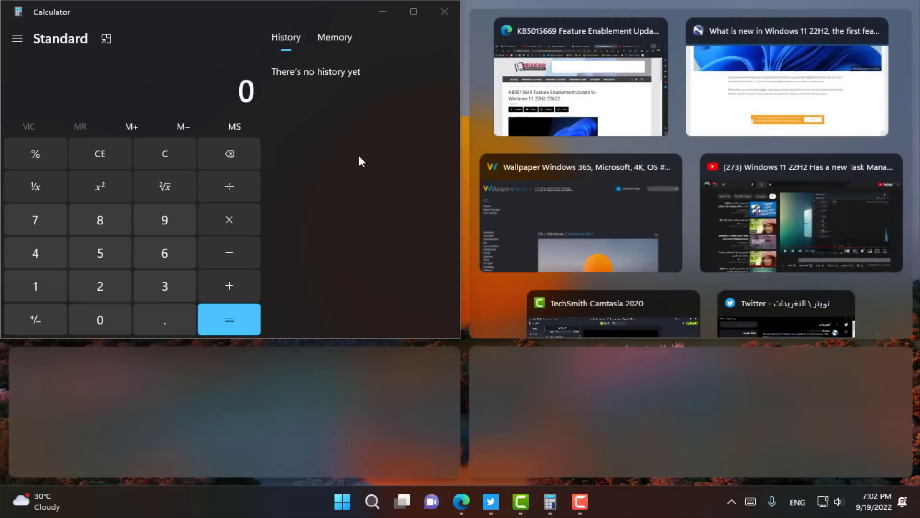
click(723, 305)
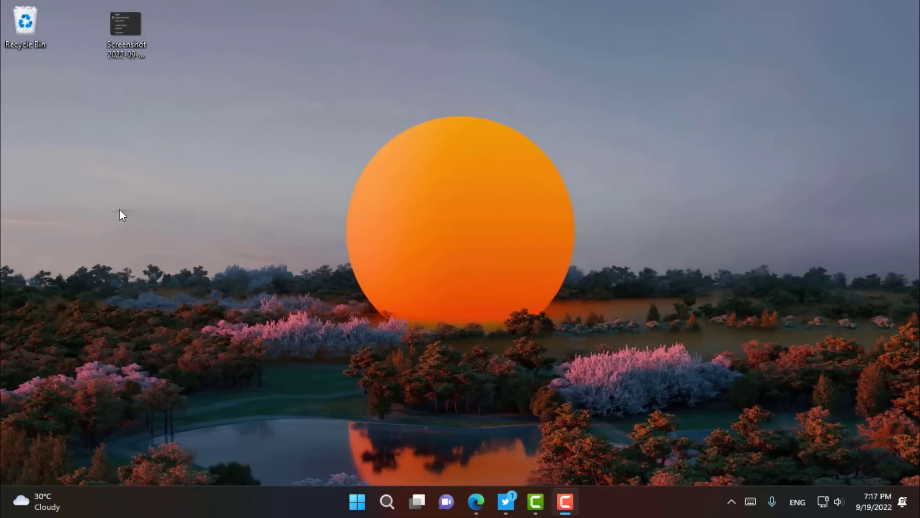
Examine the context menus of the Recycle Bin and the empty desktop, and close them
right_click(29, 36)
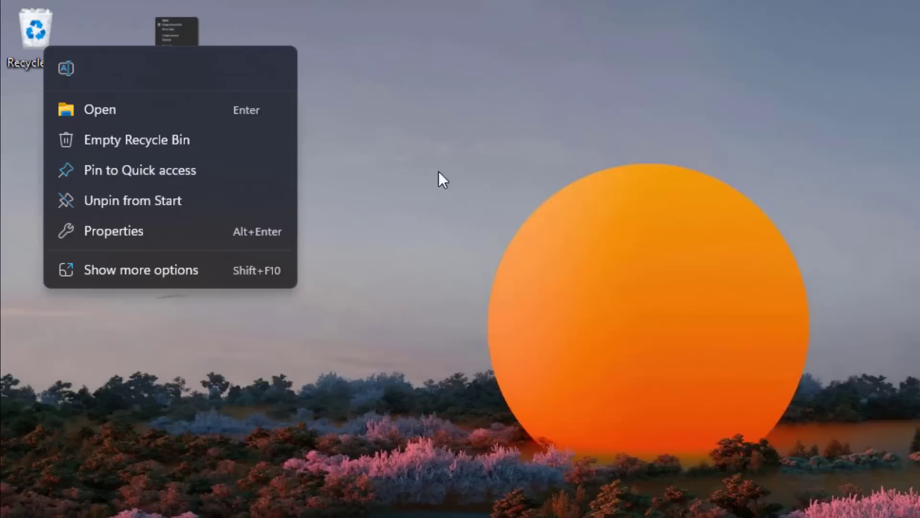
right_click(594, 202)
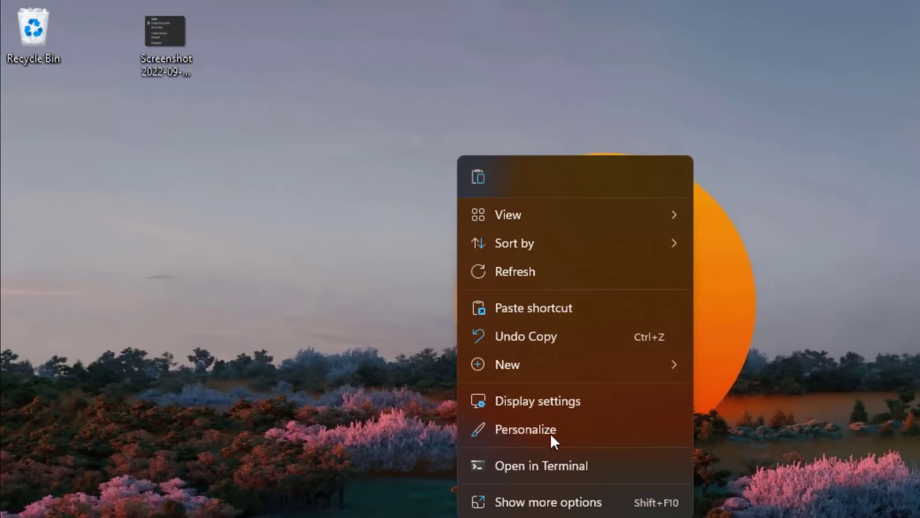
click(235, 245)
right_click(40, 36)
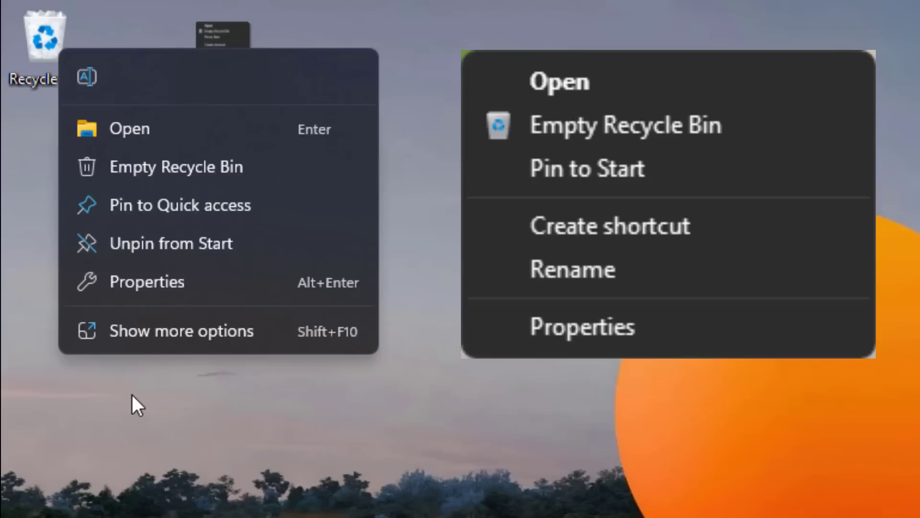
key(Escape)
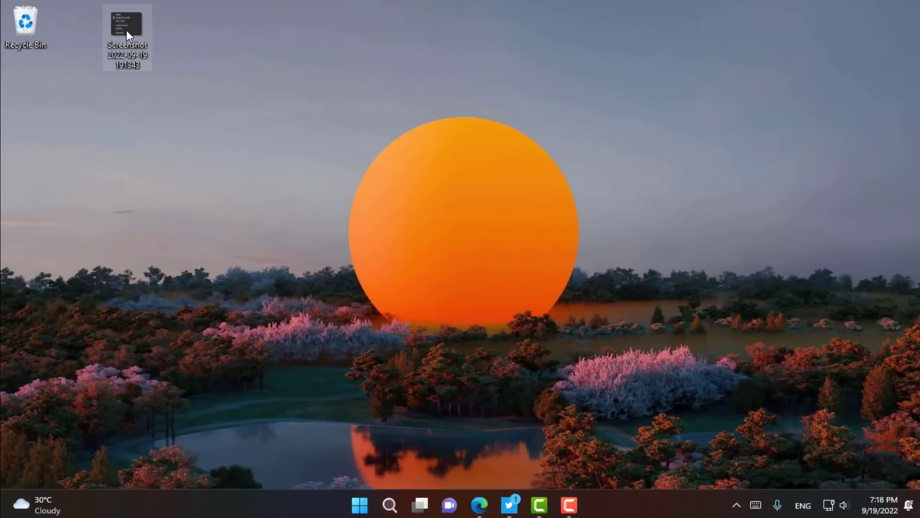
Examine the commands in the context menu of the screenshot file on the desktop, including the extended classic version
right_click(126, 30)
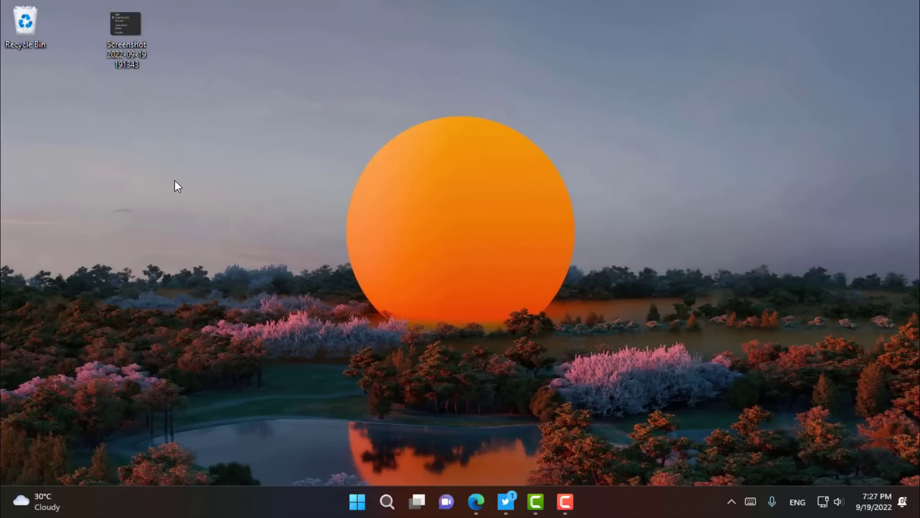
right_click(129, 43)
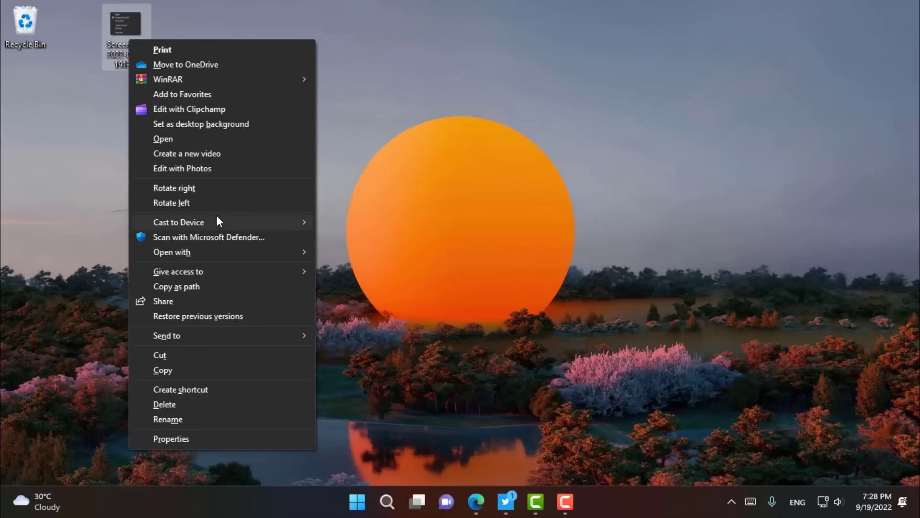
mouse_move(221, 249)
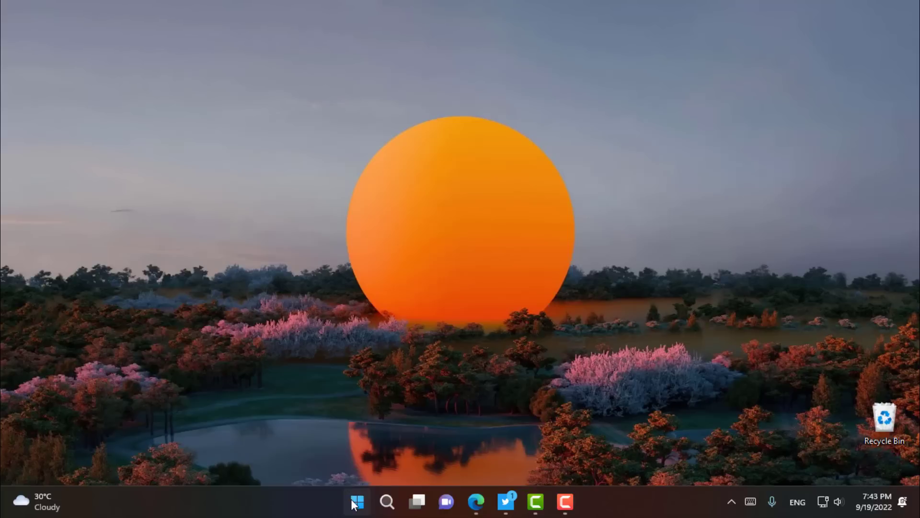
Open Task Manager, shift its window slightly and look through the list of running processes
right_click(357, 501)
click(232, 340)
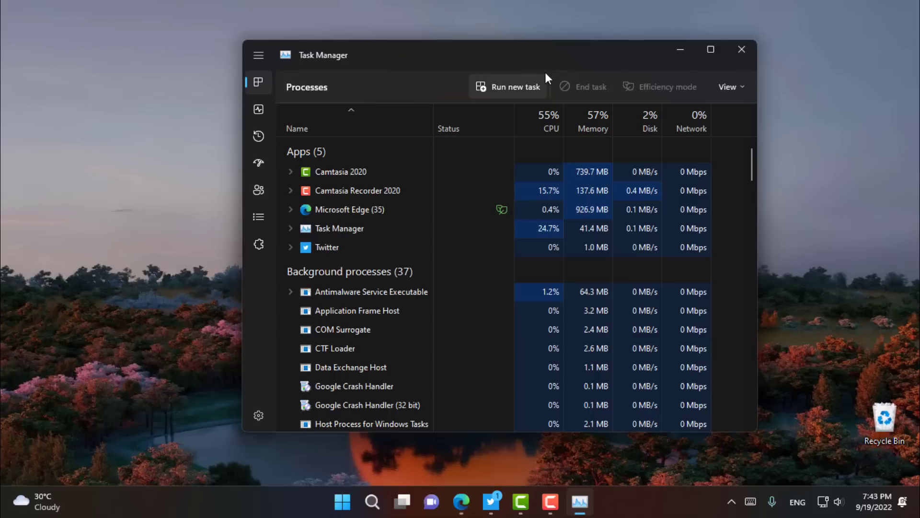
mouse_move(481, 51)
mouse_down()
mouse_move(443, 46)
mouse_move(486, 46)
mouse_up()
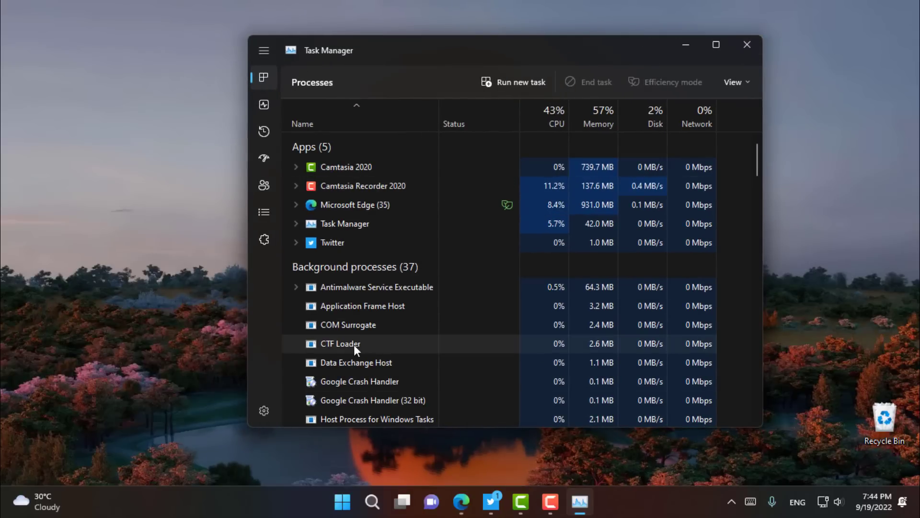
scroll(377, 260, down, 3)
scroll(378, 260, up, 3)
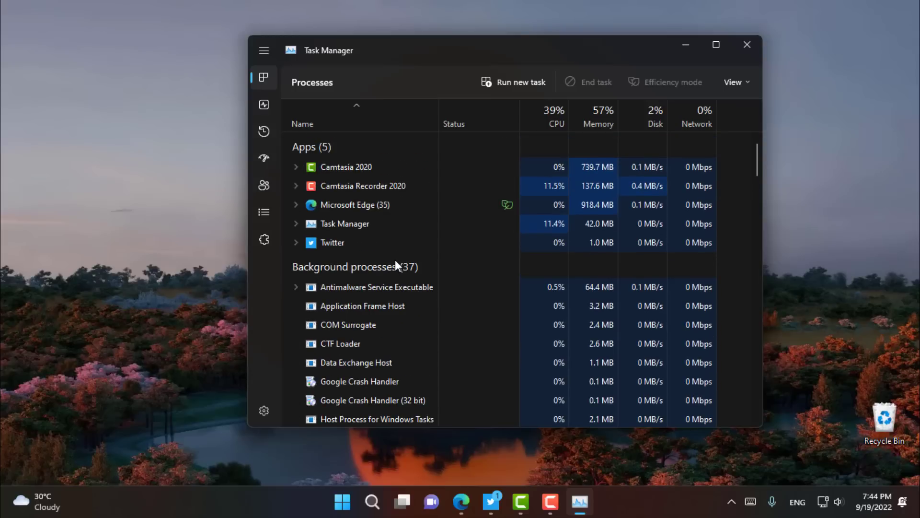
Examine the apps and background processes listed on Task Manager's Processes page
scroll(390, 290, down, 5)
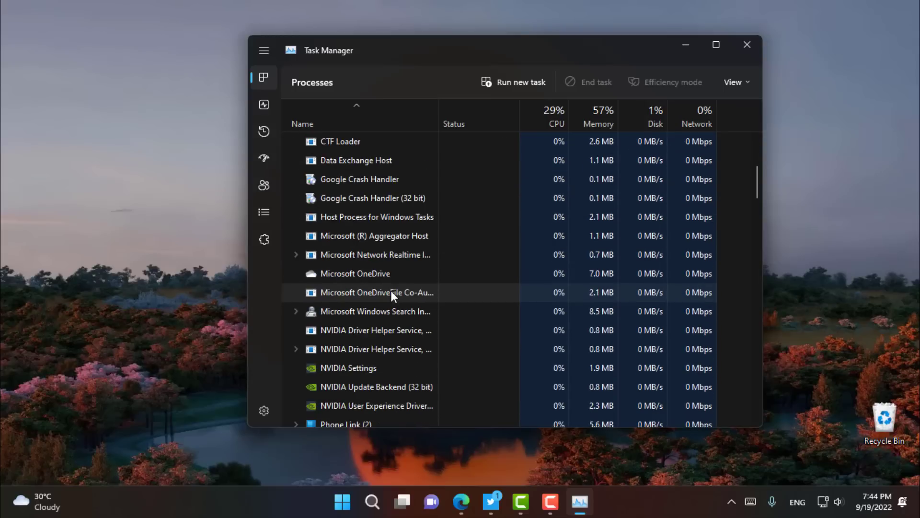
scroll(387, 289, down, 1)
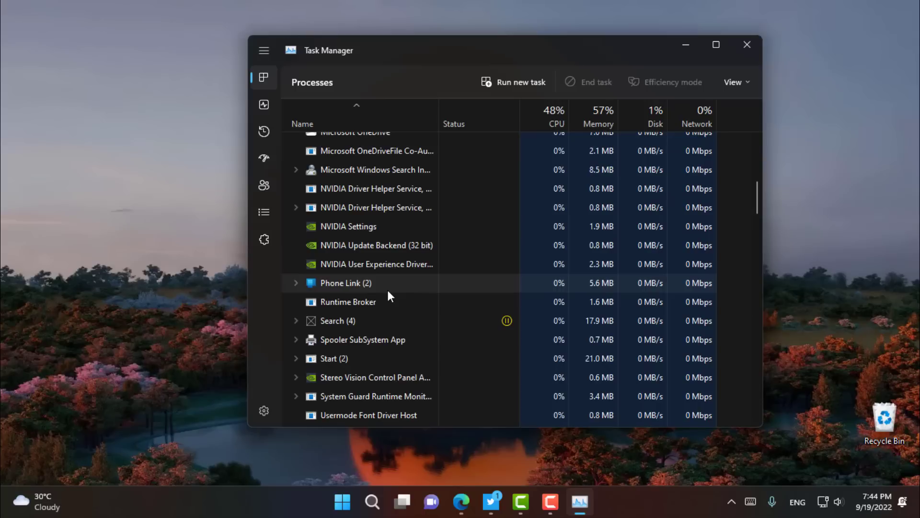
click(348, 286)
click(235, 296)
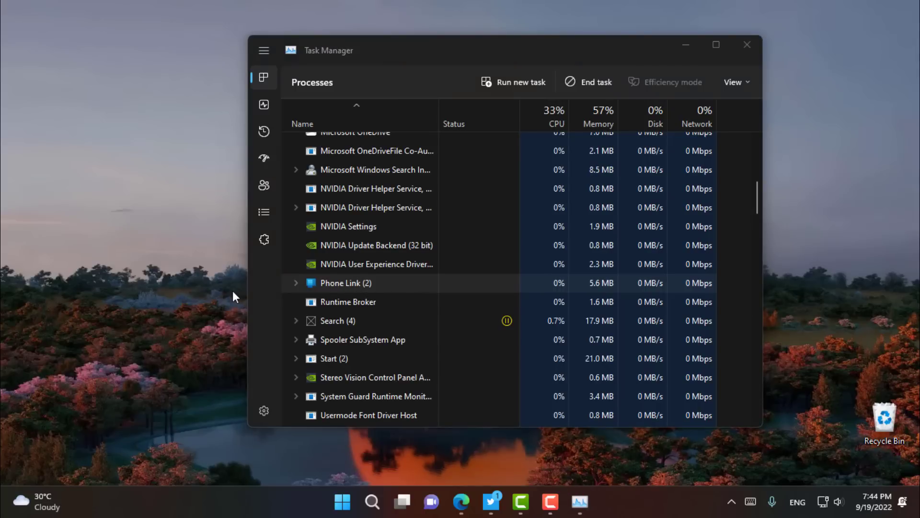
scroll(379, 293, up, 3)
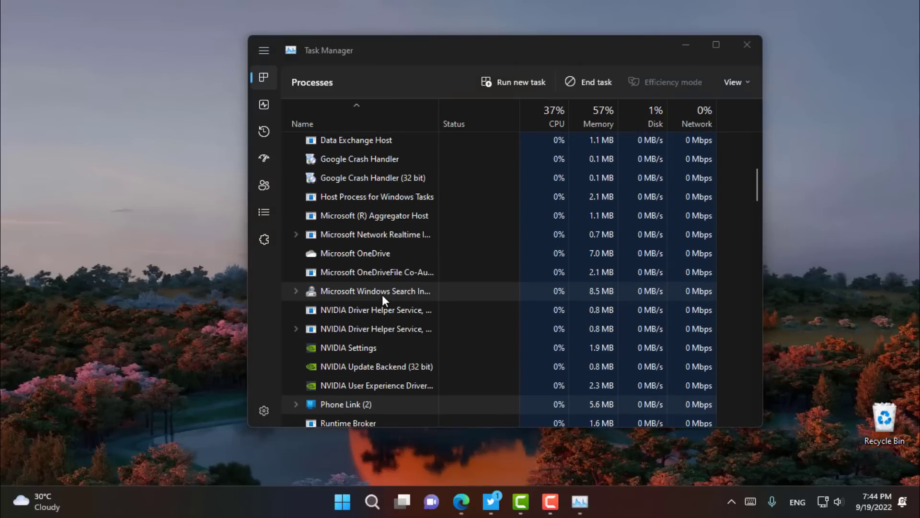
scroll(381, 290, up, 1)
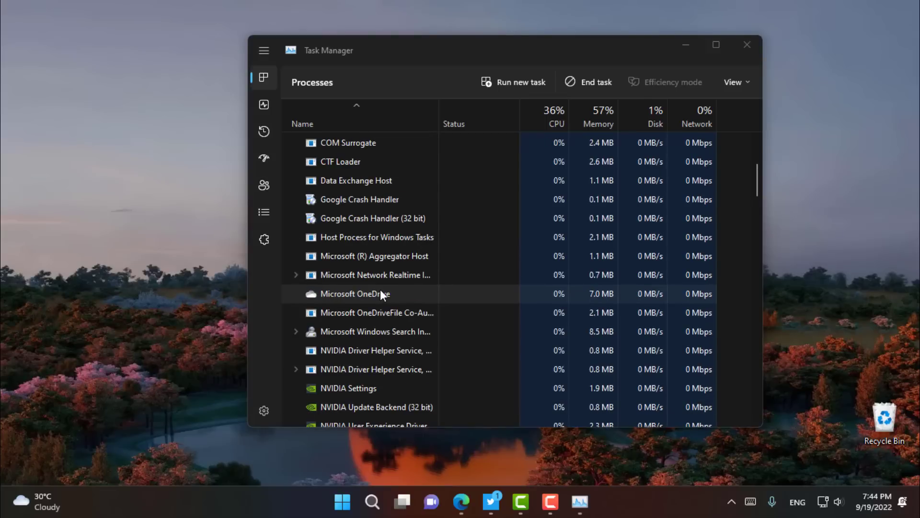
scroll(381, 291, up, 5)
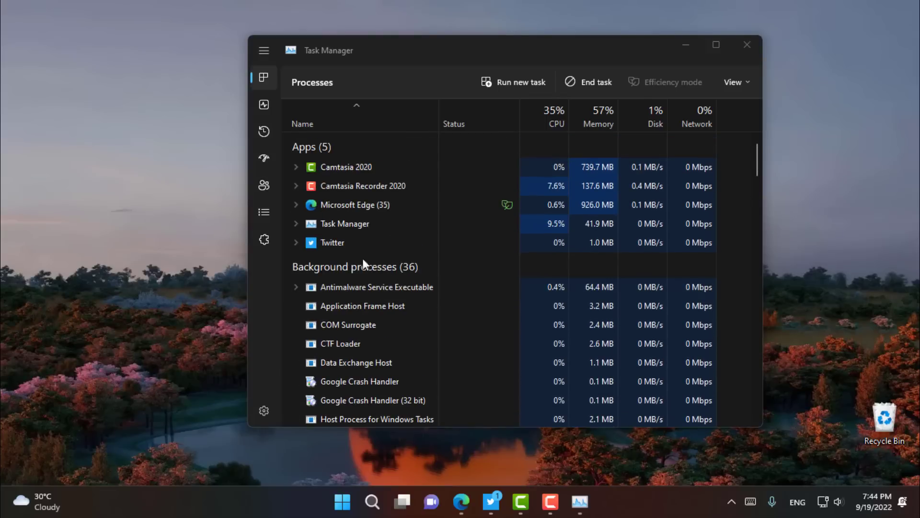
click(409, 66)
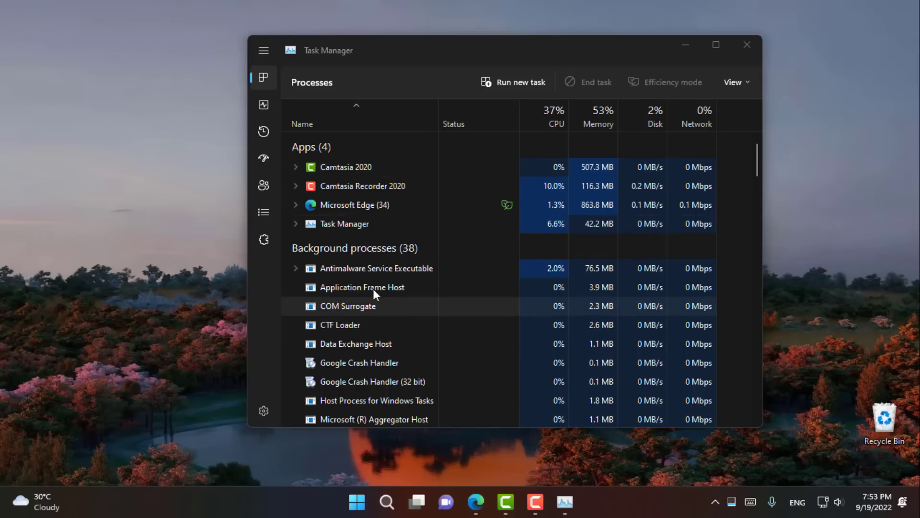
scroll(376, 269, down, 2)
scroll(375, 263, down, 2)
scroll(375, 263, up, 5)
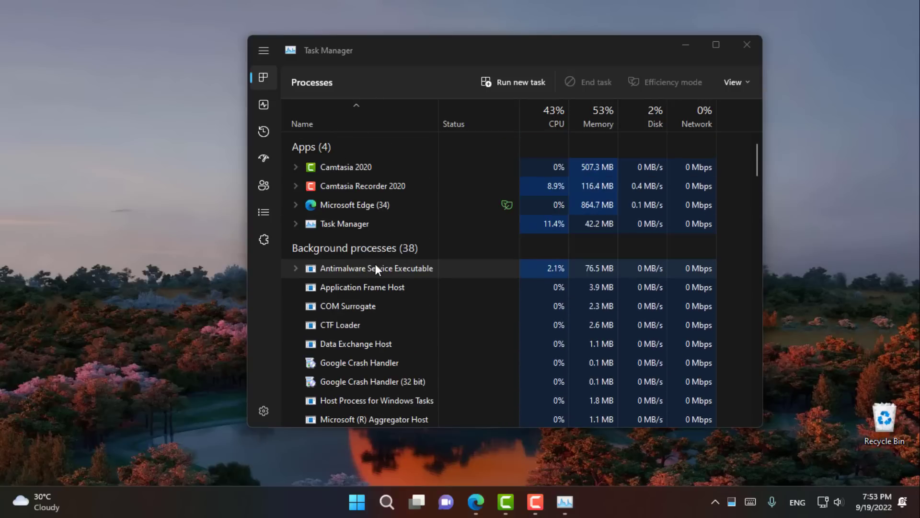
Turn on Efficiency mode for the Camtasia 2020 process, and check the efficiency indicators of Camtasia 2020 and Microsoft Edge
right_click(334, 171)
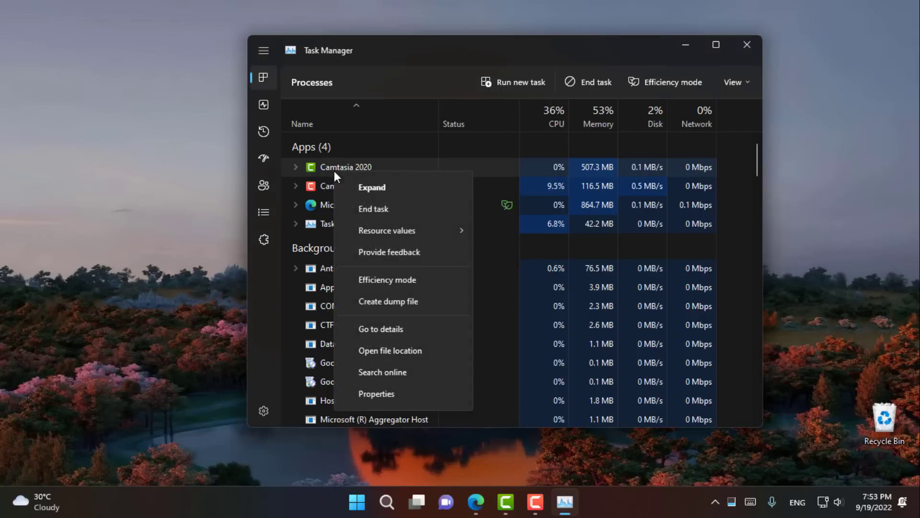
click(373, 282)
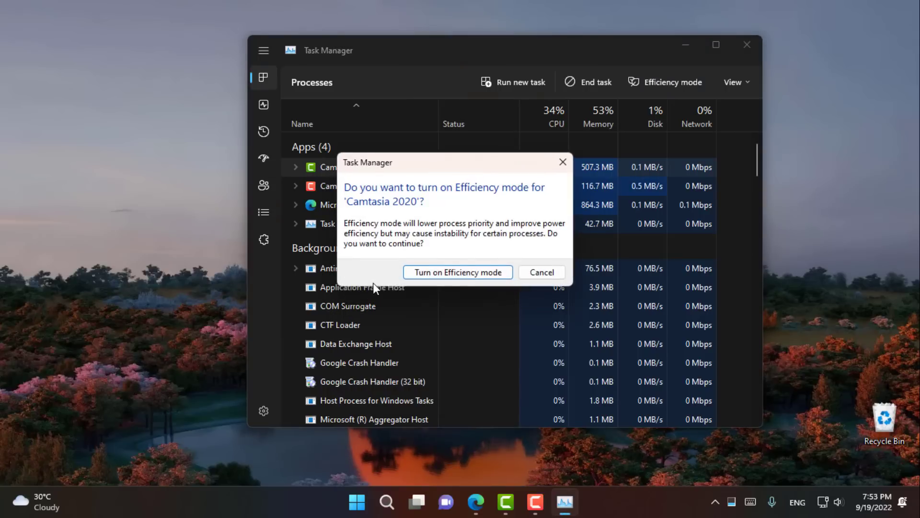
click(458, 275)
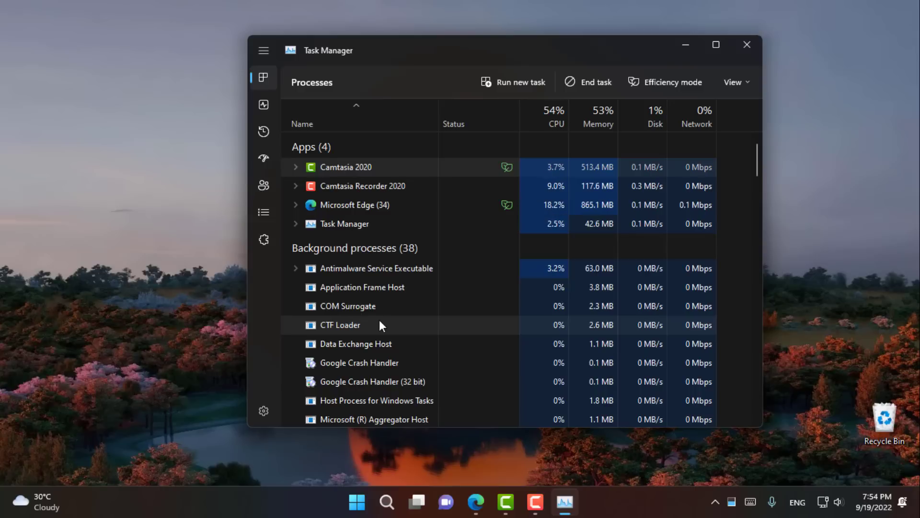
click(455, 204)
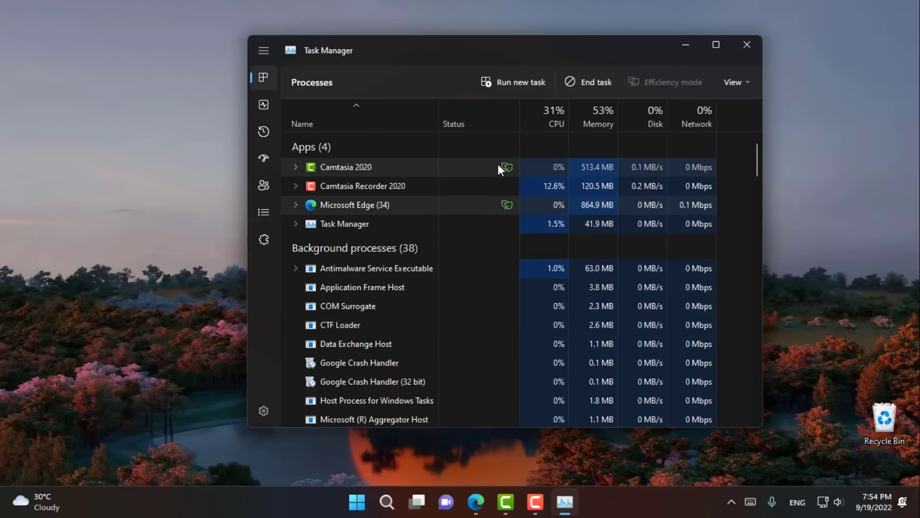
mouse_move(507, 168)
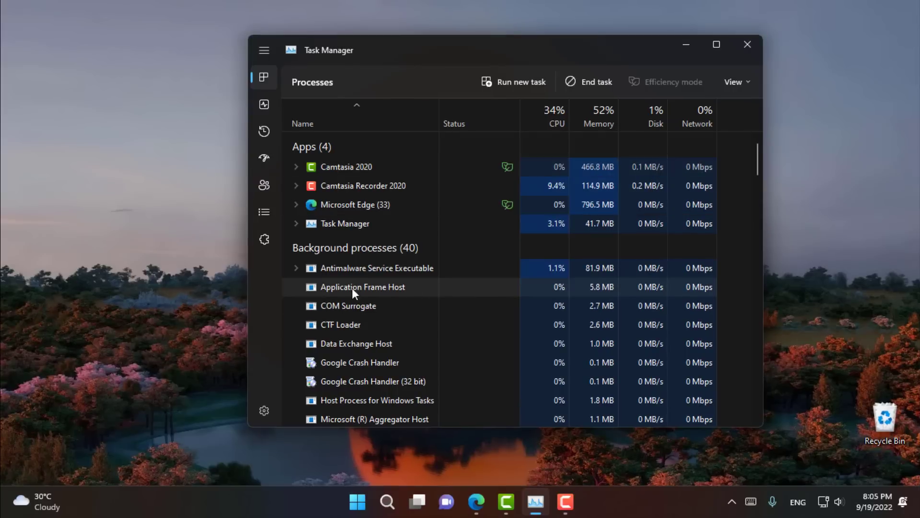
Examine the context menu of the Application Frame Host process, and open Task Manager's settings page
right_click(338, 287)
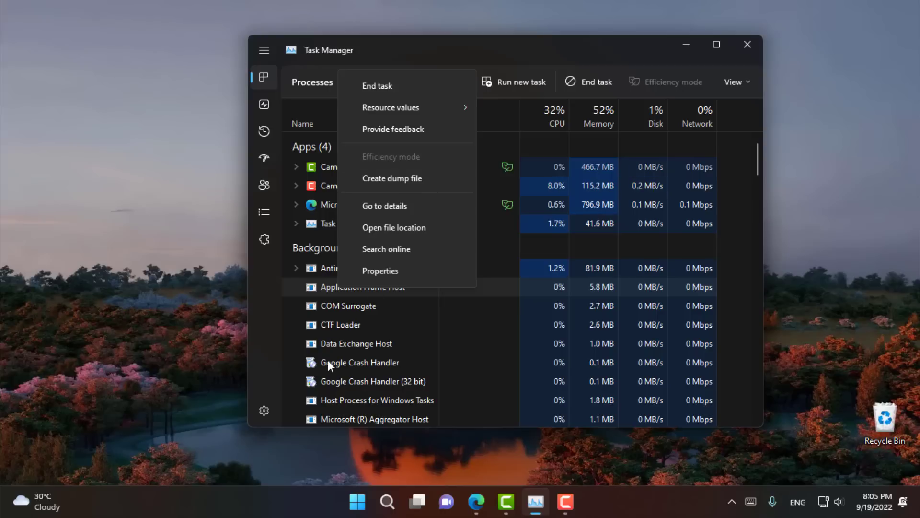
click(260, 338)
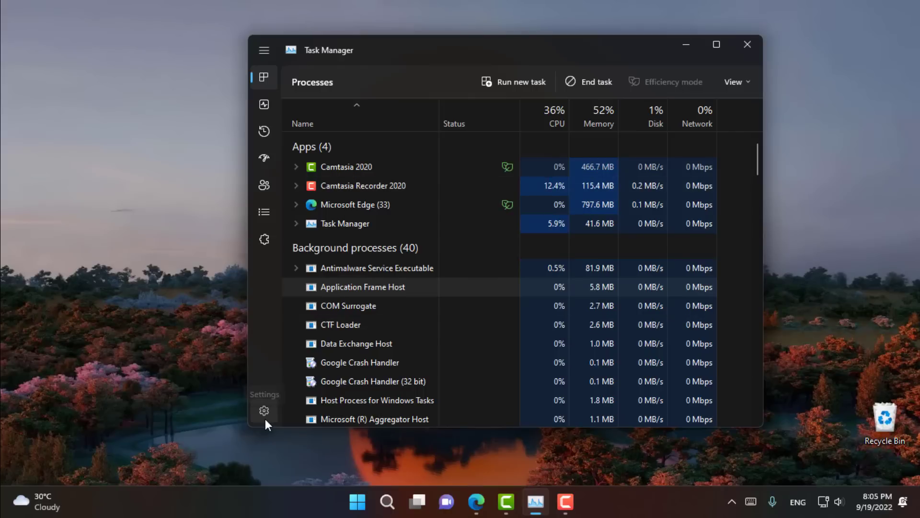
click(264, 413)
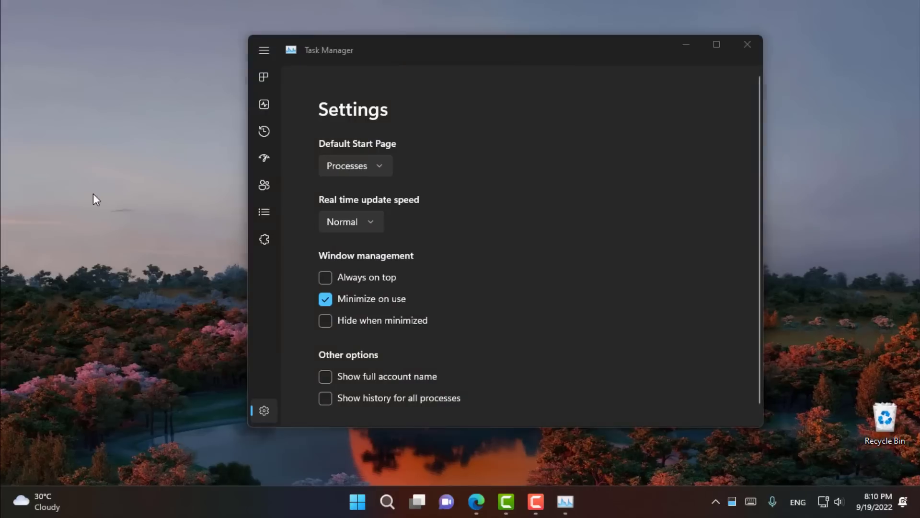
Set the Windows color mode to Light in the personalization settings, and return to Task Manager's Processes page
right_click(94, 194)
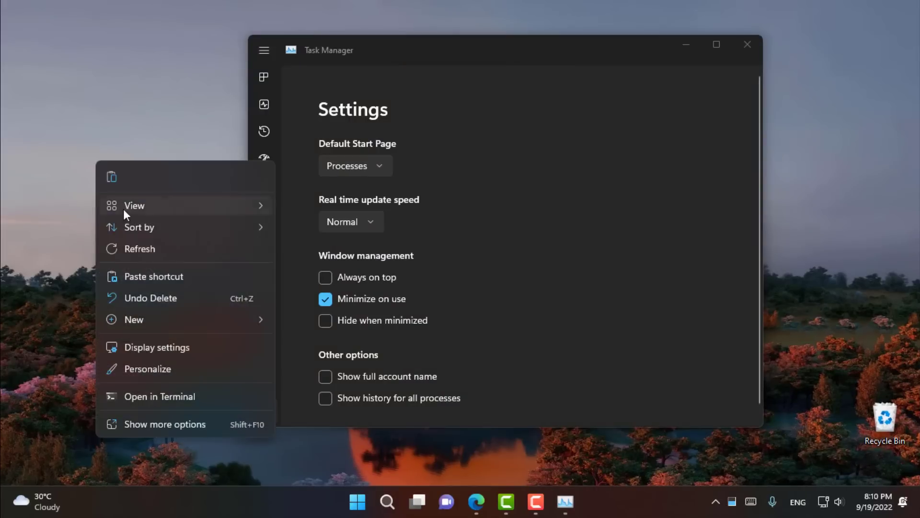
click(162, 366)
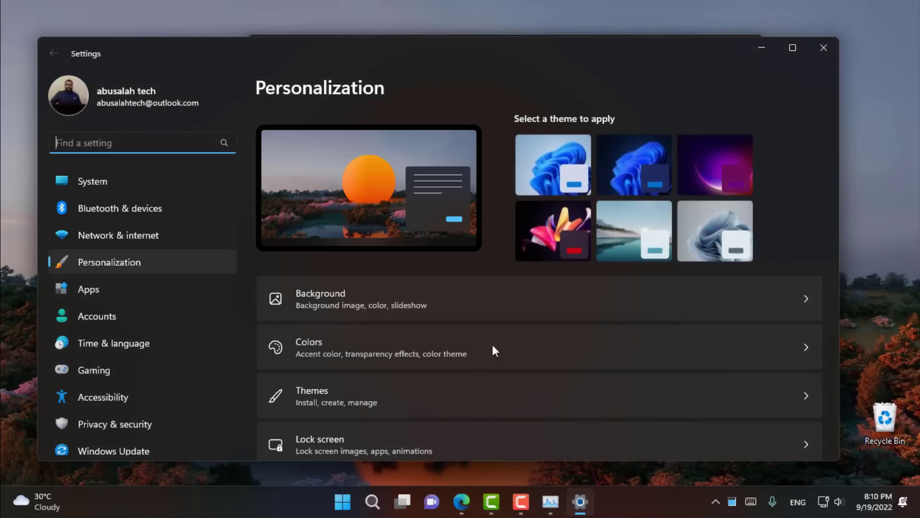
click(368, 370)
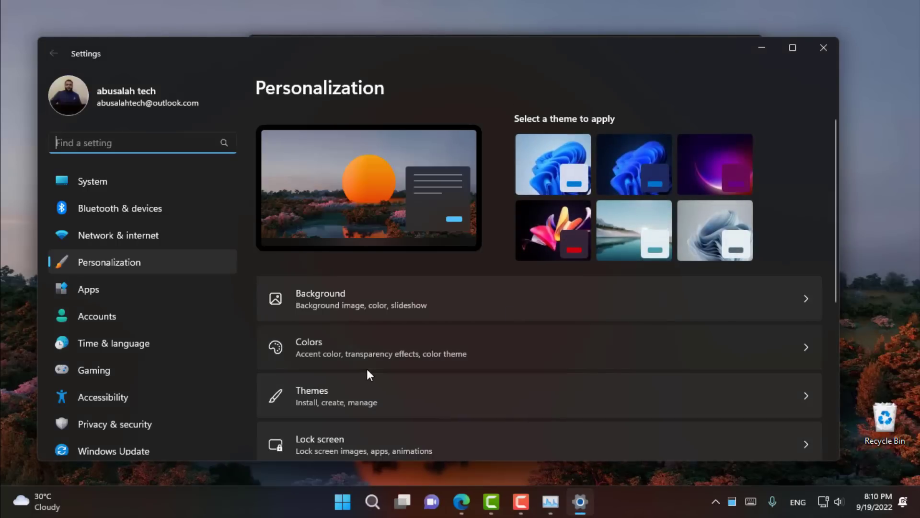
click(774, 278)
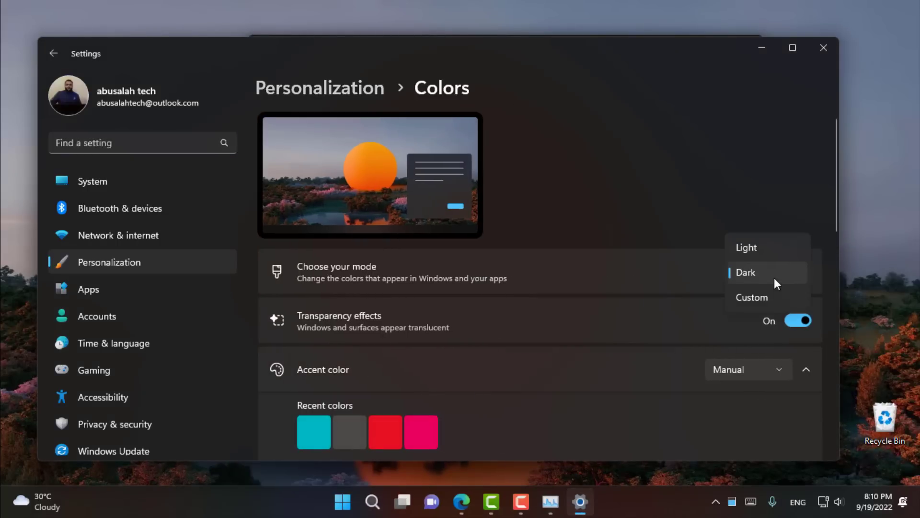
click(746, 247)
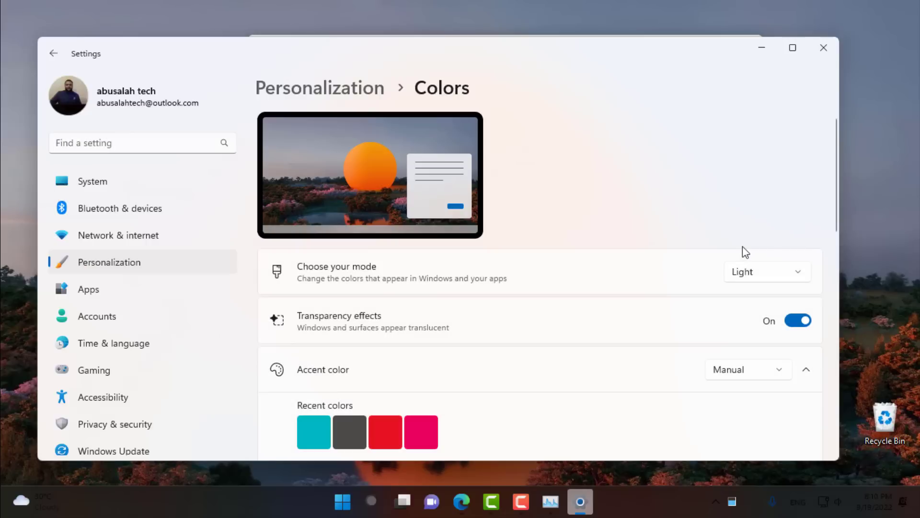
click(762, 48)
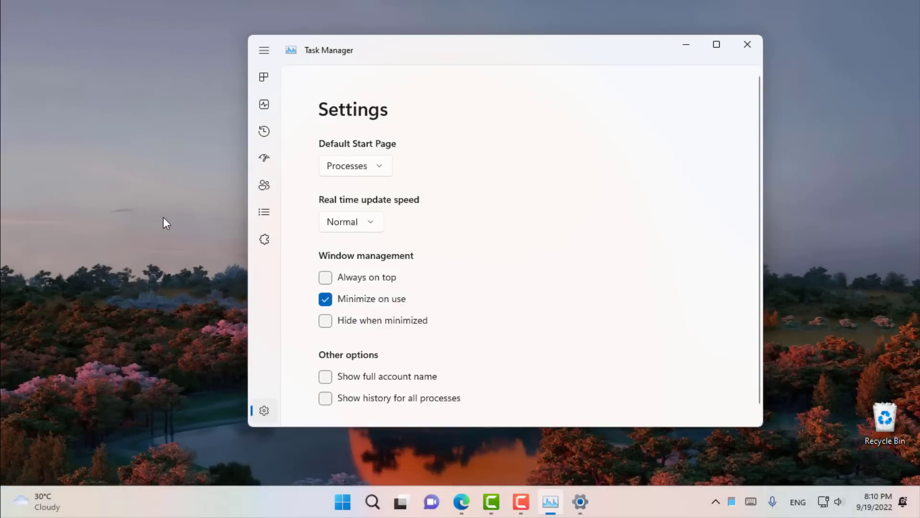
click(264, 77)
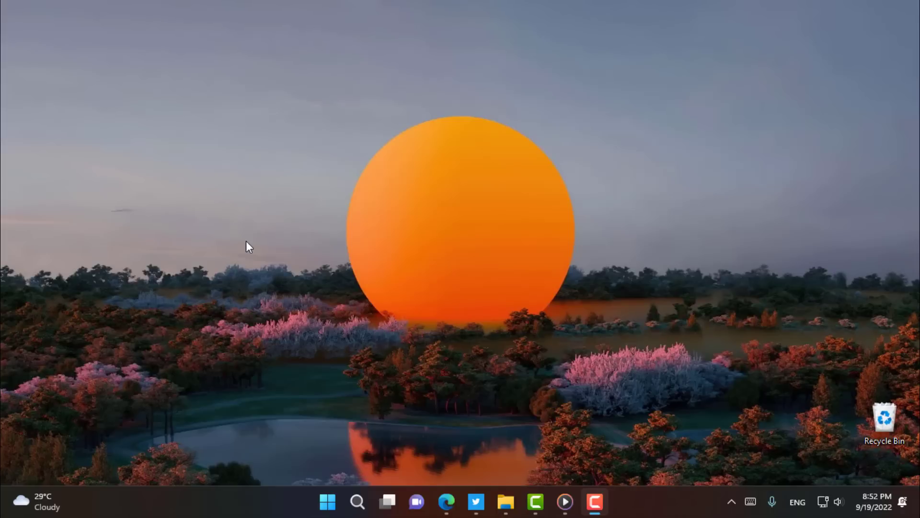
Refresh the desktop and lock the computer through the account options in Start
right_click(247, 237)
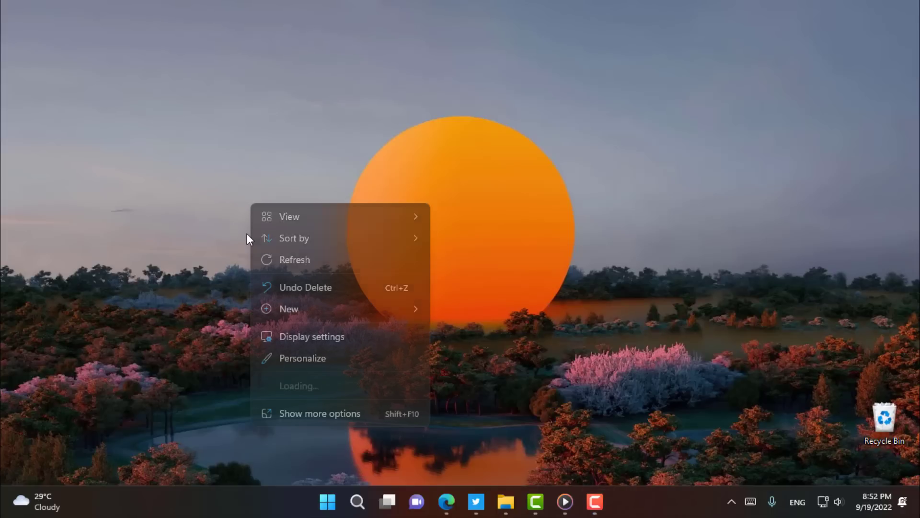
click(315, 262)
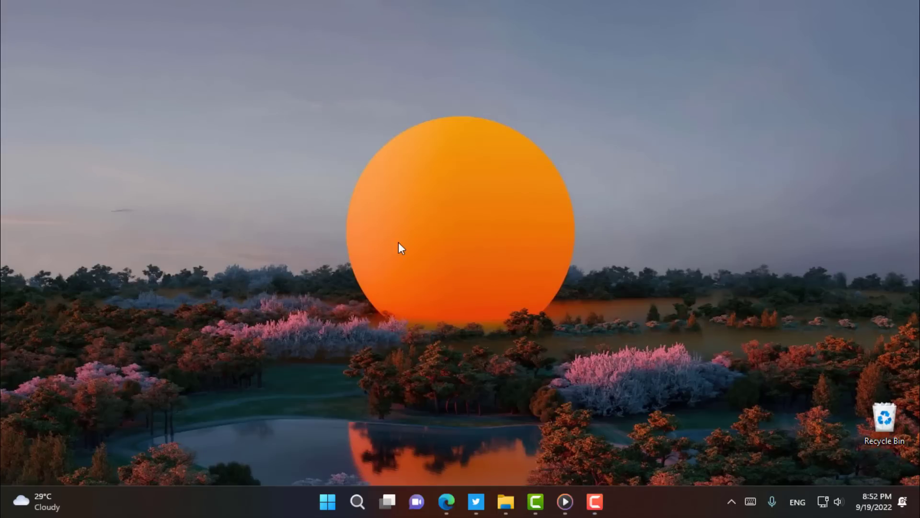
click(327, 502)
click(312, 452)
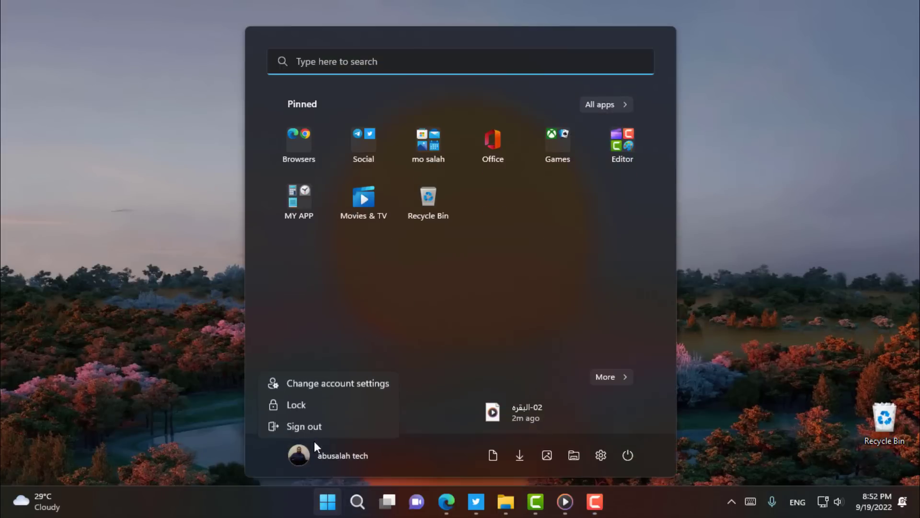
click(311, 403)
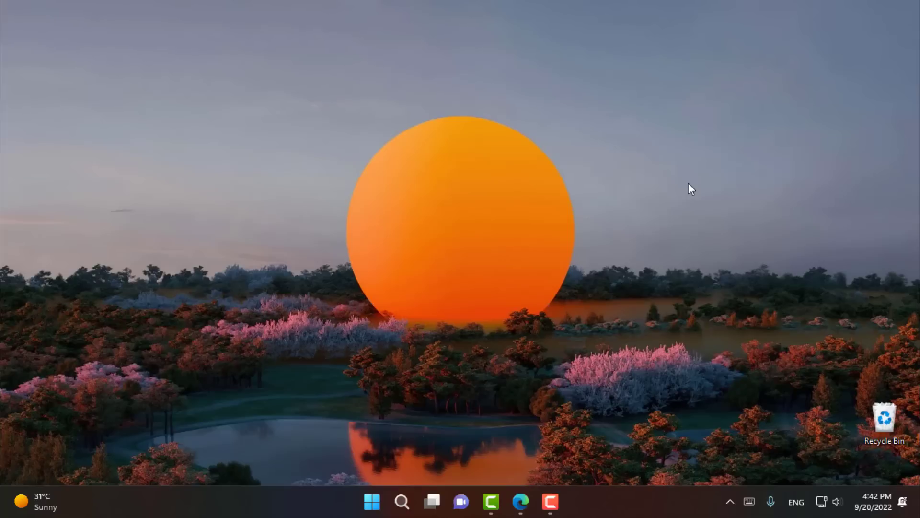
Turn on Optimizations for windowed games in the default graphics settings of the display configuration
right_click(435, 222)
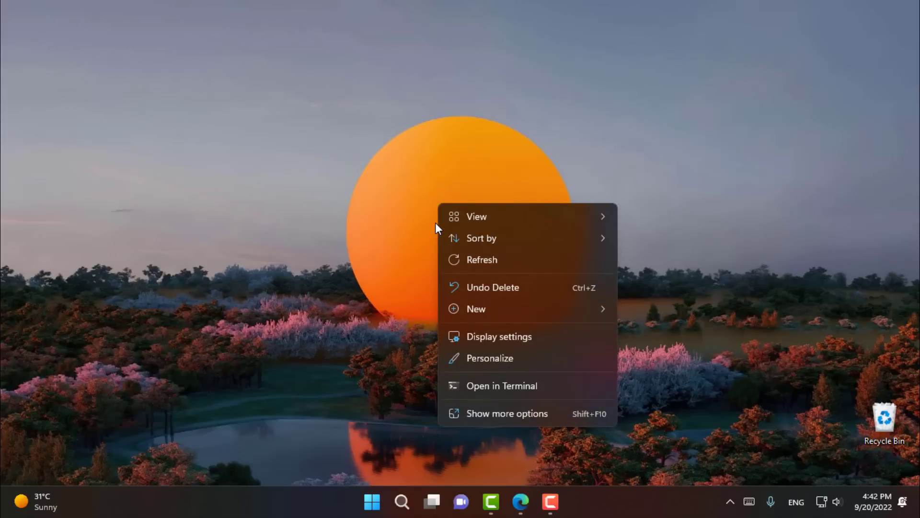
click(572, 328)
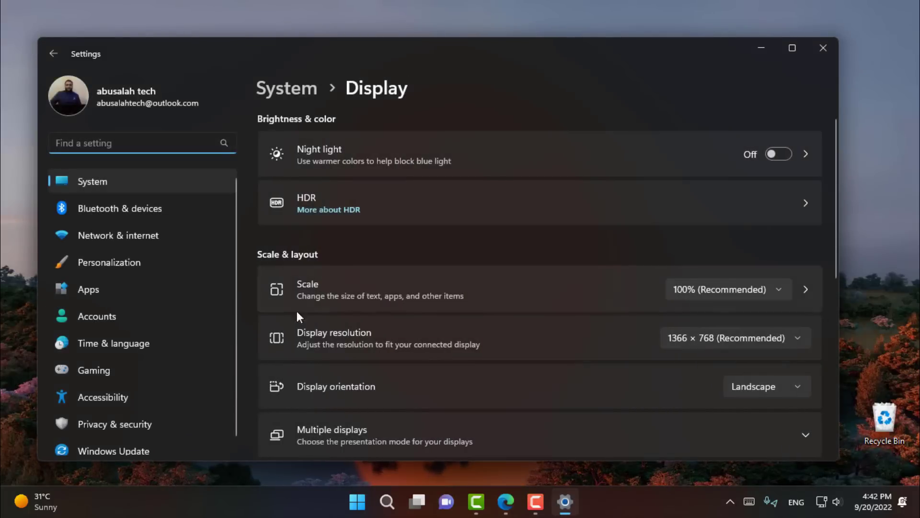
scroll(466, 264, down, 5)
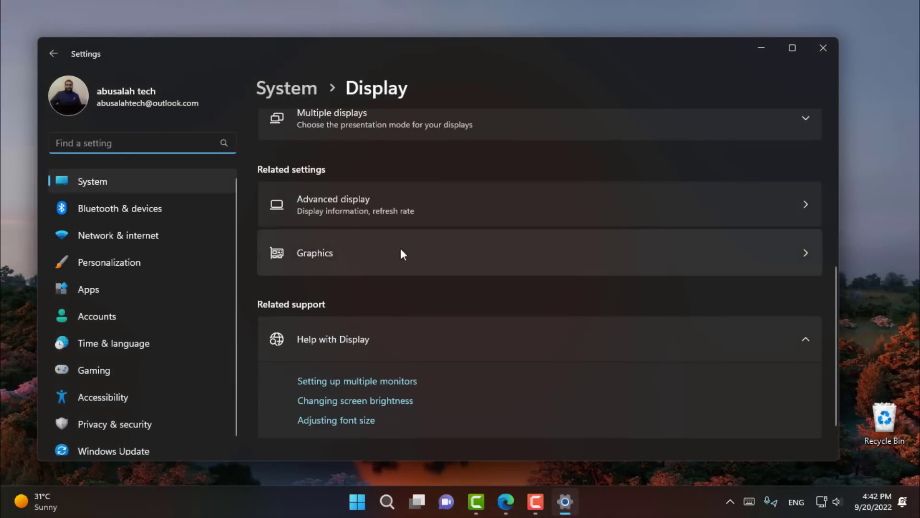
click(513, 267)
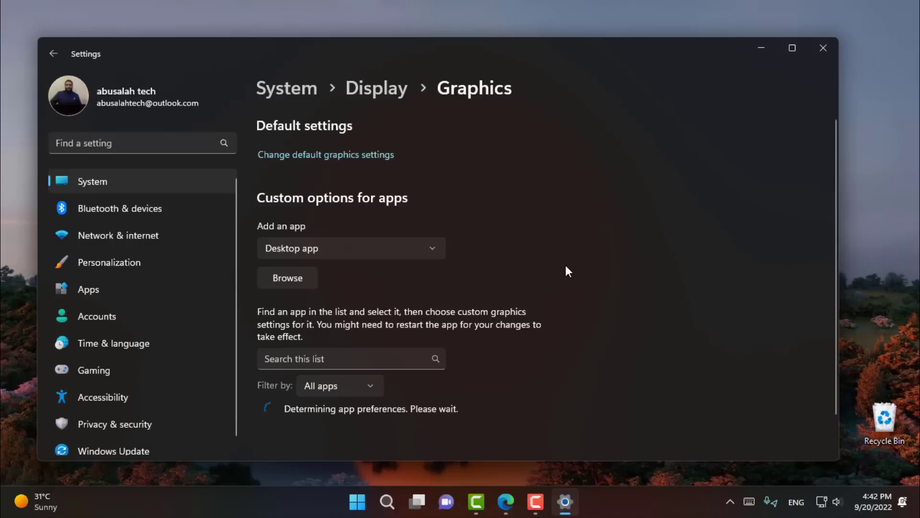
click(329, 158)
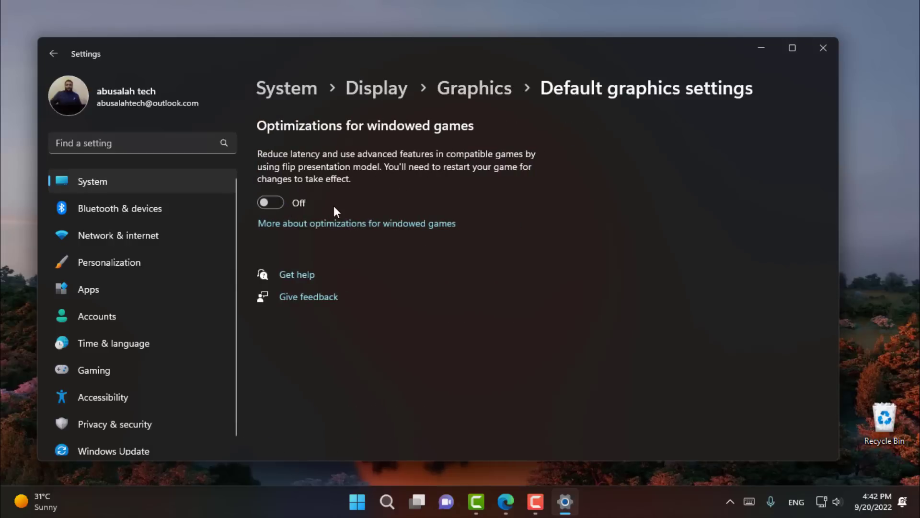
click(282, 202)
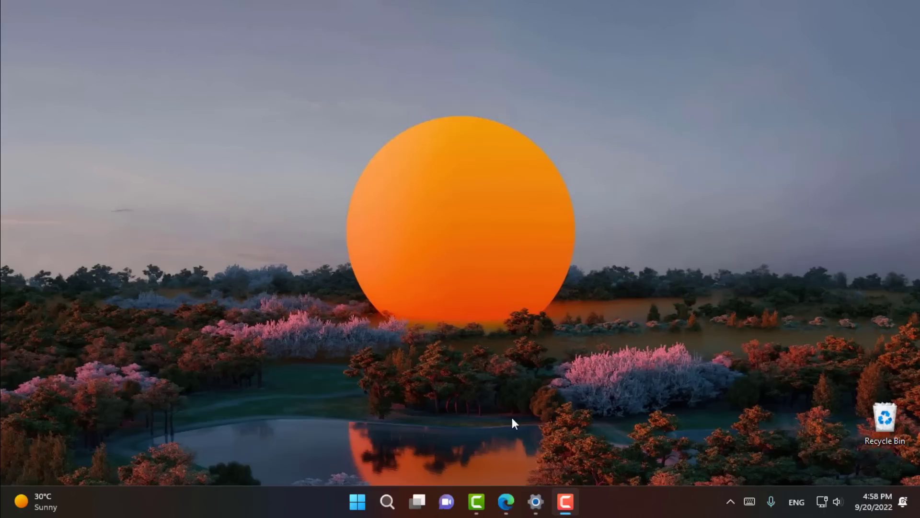
Apply the dark purple wave theme under Personalization > Text input in Settings, and minimize the Settings window
click(536, 502)
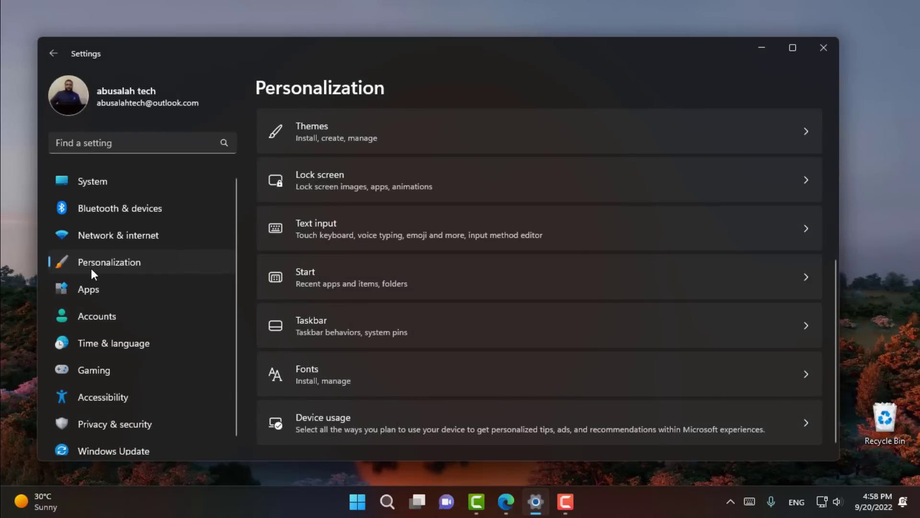
scroll(466, 380, down, 1)
scroll(472, 380, up, 3)
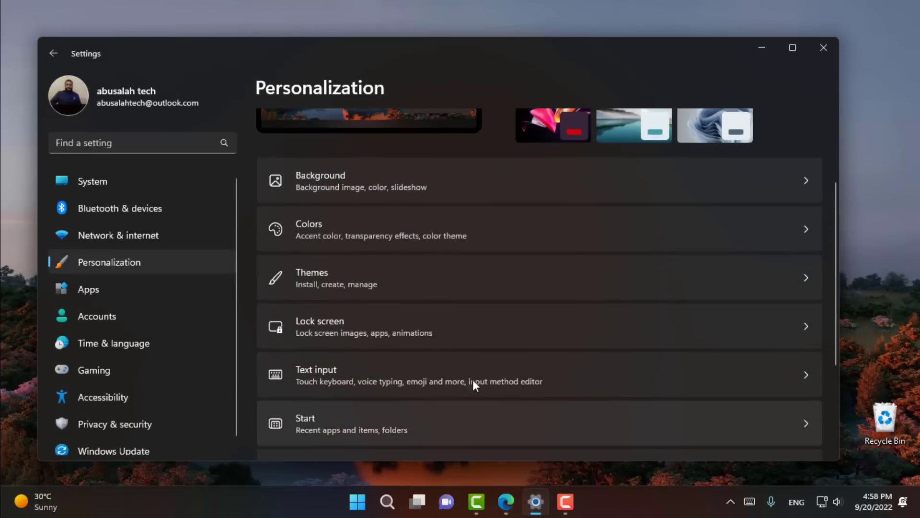
scroll(456, 342, down, 1)
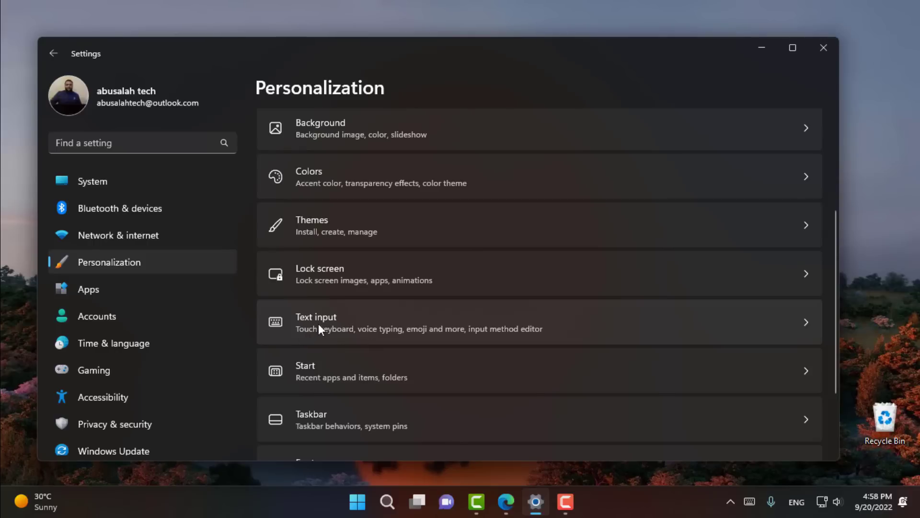
click(330, 319)
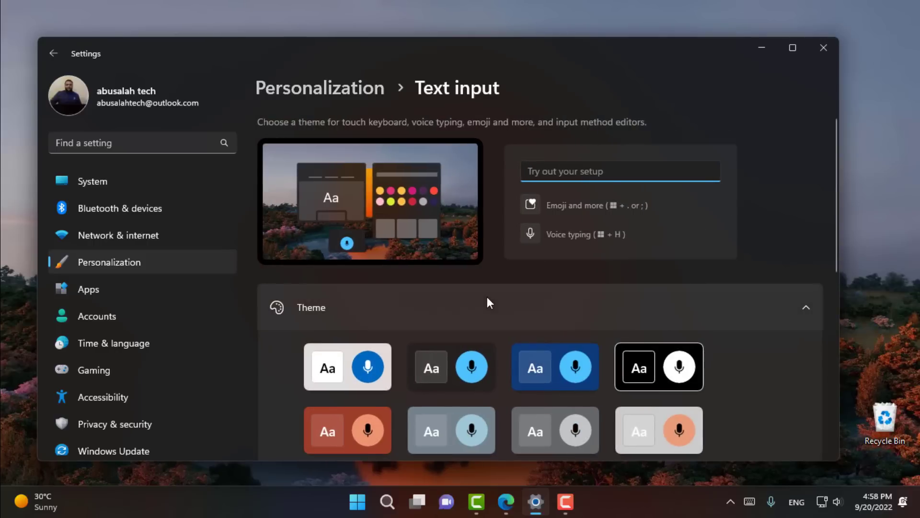
scroll(482, 297, down, 2)
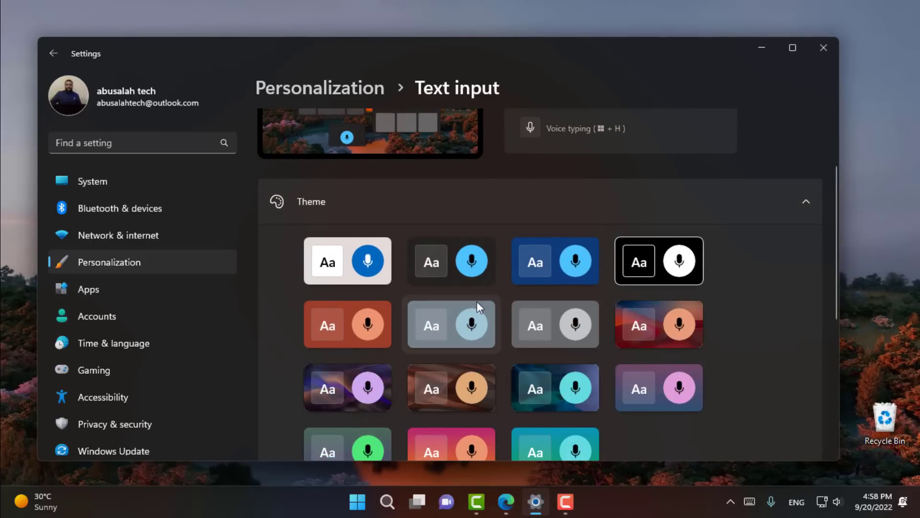
scroll(422, 301, down, 2)
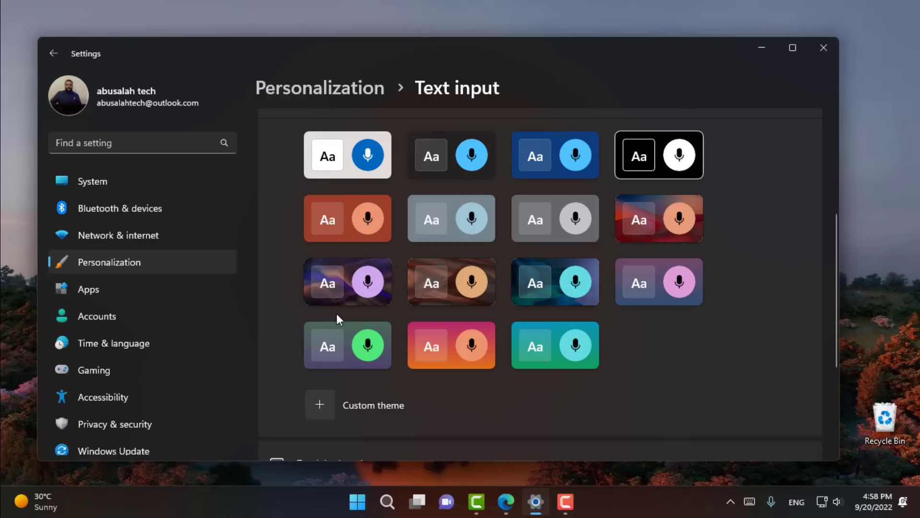
click(337, 296)
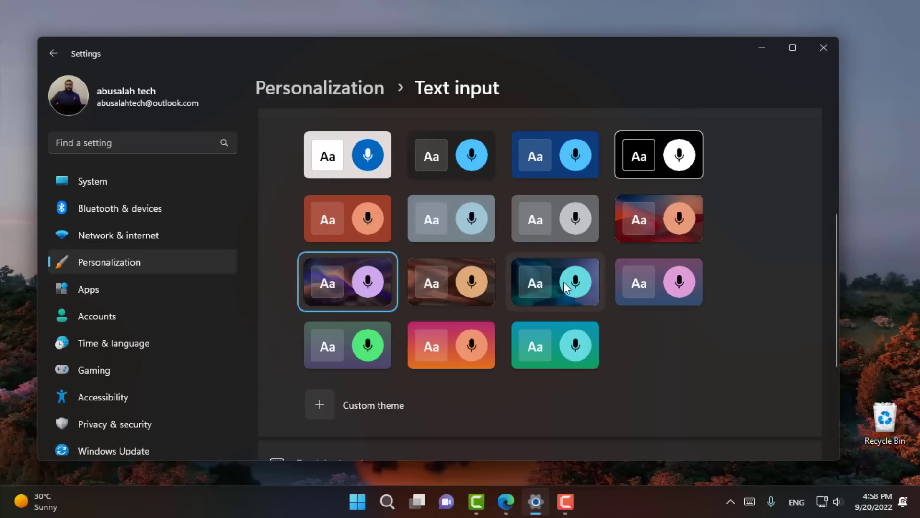
click(754, 52)
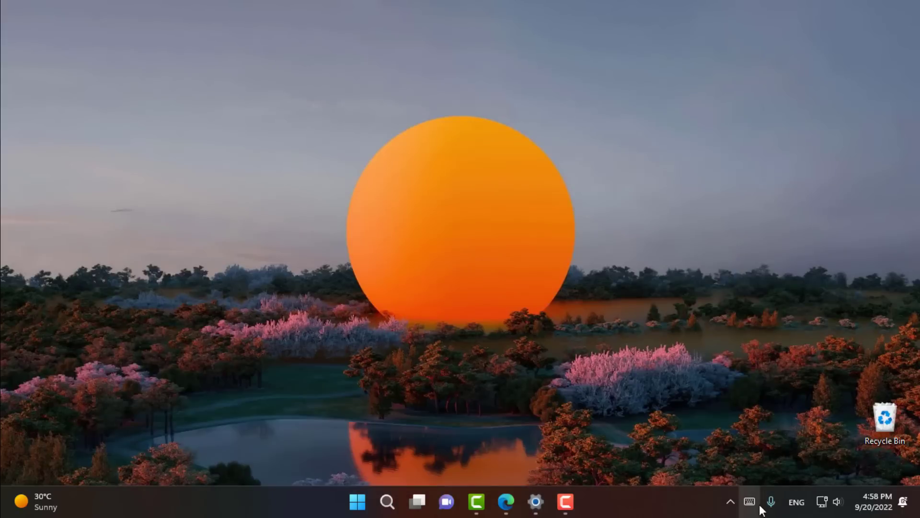
View the themed touch keyboard and close it, and open the emoji panel, moving it to the middle of the desktop
key(super+ctrl+o)
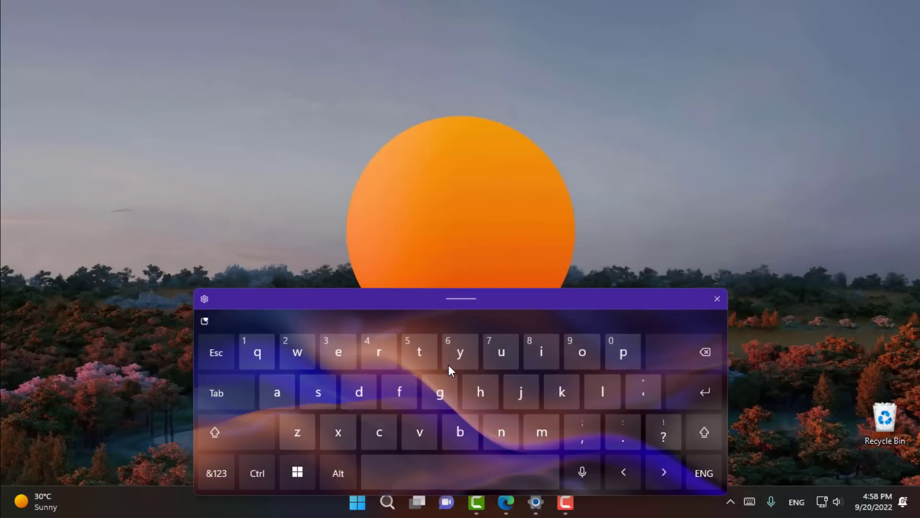
click(718, 299)
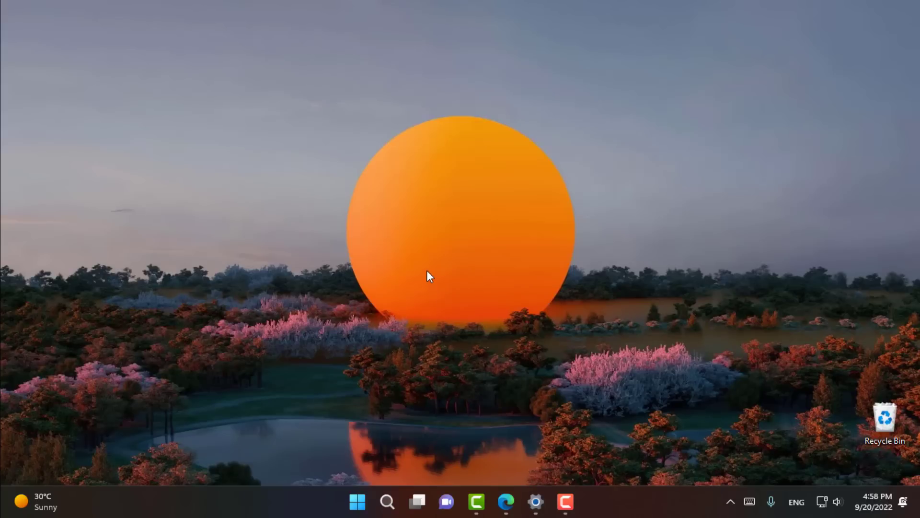
key(super+period)
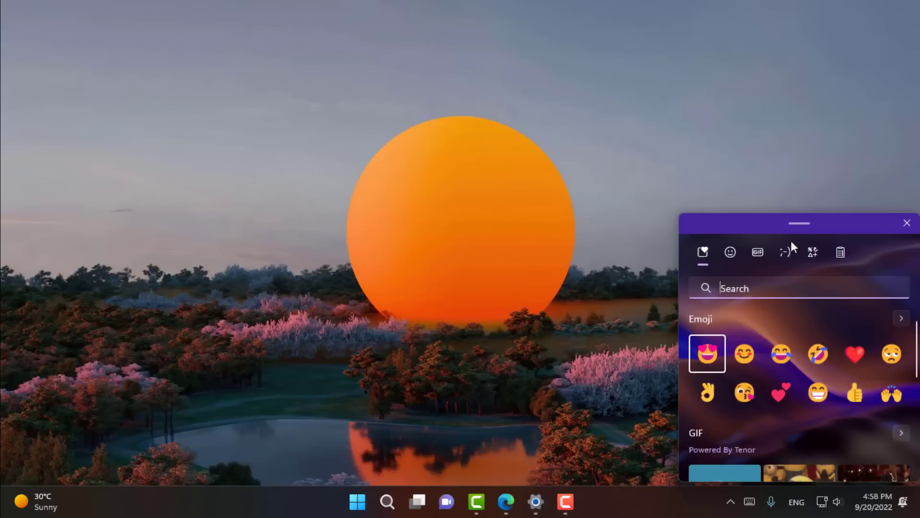
drag(816, 227, 406, 165)
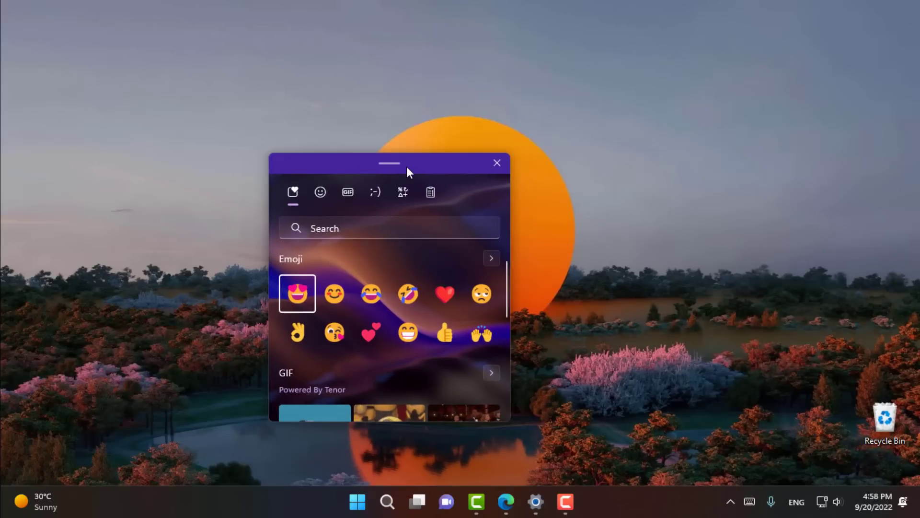
View the themed voice typing bar in front of the sun, and check the clipboard history panel before closing it
key(super+h)
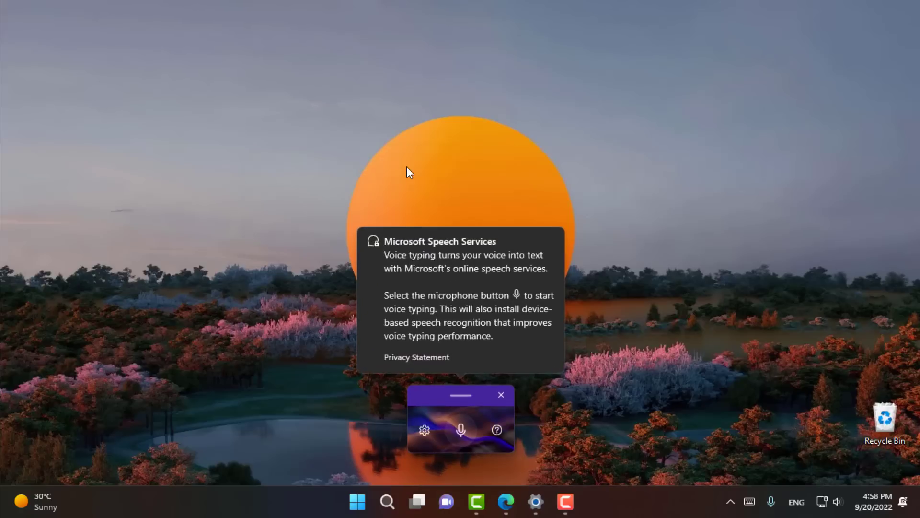
drag(460, 400, 509, 217)
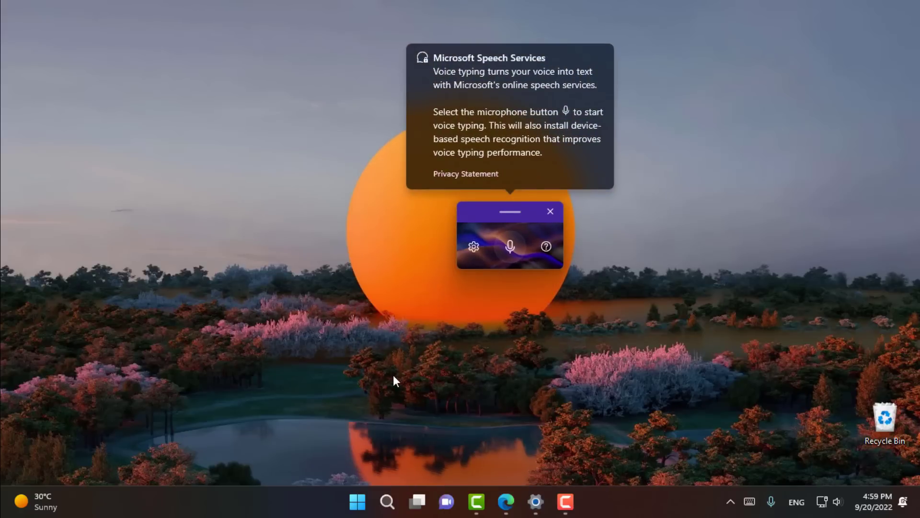
key(super+v)
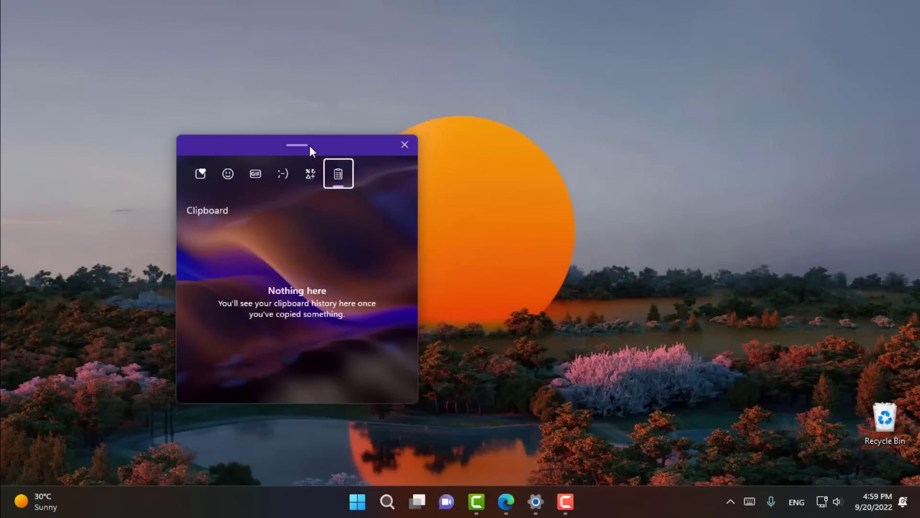
click(406, 144)
Reopen the touch keyboard and move it up over the sun in the wallpaper
click(749, 501)
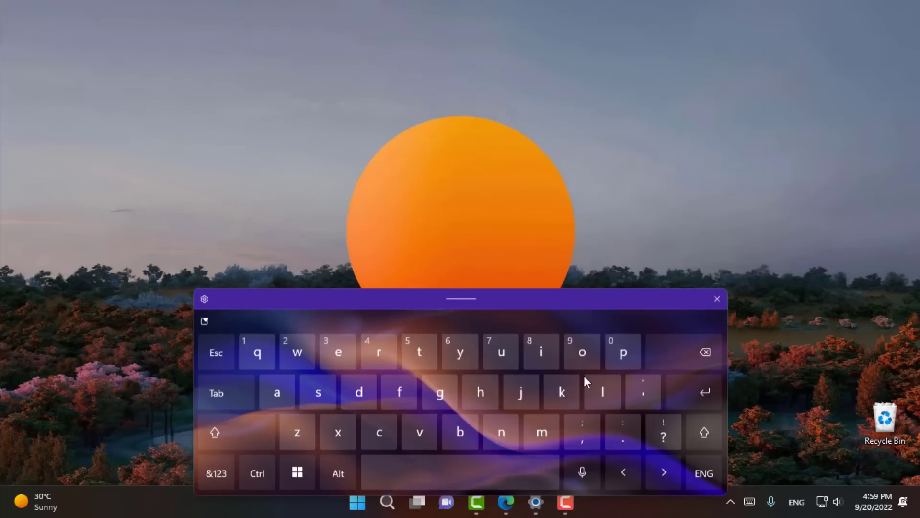
drag(456, 302, 467, 130)
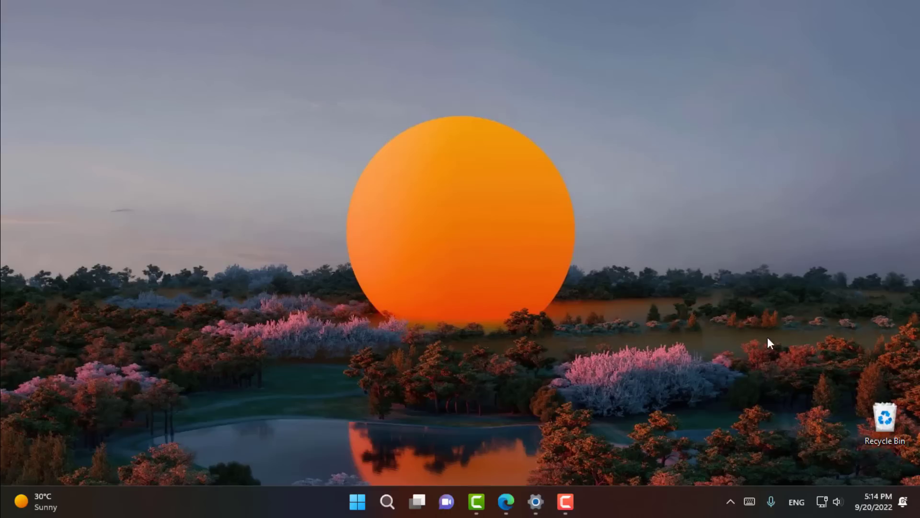
Turn on Live captions in the Accessibility quick settings, and complete its setup by downloading the required files
click(822, 501)
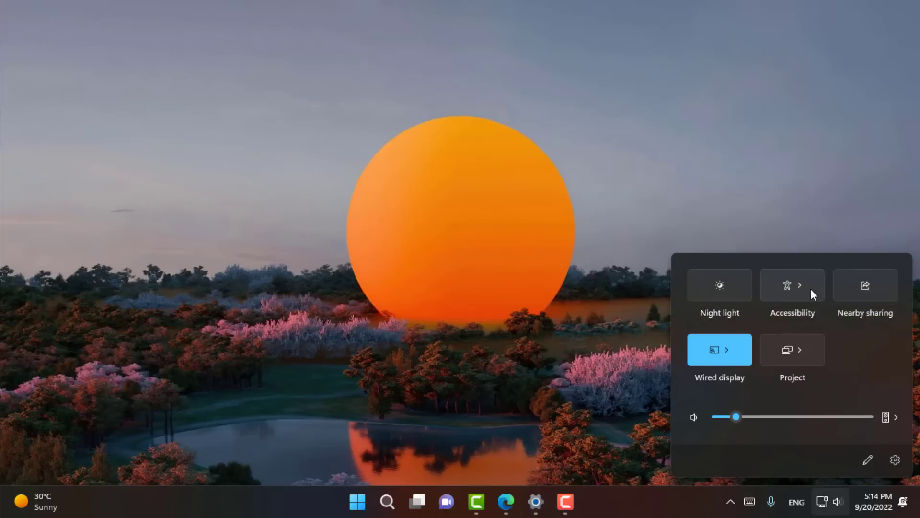
click(811, 291)
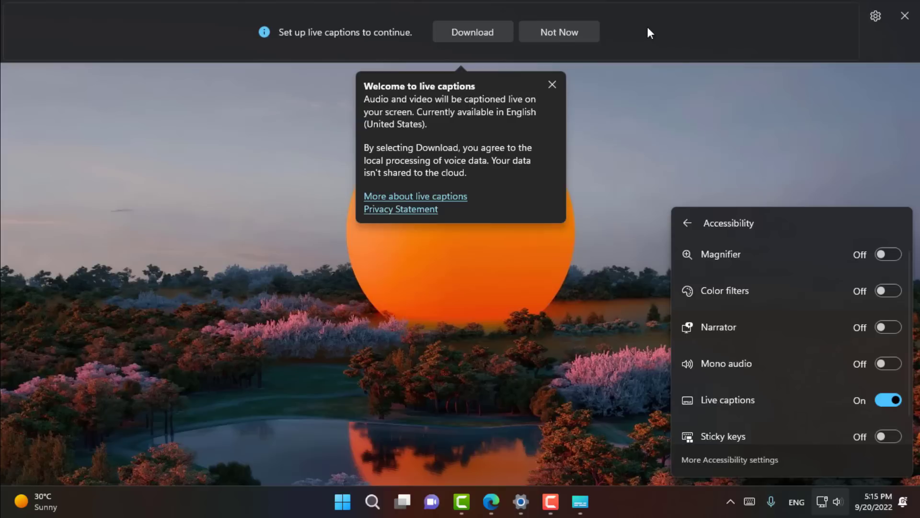
click(667, 47)
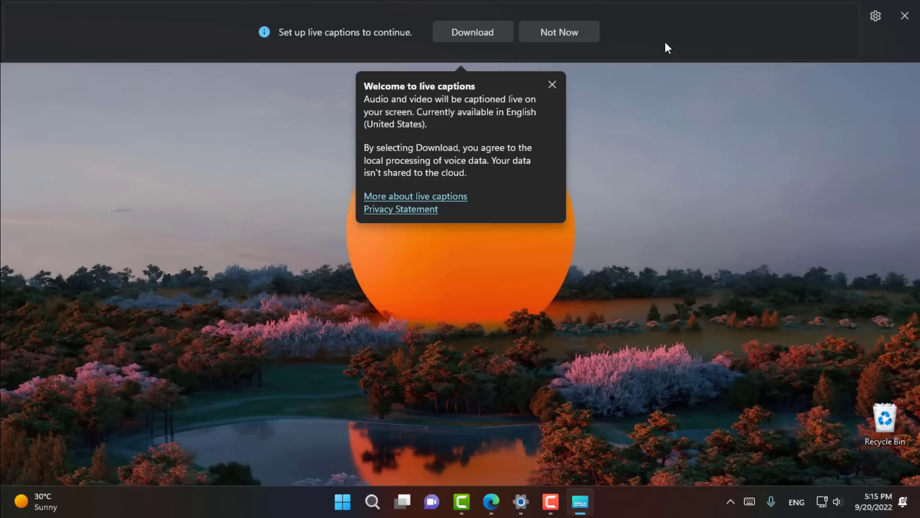
click(474, 26)
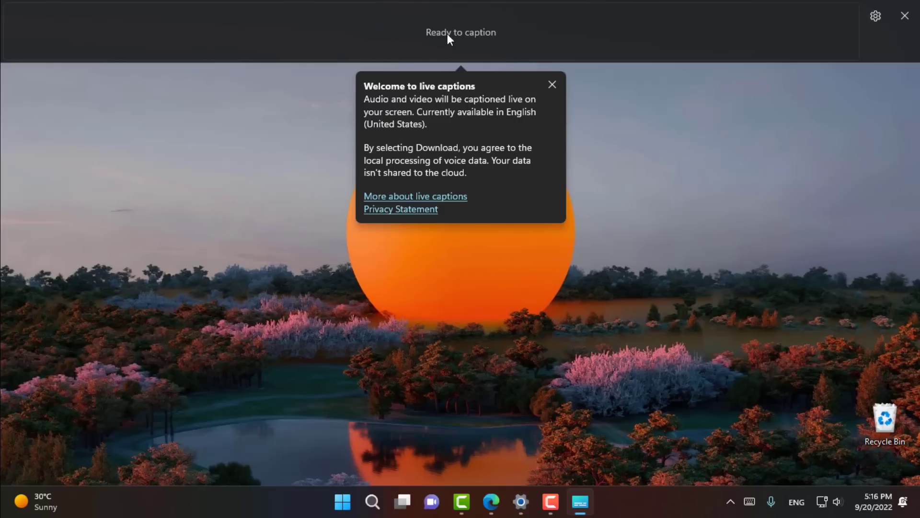
click(552, 85)
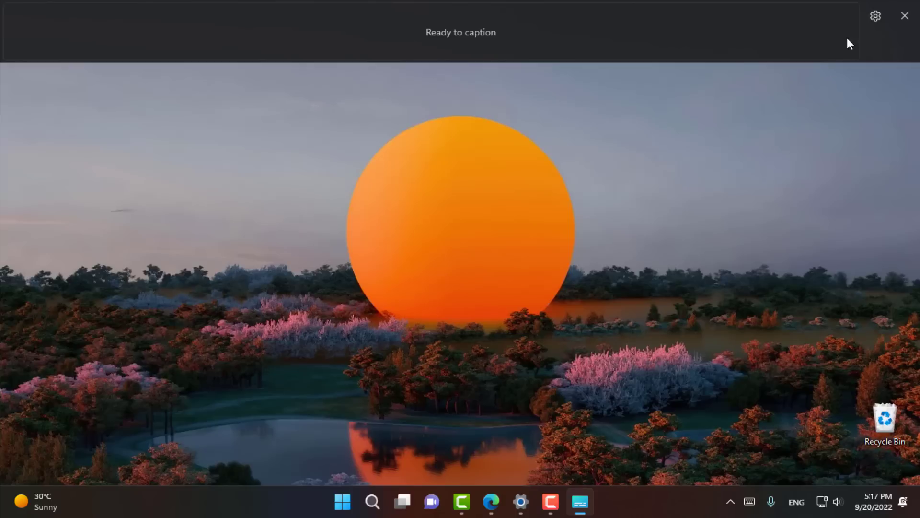
Set the live captions position to Bottom
click(874, 18)
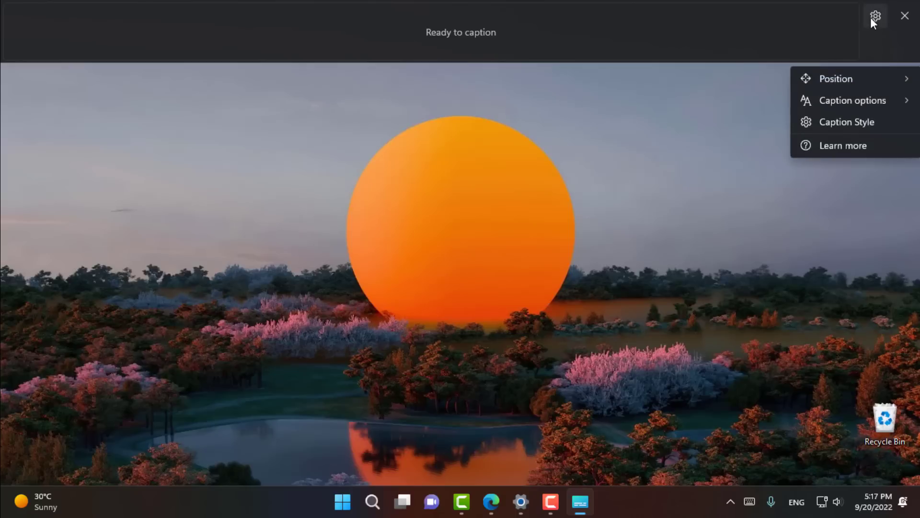
mouse_move(865, 90)
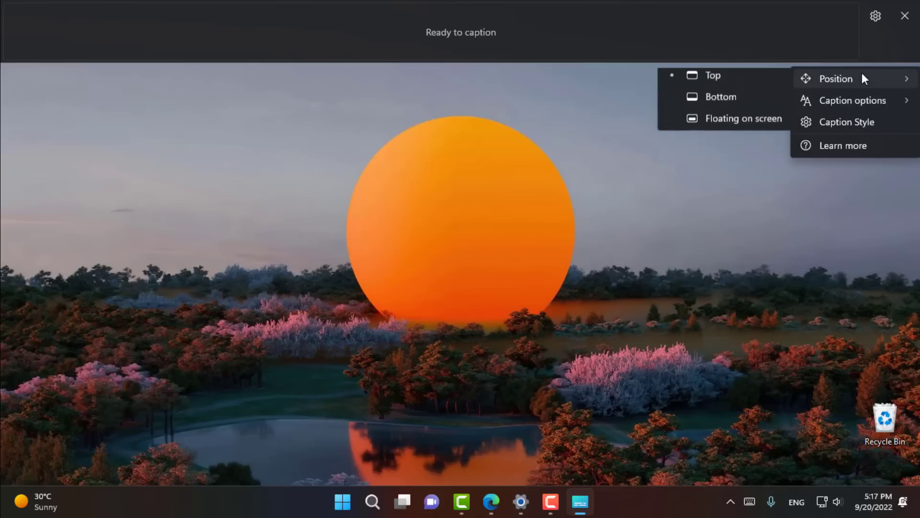
click(723, 101)
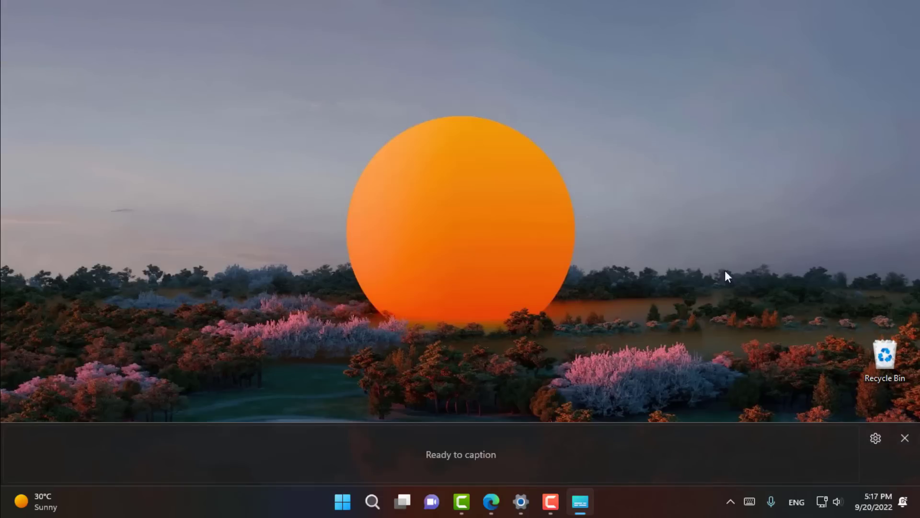
Set the live captions position to Floating on screen and move the caption window above the sun
click(873, 446)
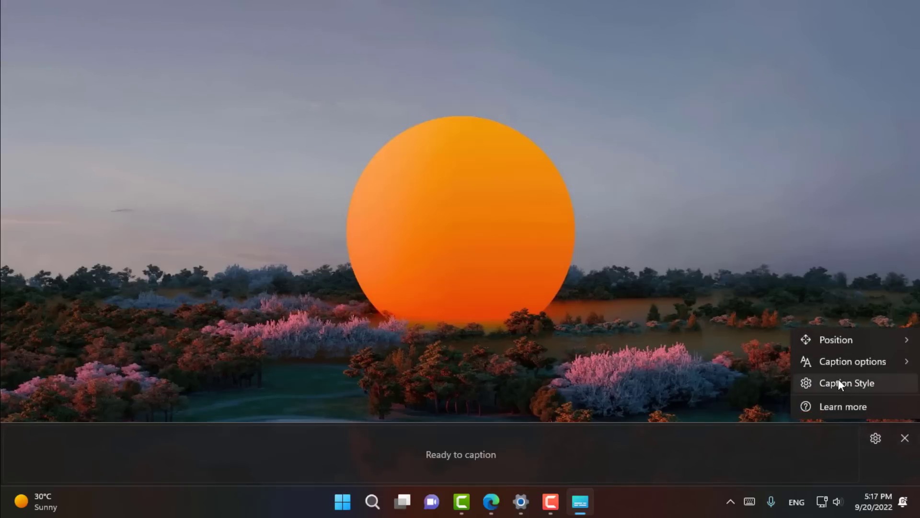
mouse_move(848, 337)
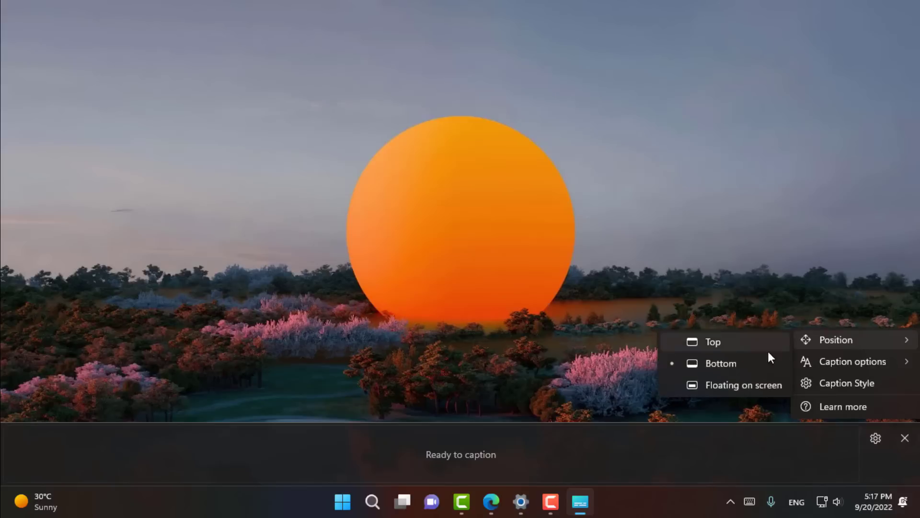
click(727, 378)
drag(664, 277, 610, 119)
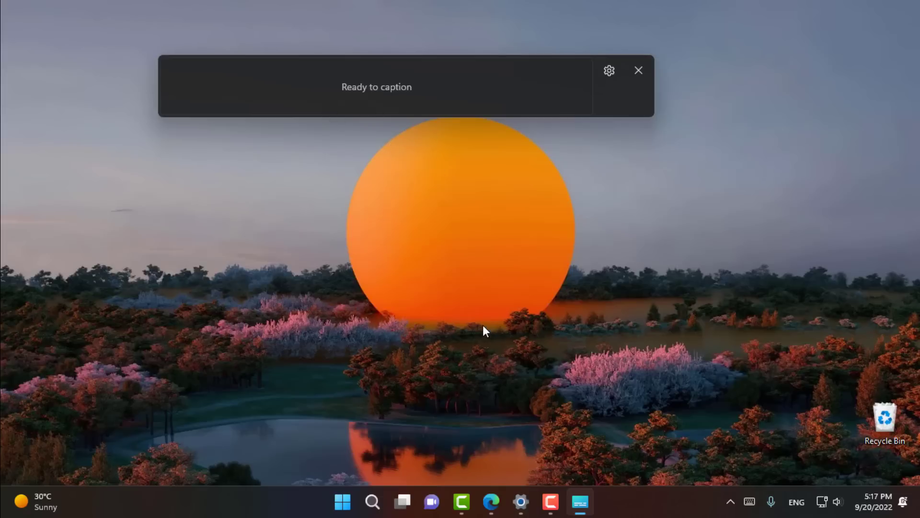
Switch to Microsoft Edge, play the paused YouTube video about tagging hammerhead sharks, and minimize the browser
mouse_move(489, 498)
click(563, 429)
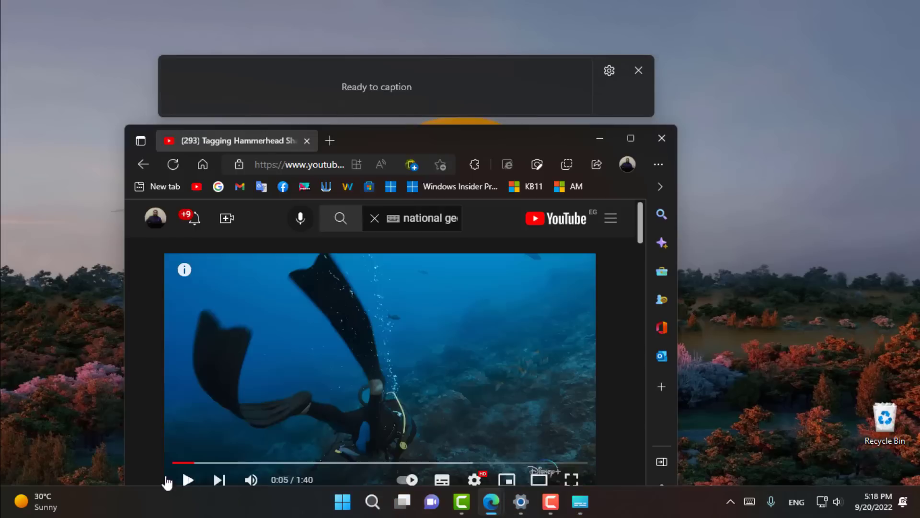
click(166, 479)
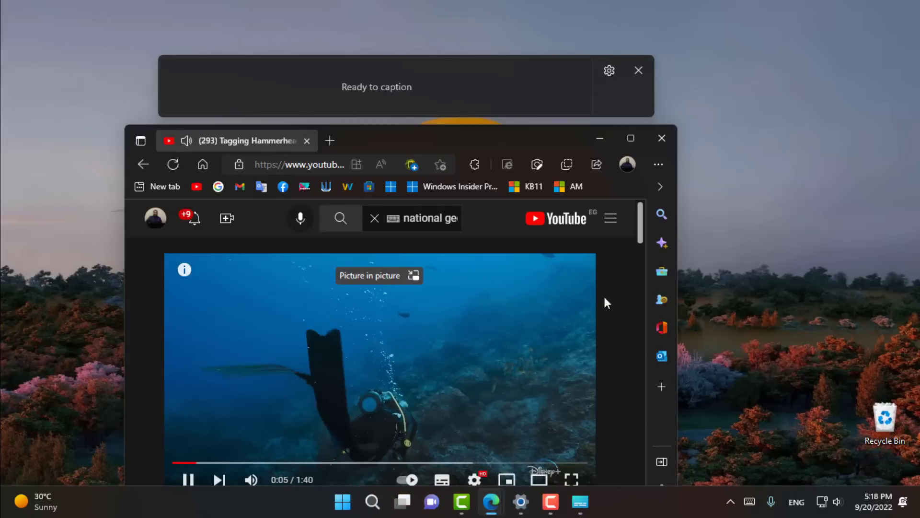
click(600, 138)
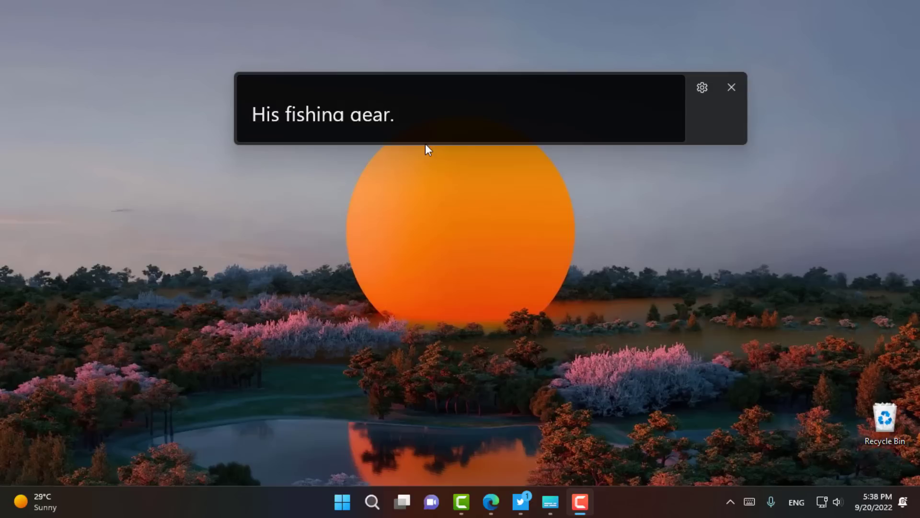
Stretch the live captions window to fit three lines of text and shrink it back to a single line
drag(425, 143, 408, 194)
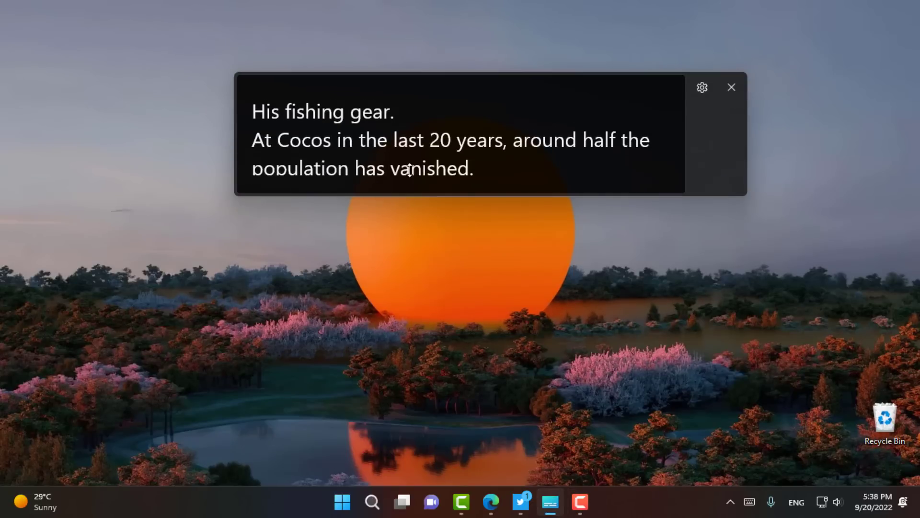
drag(410, 170, 354, 151)
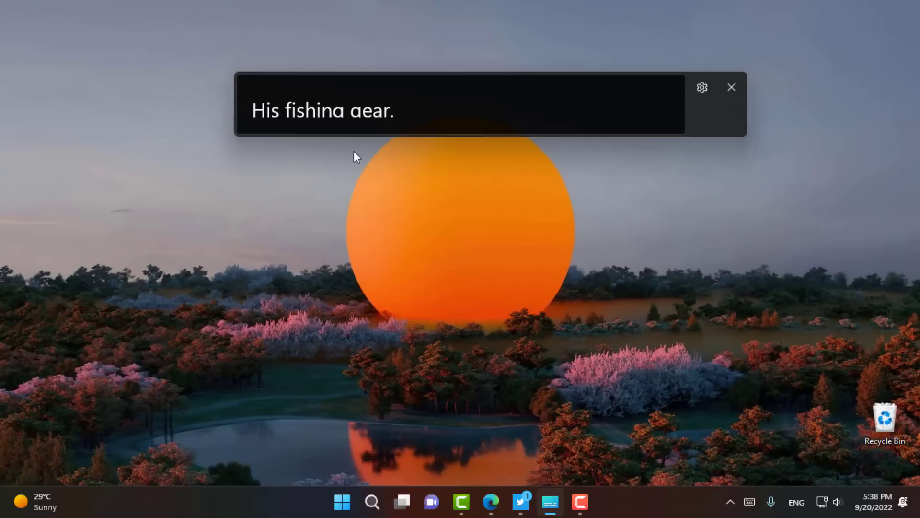
View the live captions' caption options, and open the Caption Style settings to look over the Captions page
click(702, 86)
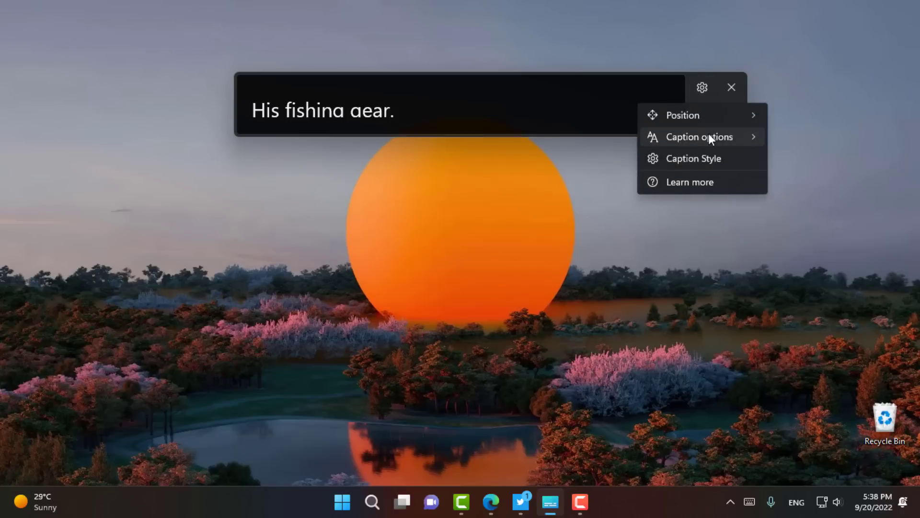
mouse_move(709, 135)
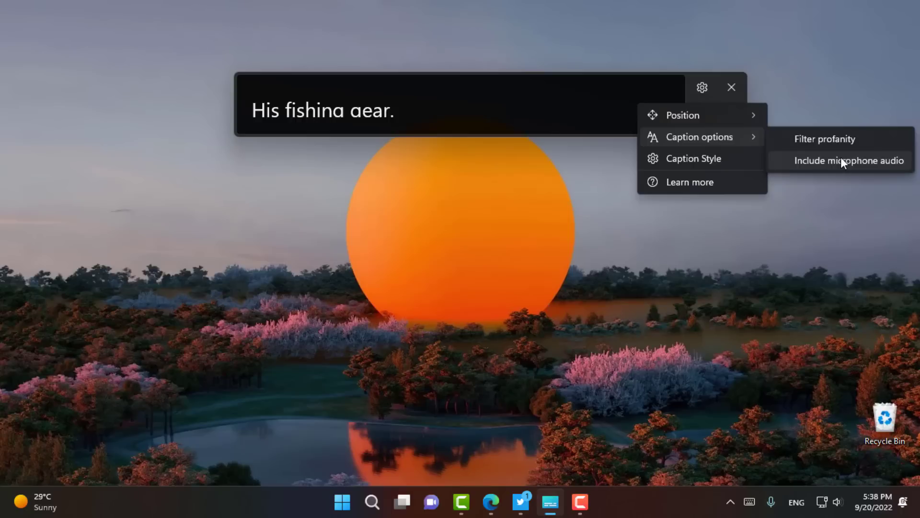
click(699, 159)
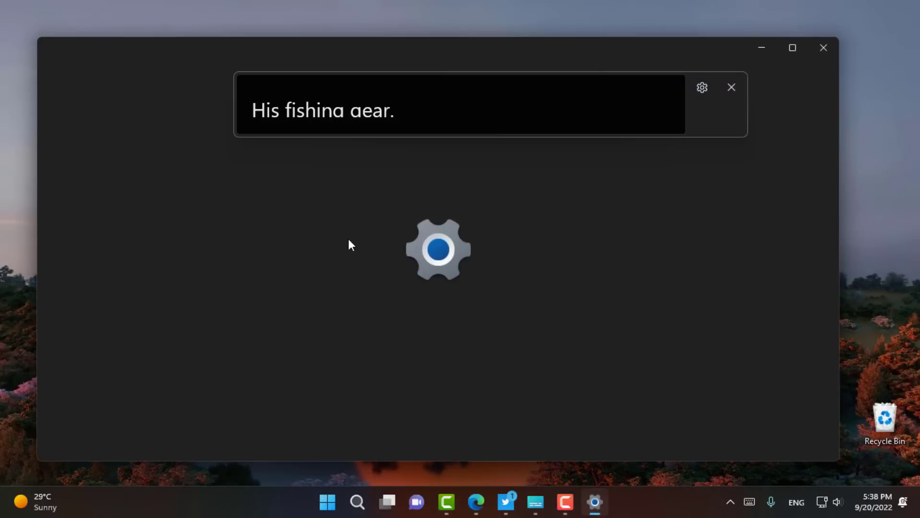
scroll(487, 354, down, 2)
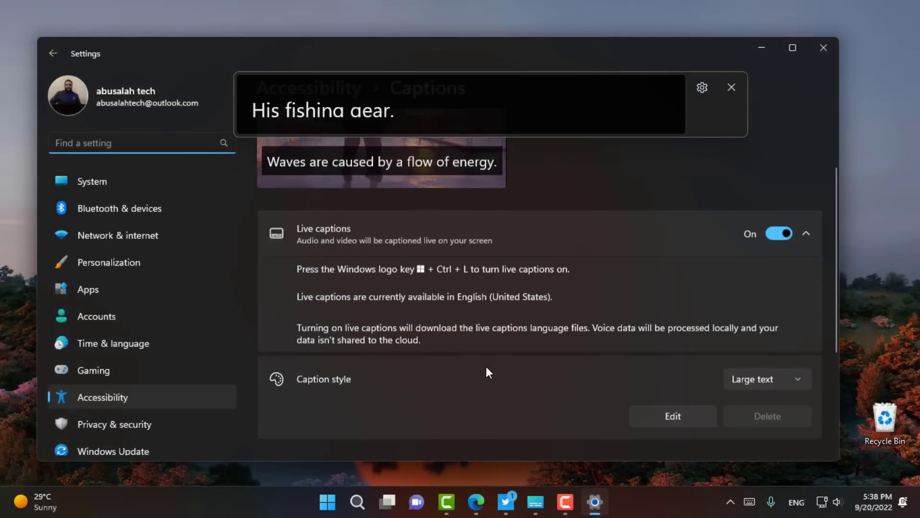
scroll(409, 286, down, 2)
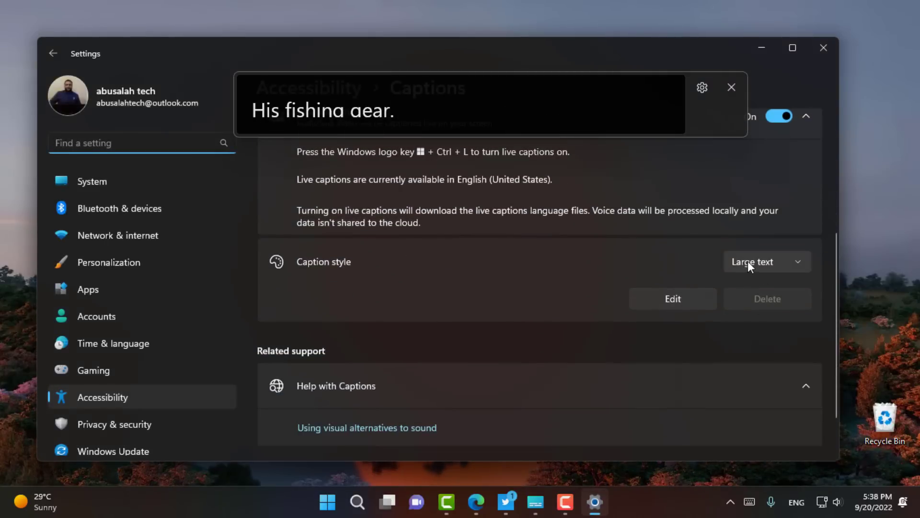
scroll(650, 357, up, 2)
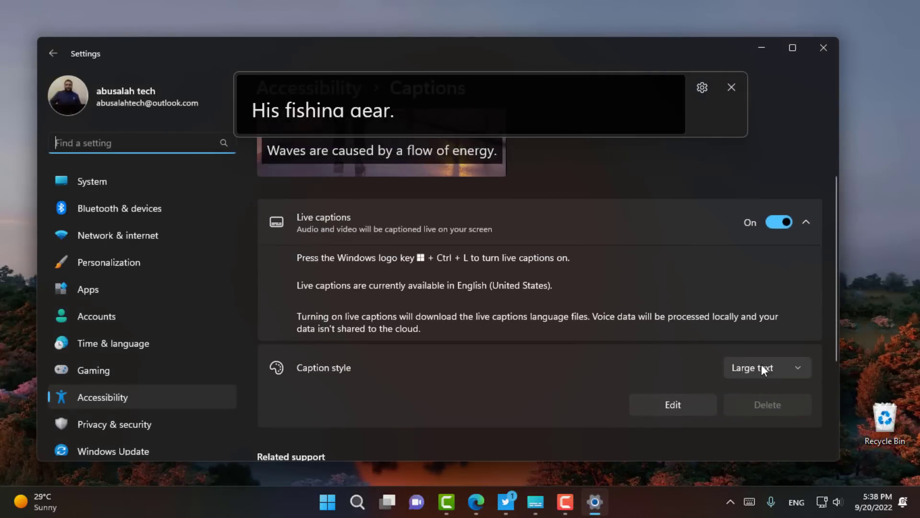
scroll(582, 381, up, 1)
Try the Small caps caption style and return the caption style to Large text
click(750, 423)
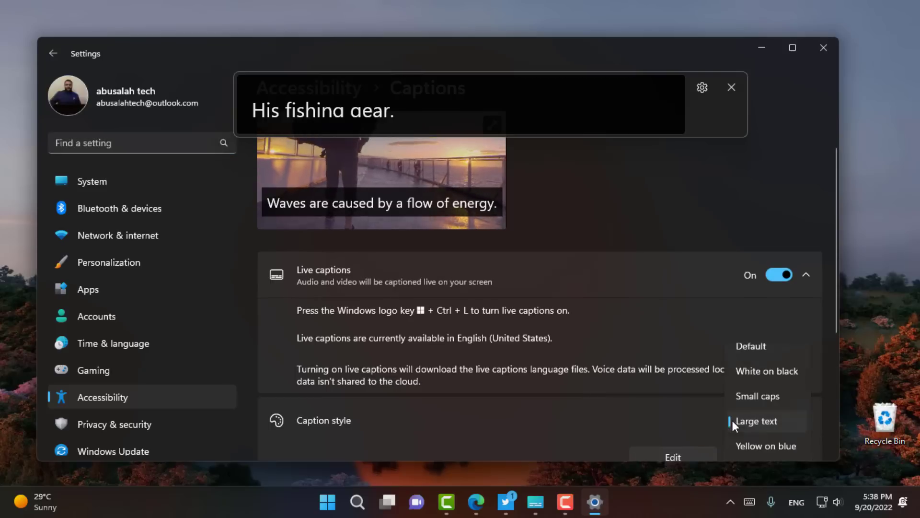
click(767, 397)
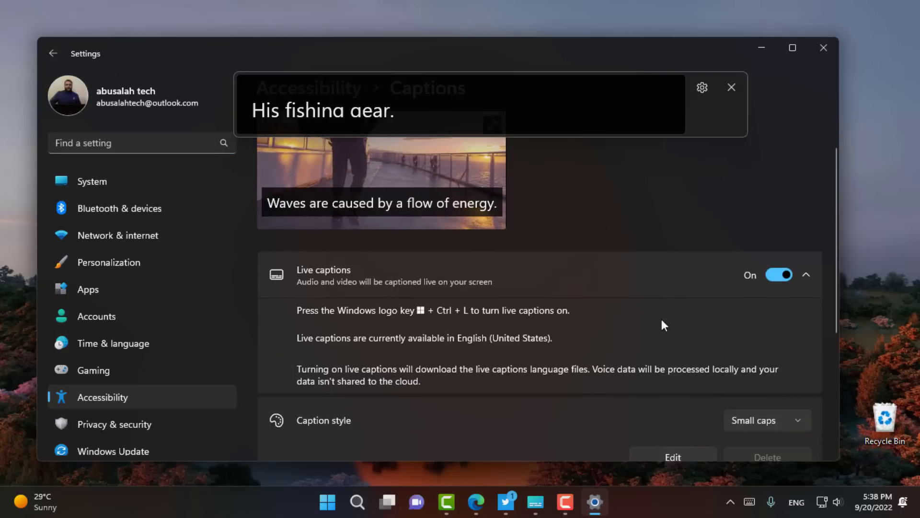
click(753, 417)
click(758, 392)
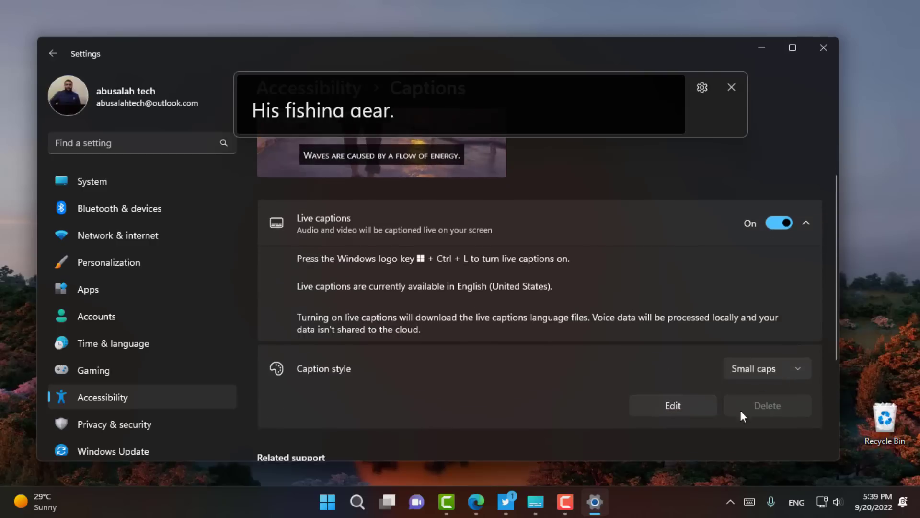
click(766, 368)
click(764, 392)
scroll(360, 253, up, 1)
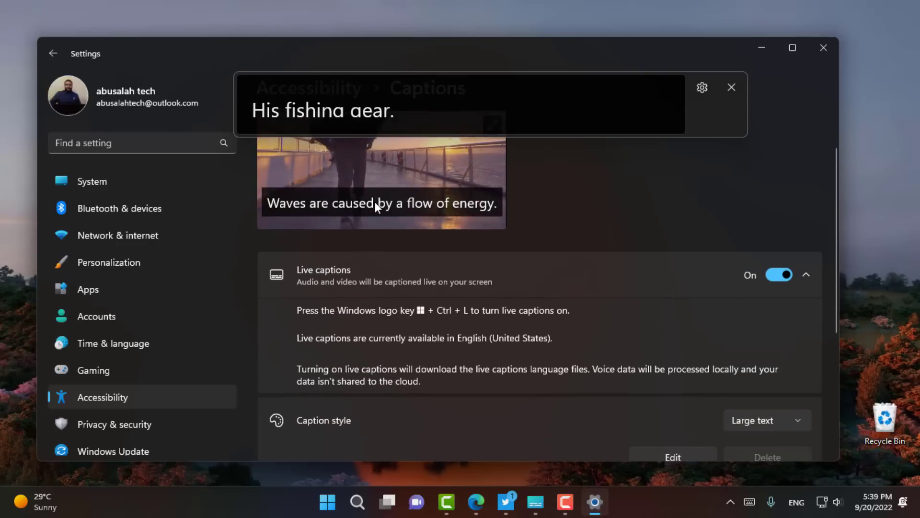
Close the Settings window and live captions, and open the Accessibility quick settings
click(823, 48)
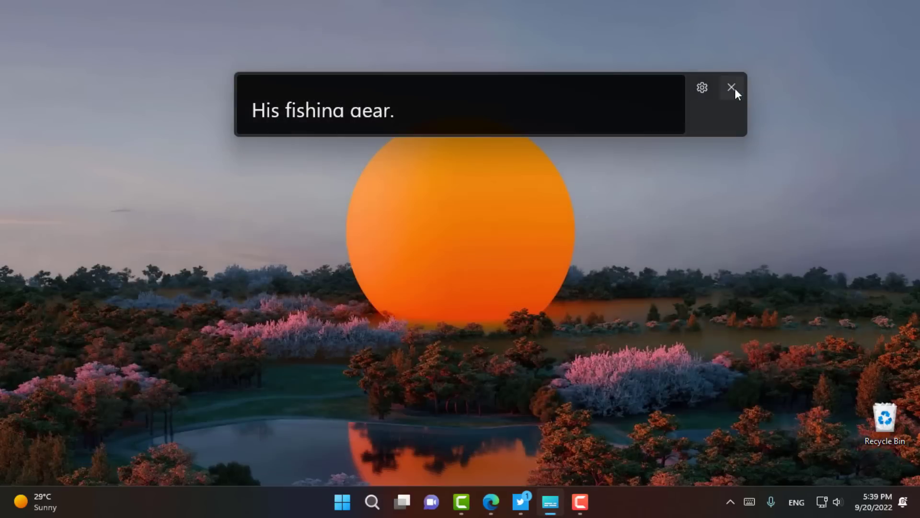
click(732, 89)
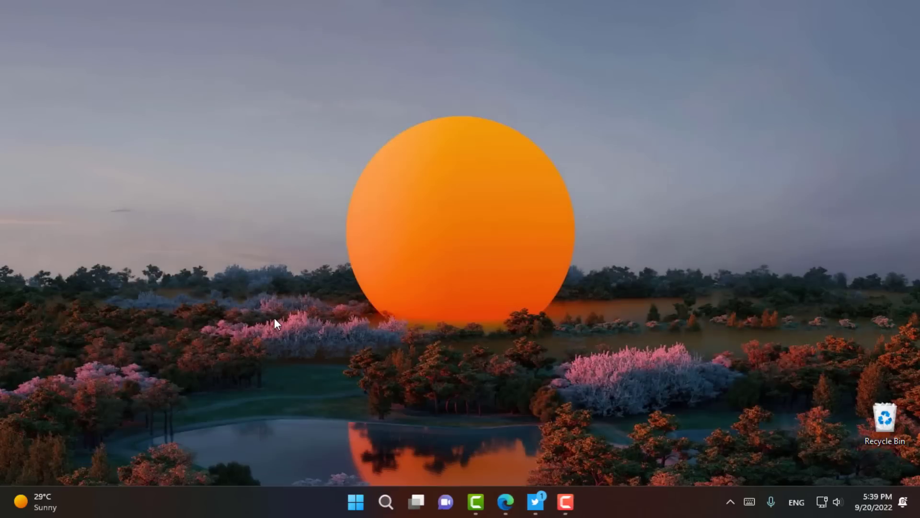
click(831, 501)
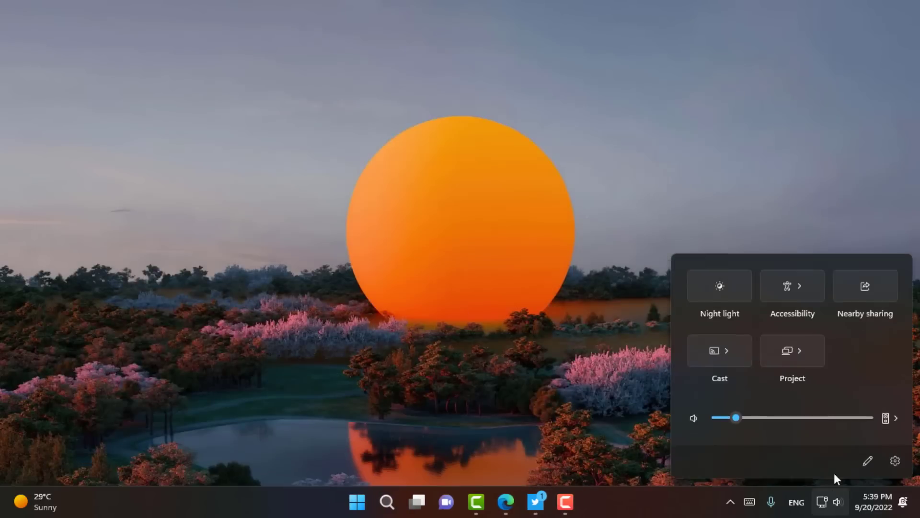
click(794, 283)
click(882, 400)
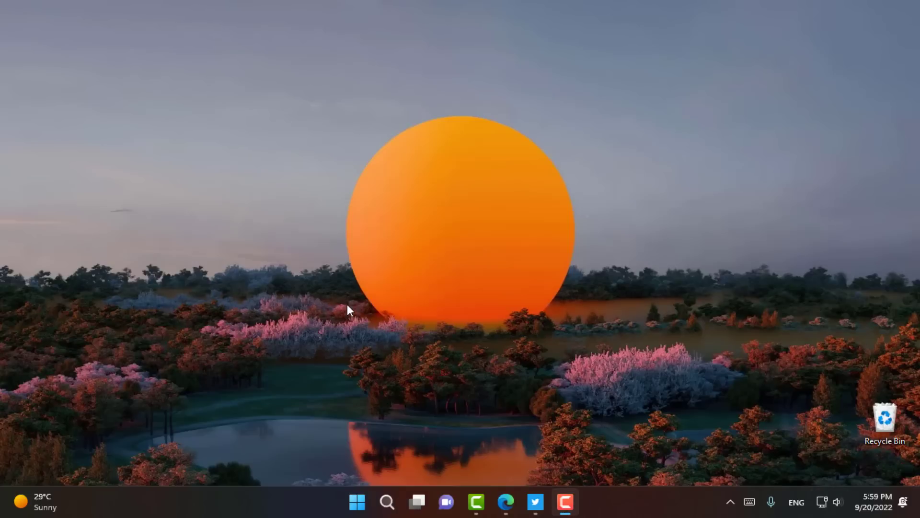
Set the desktop background to Windows spotlight in the Personalization settings and minimize Settings
right_click(349, 257)
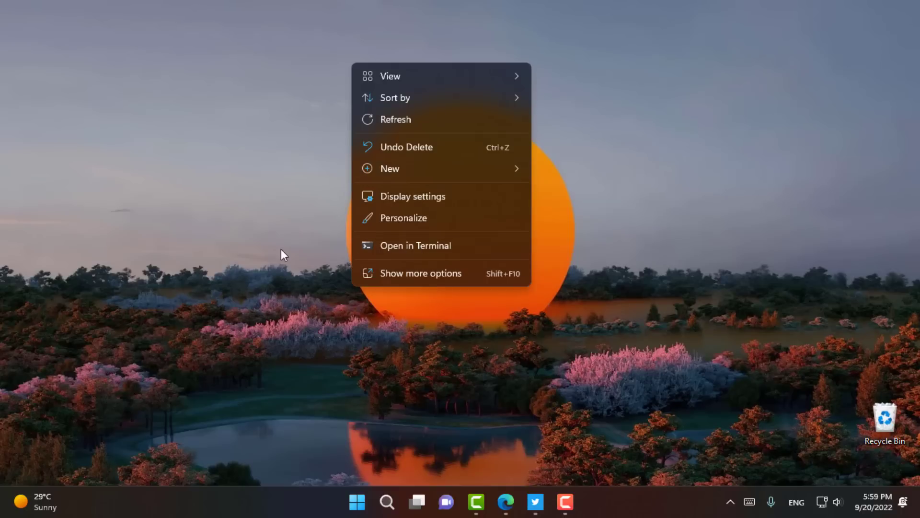
click(421, 221)
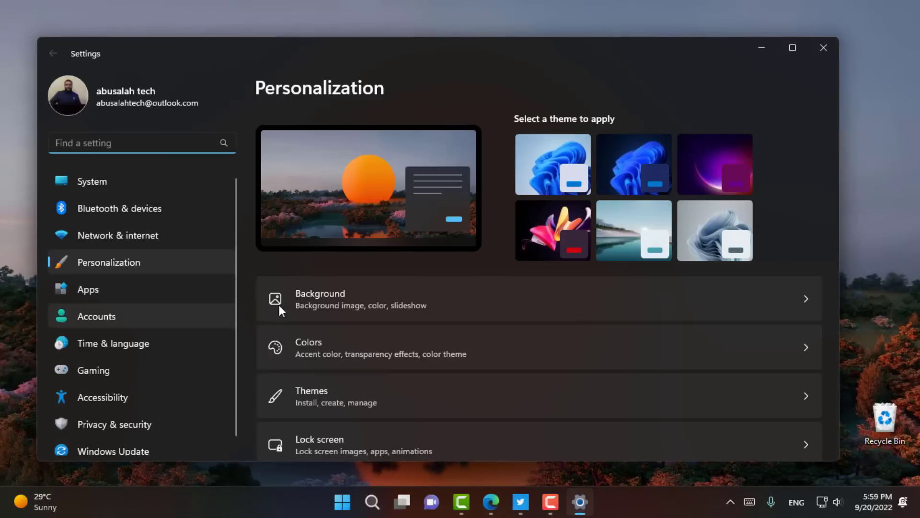
click(367, 305)
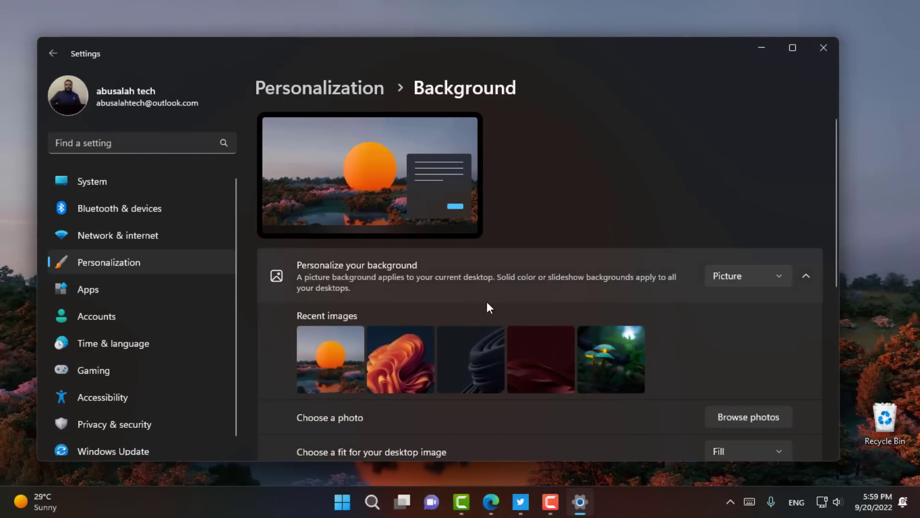
click(735, 277)
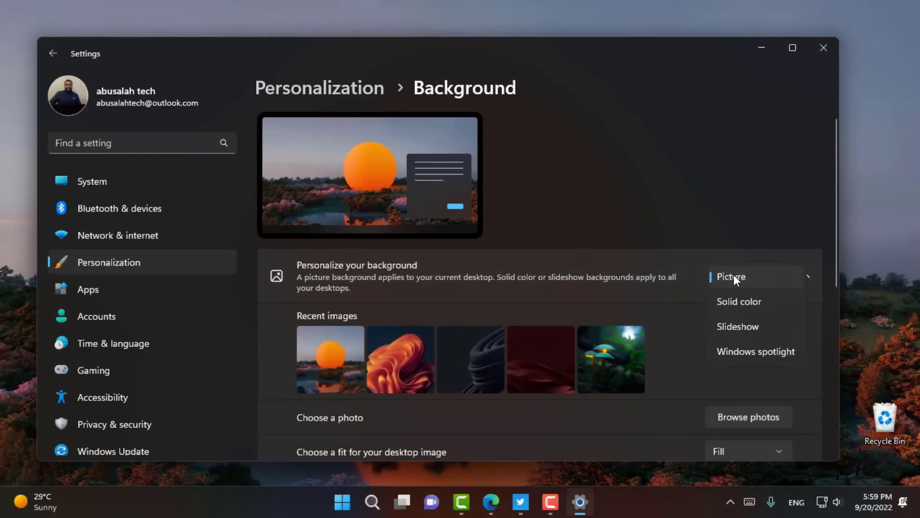
click(760, 359)
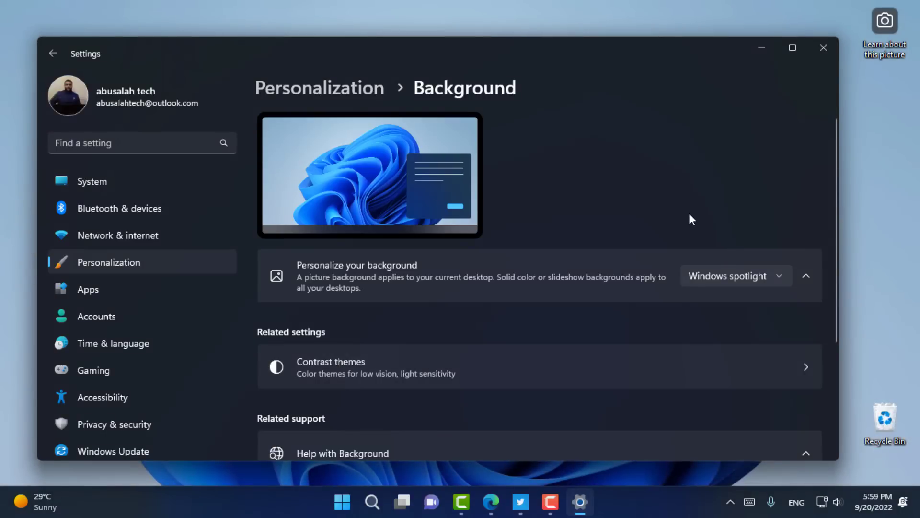
click(763, 44)
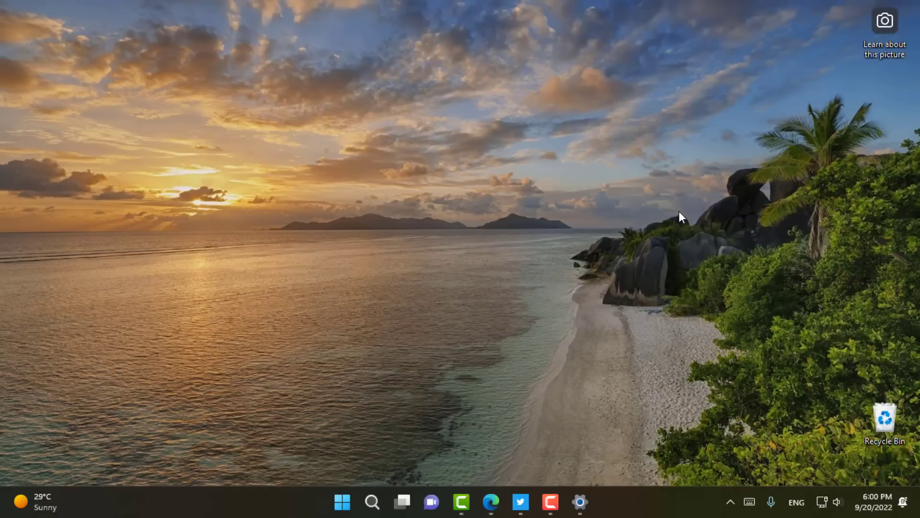
Switch the Windows spotlight desktop to the next picture twice, and mark the red hills picture as liked
right_click(895, 20)
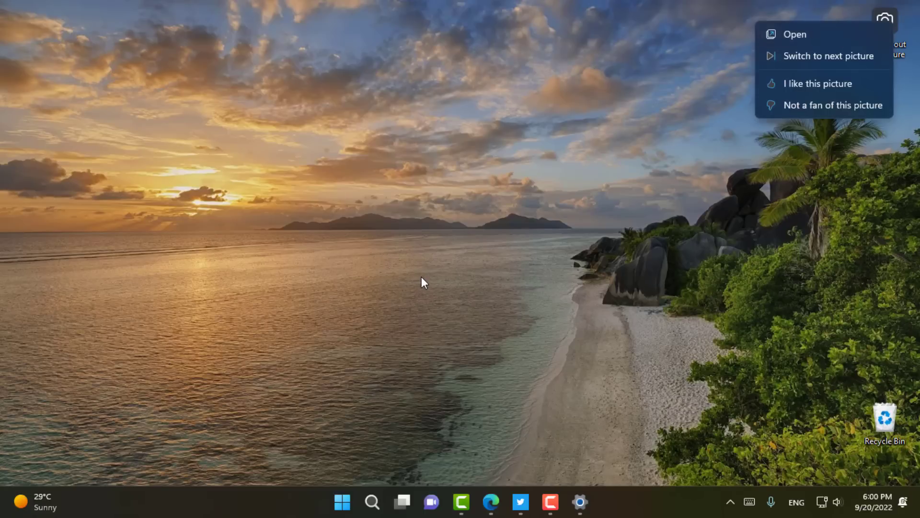
click(809, 59)
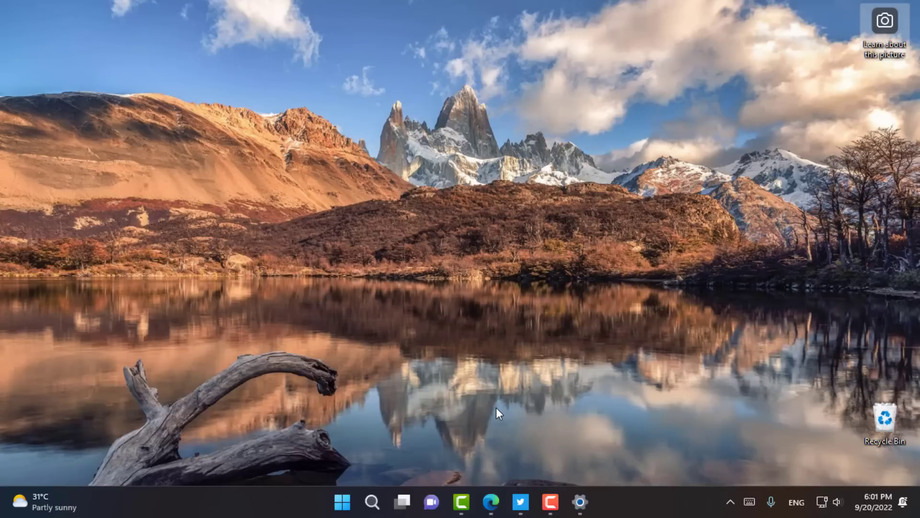
right_click(866, 44)
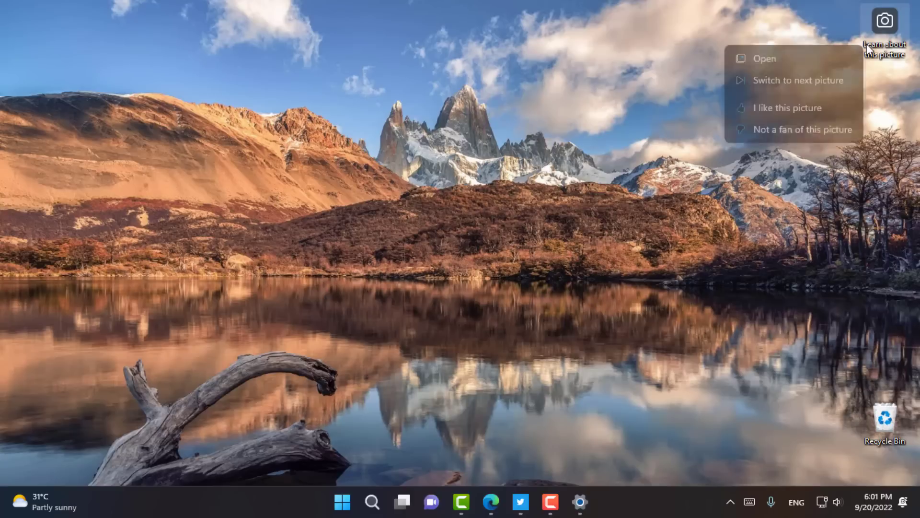
click(807, 89)
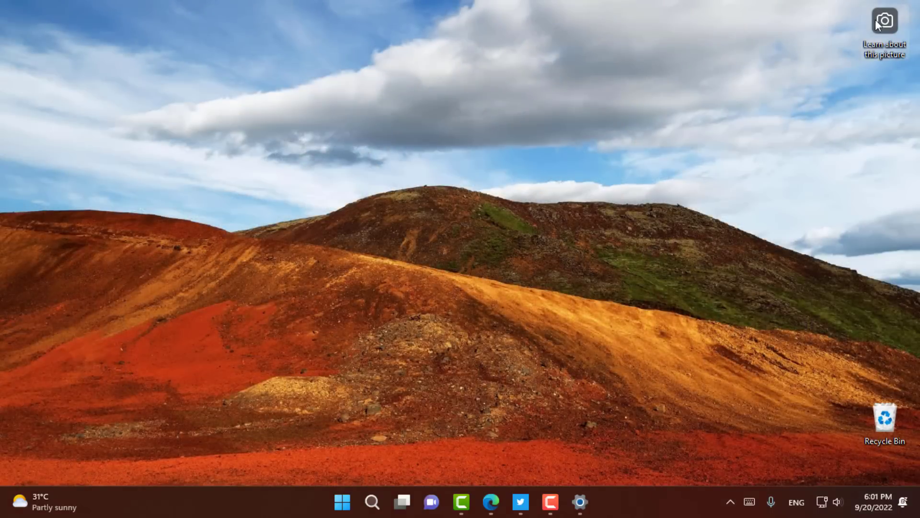
right_click(877, 21)
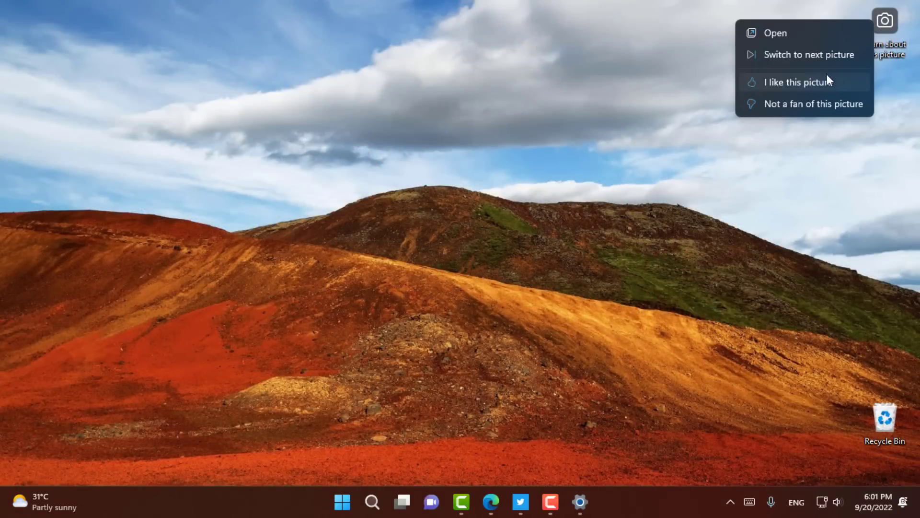
click(795, 84)
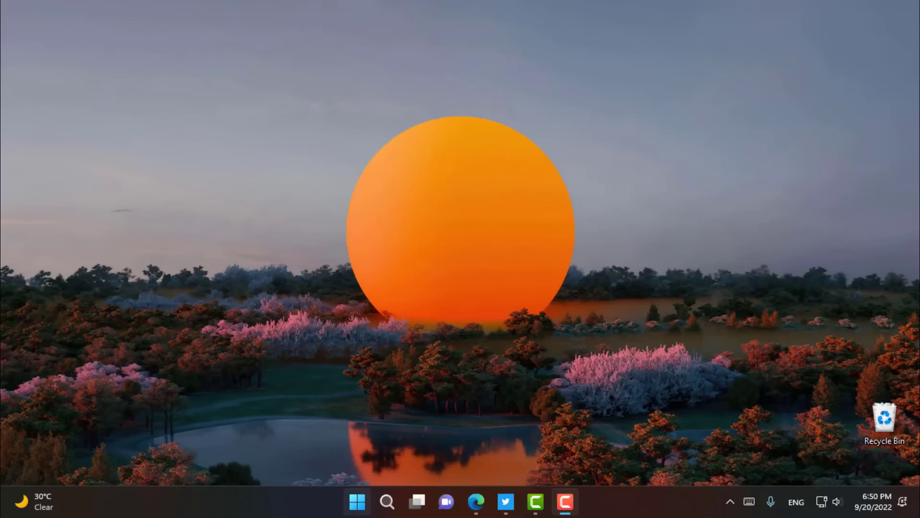
Open the Speech page of the Accessibility settings
click(353, 511)
click(599, 450)
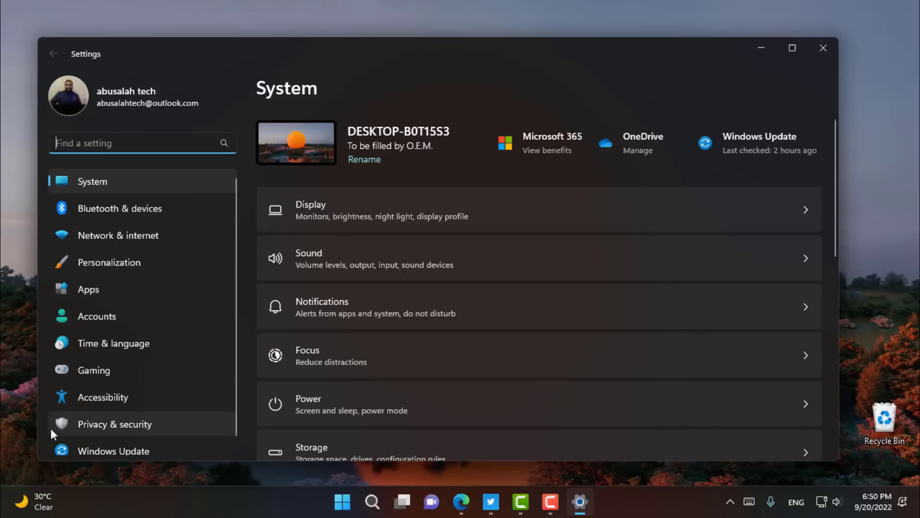
click(111, 397)
scroll(508, 268, down, 5)
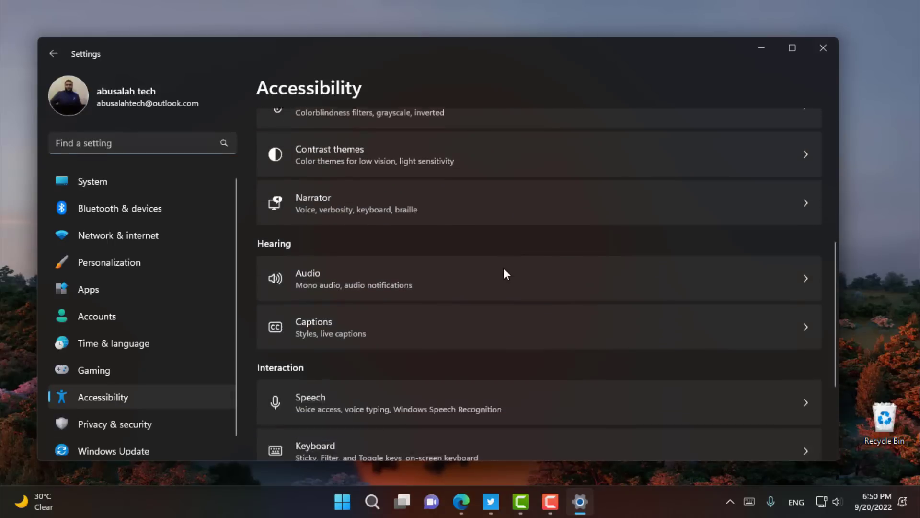
scroll(503, 269, down, 2)
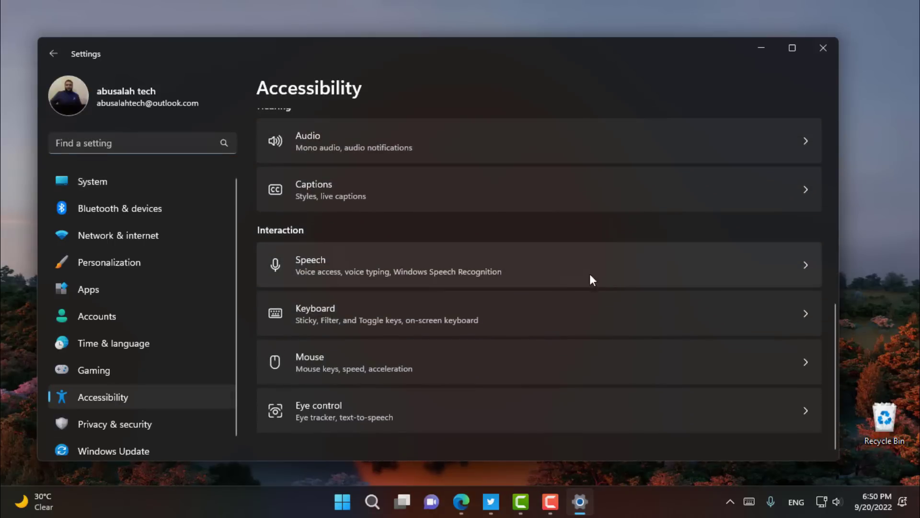
click(335, 272)
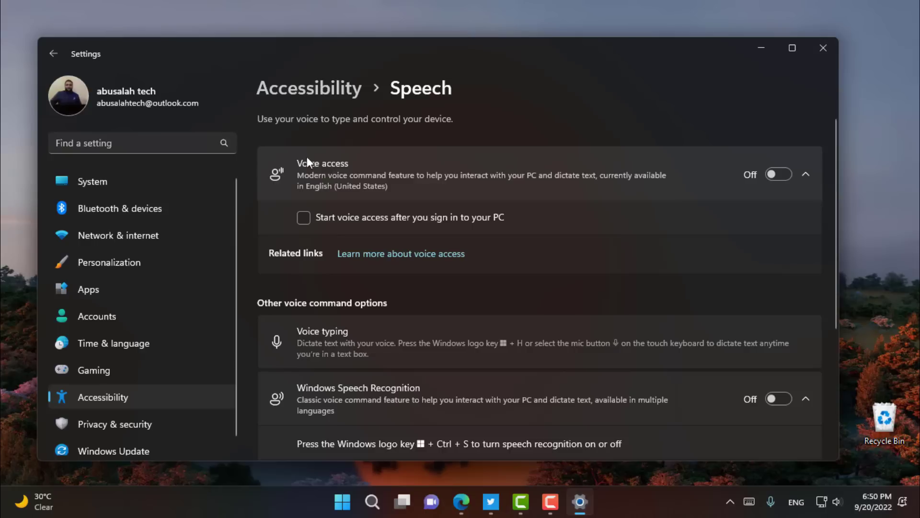
Turn on Voice access, minimize Settings and agree to the voice access setup terms
click(790, 174)
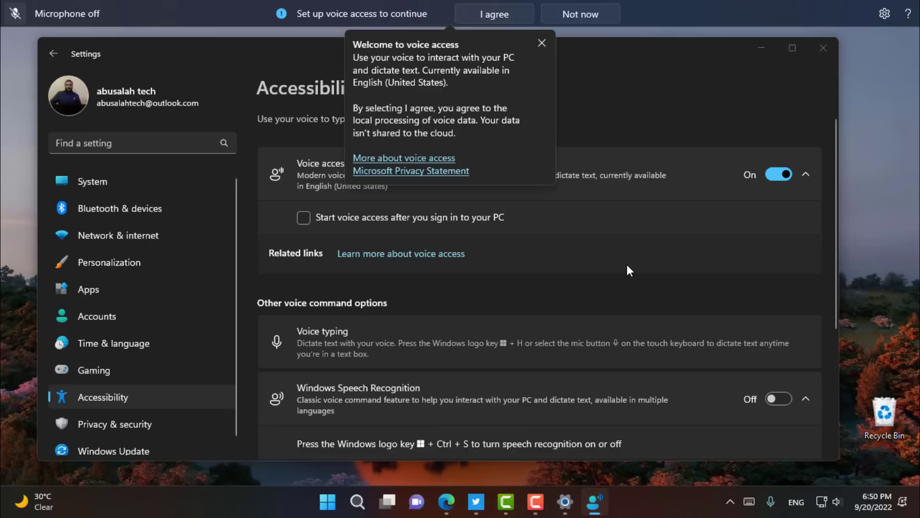
click(762, 48)
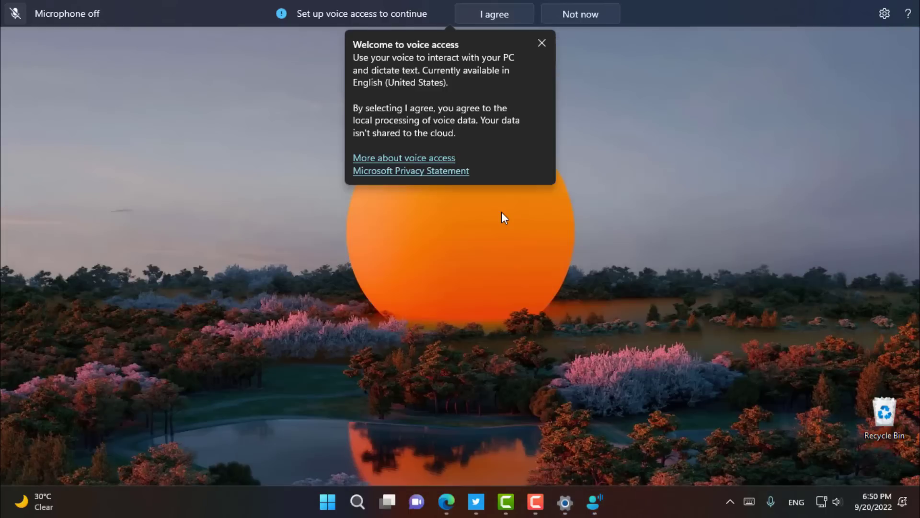
click(496, 14)
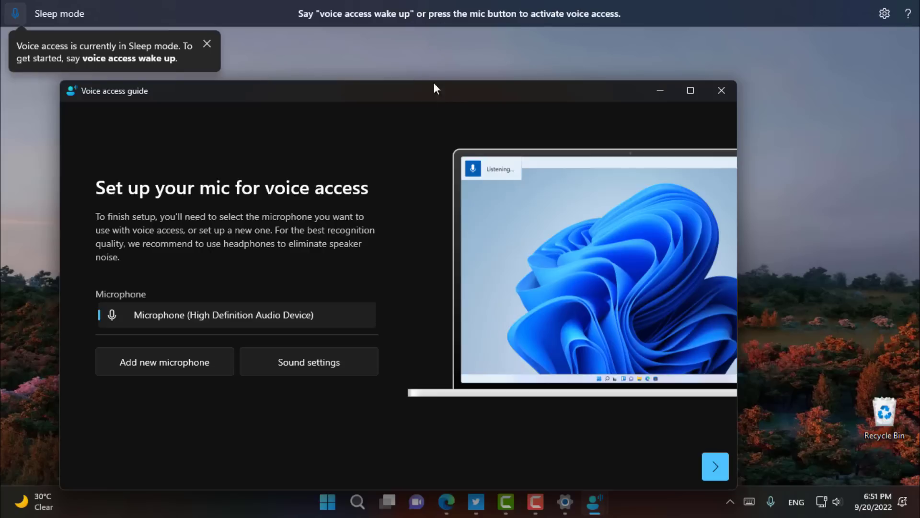
Finish the voice access setup with the High Definition Audio Device microphone, skip the guide and dismiss the sleep mode tip
drag(433, 83, 399, 37)
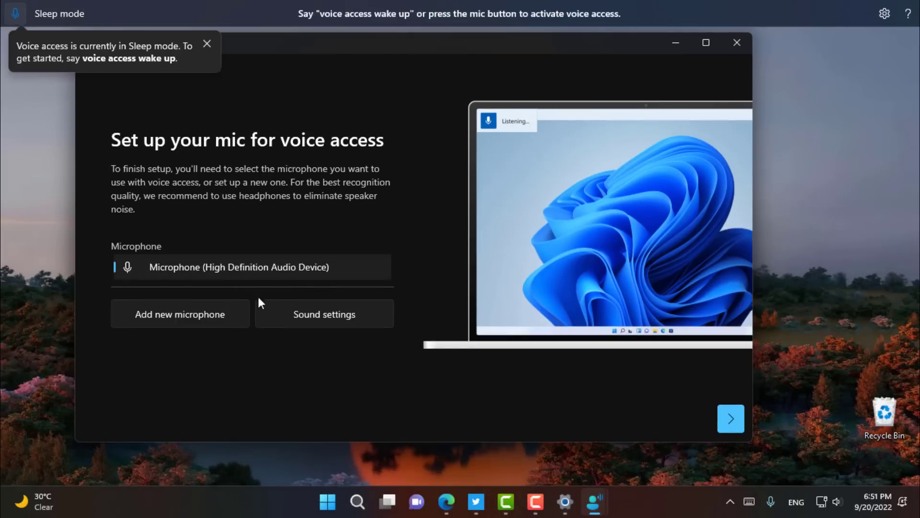
click(730, 419)
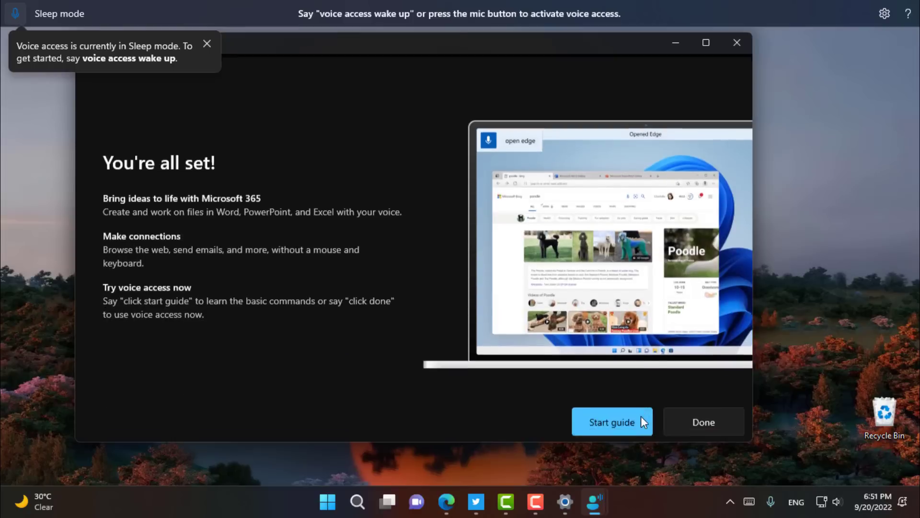
click(694, 419)
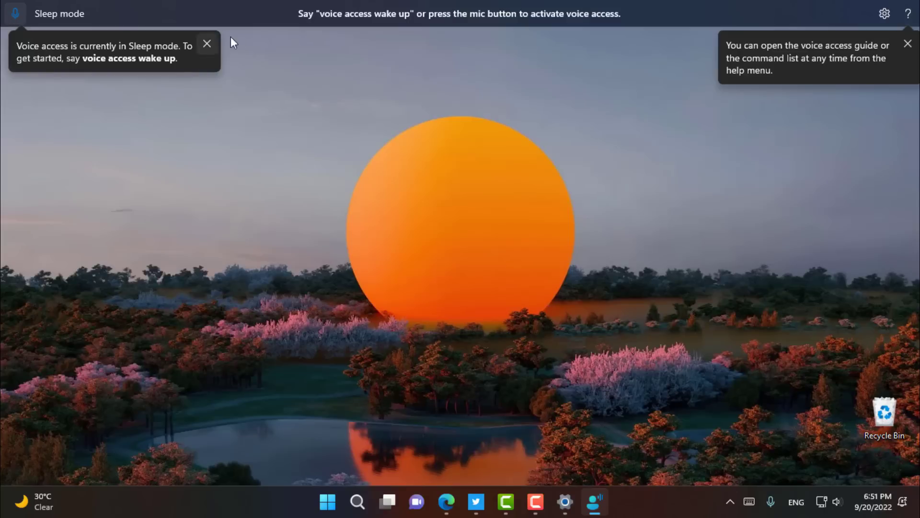
click(207, 44)
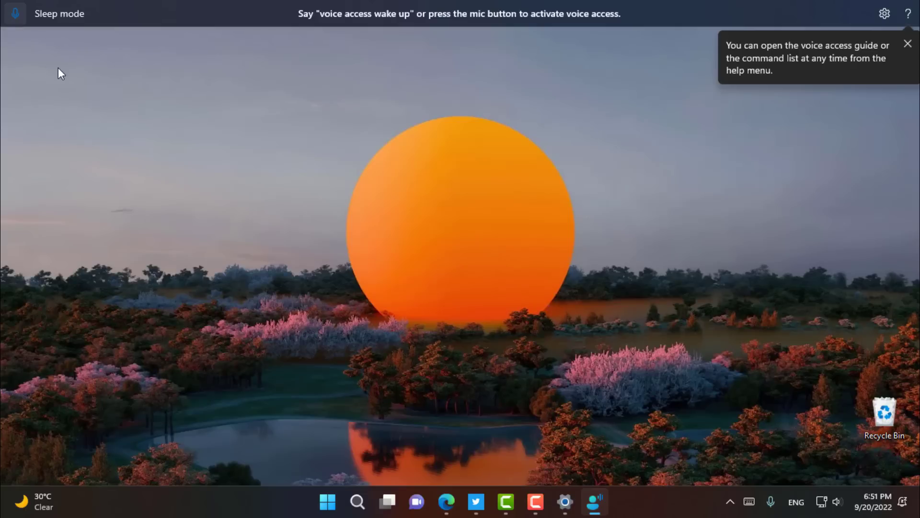
Wake voice access from sleep mode and switch to the Microsoft Edge window
click(15, 20)
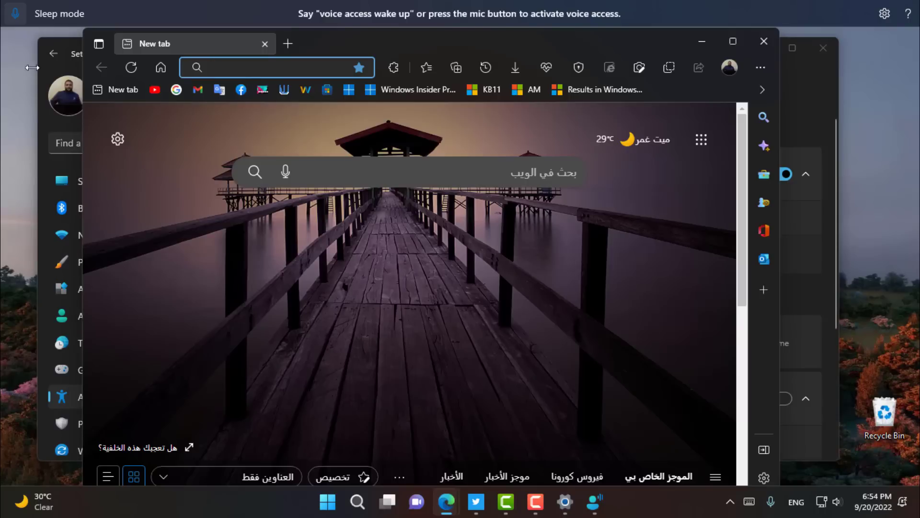
click(16, 14)
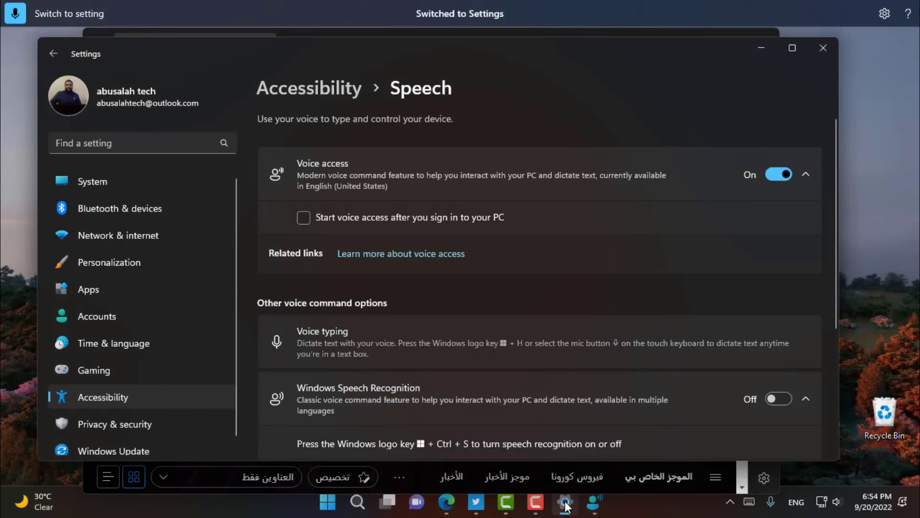
click(446, 503)
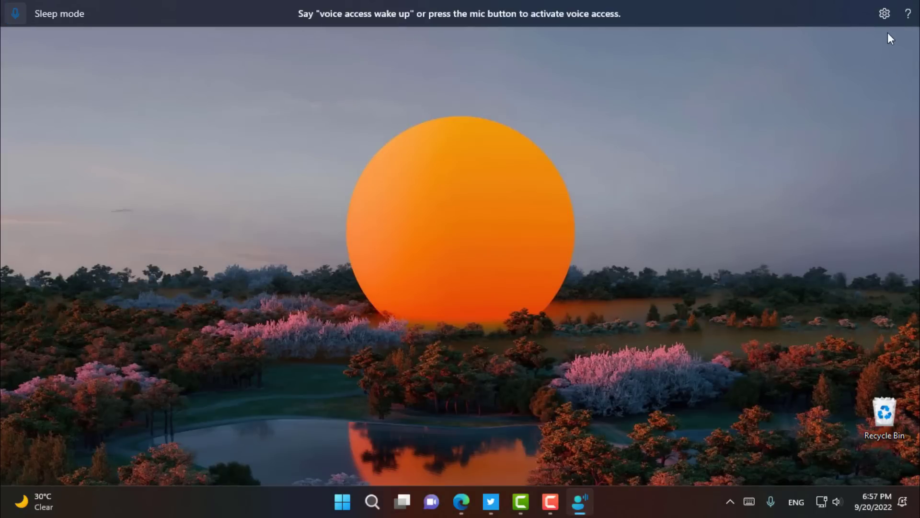
Review the default microphone and manage options choices of voice access, and turn voice access off
click(884, 14)
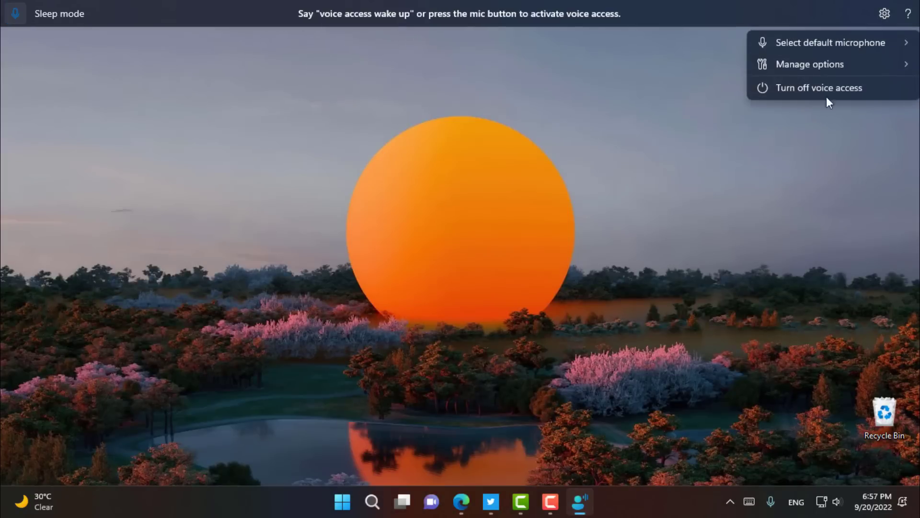
mouse_move(820, 45)
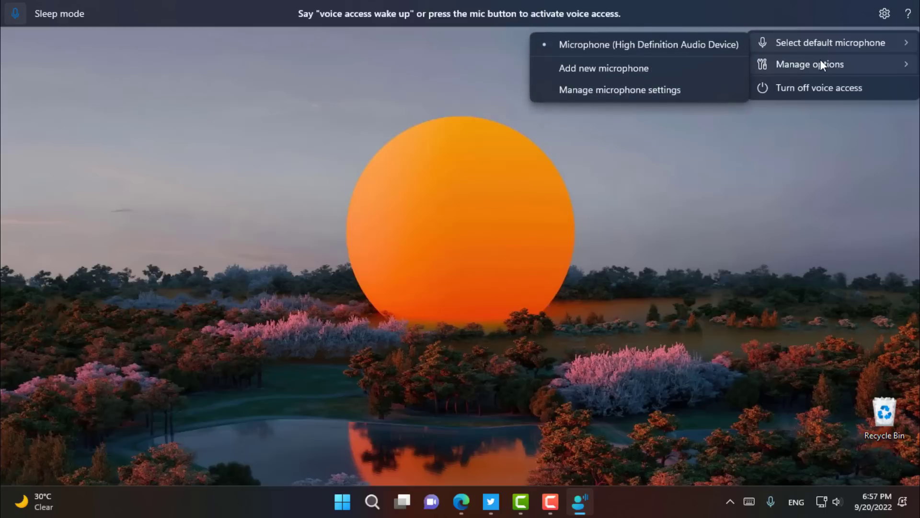
mouse_move(820, 62)
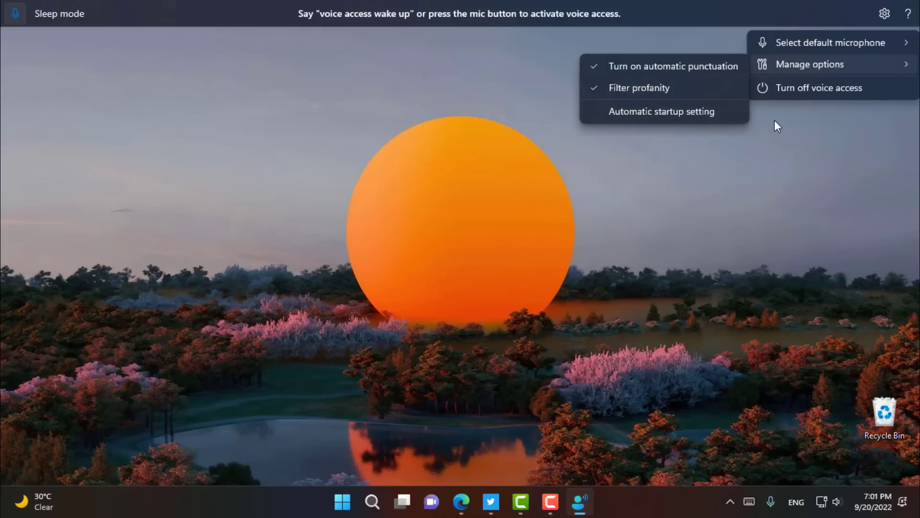
click(811, 87)
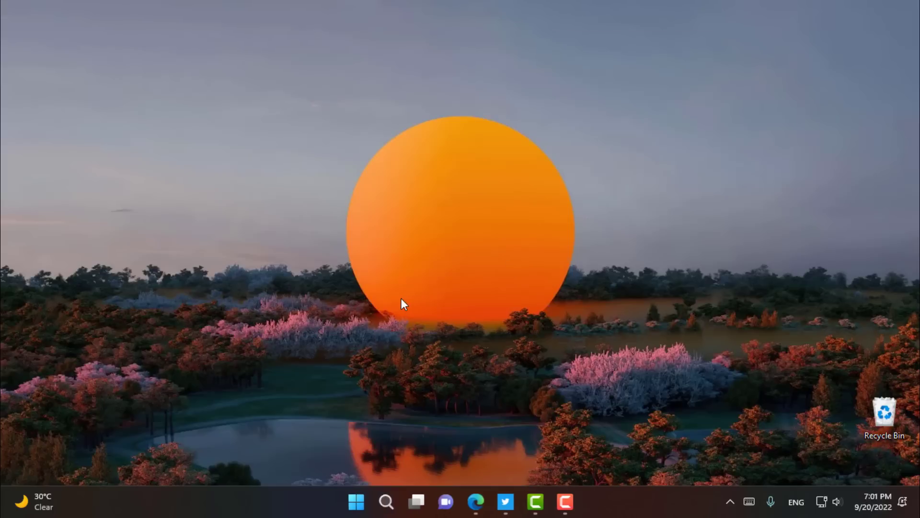
Search Windows for "voice access" and pin the Voice access app to Start
click(357, 501)
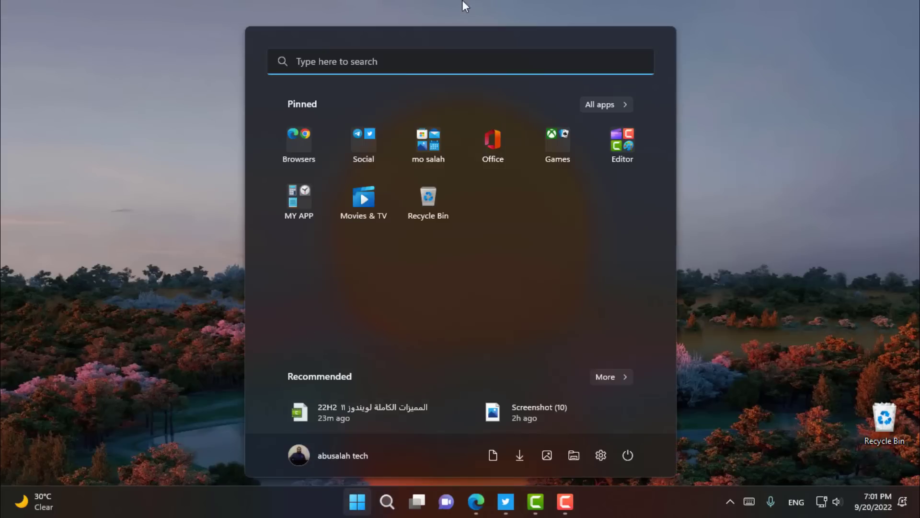
click(427, 67)
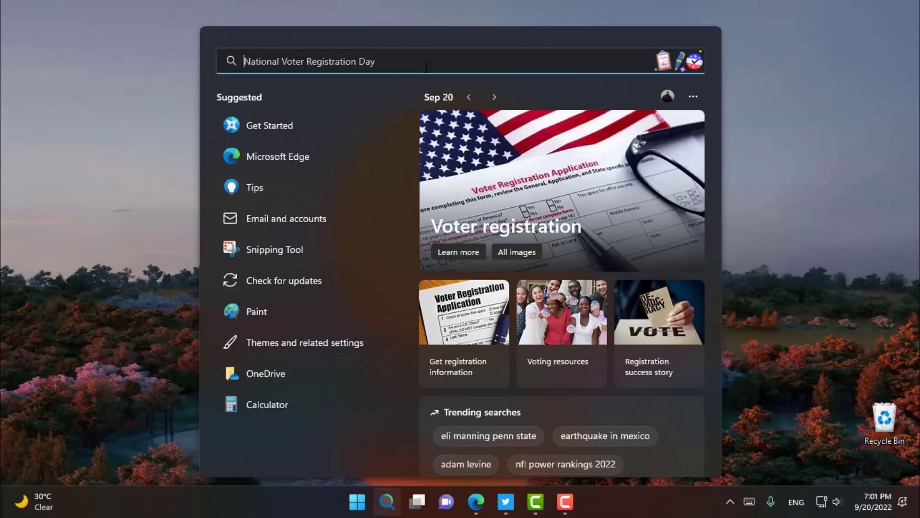
text(voice access)
right_click(264, 166)
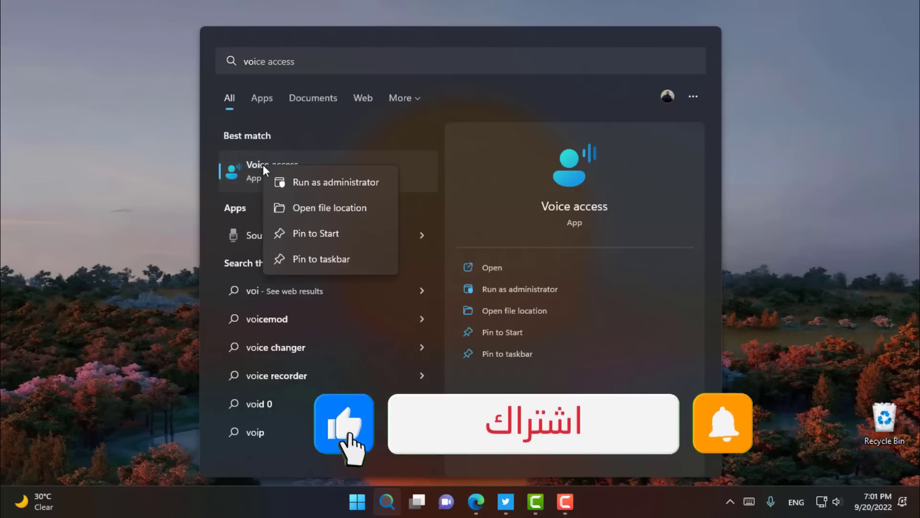
click(336, 233)
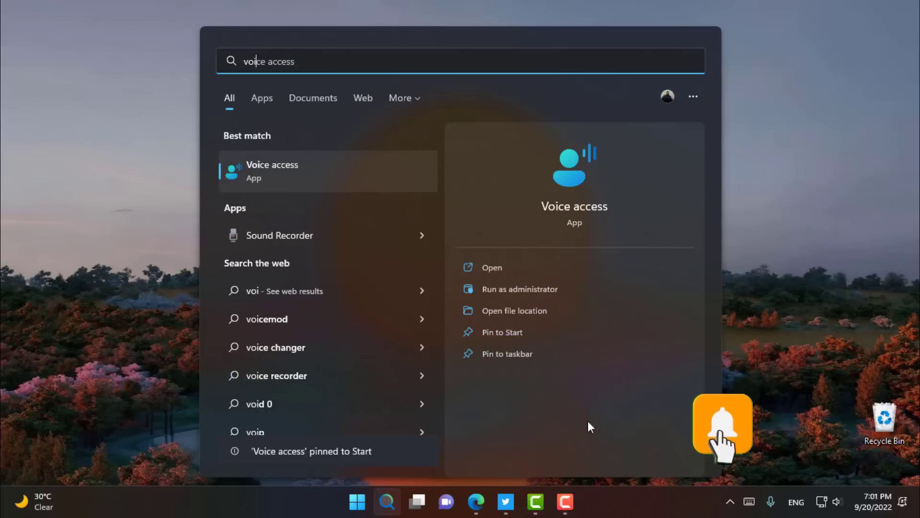
key(super)
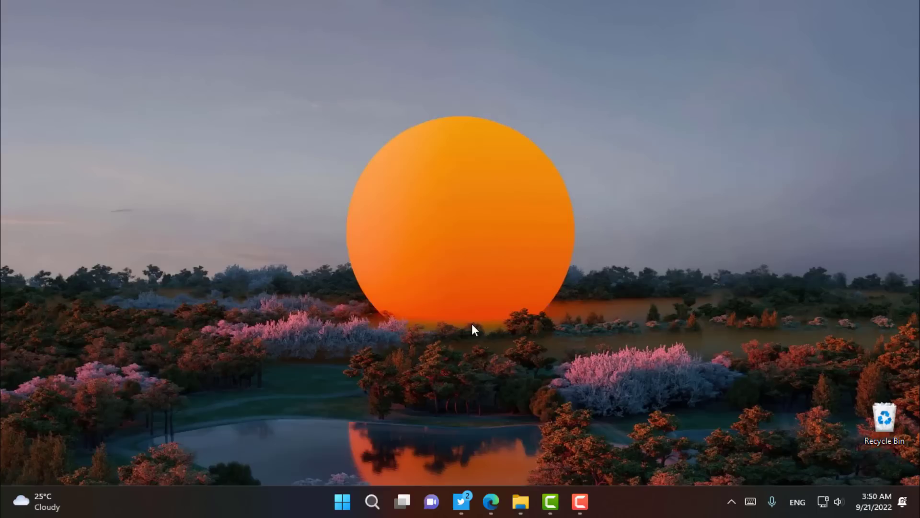
Open the Location page under the app permissions of the Privacy & security settings
click(342, 501)
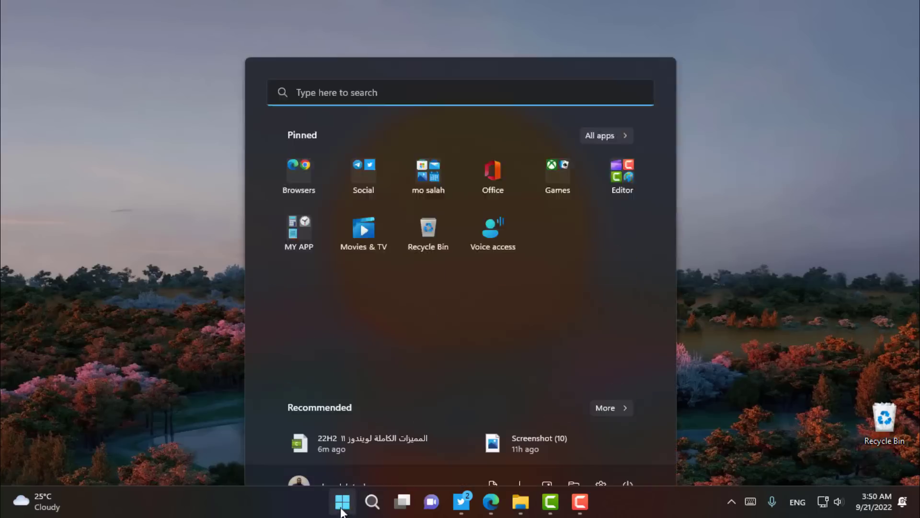
click(601, 455)
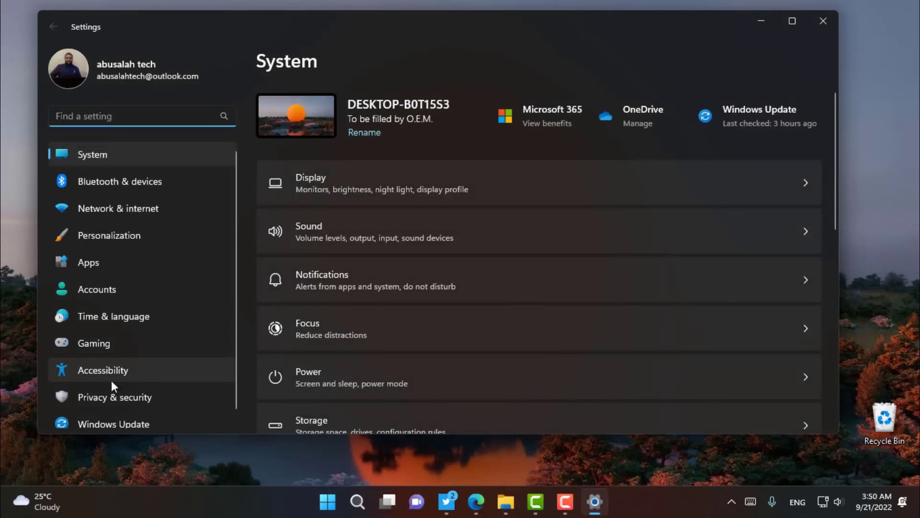
click(119, 400)
scroll(482, 263, down, 9)
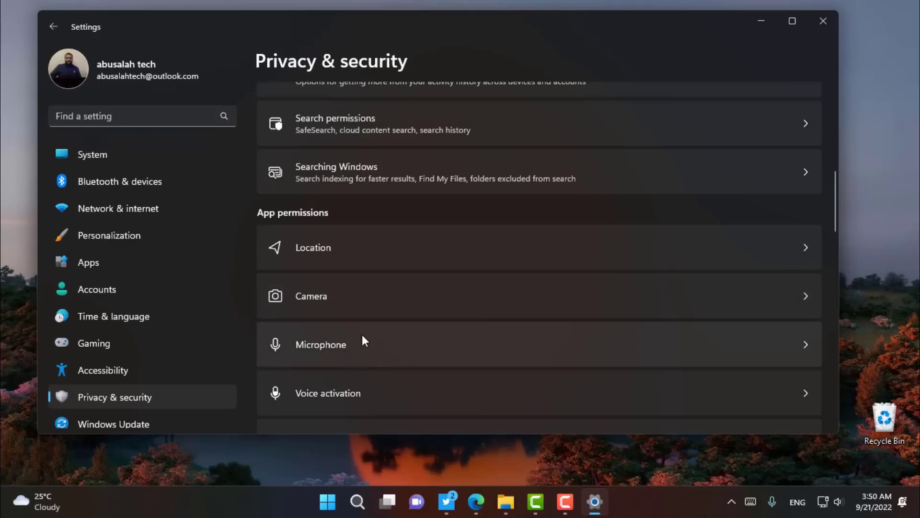
scroll(374, 331, down, 3)
scroll(391, 321, down, 5)
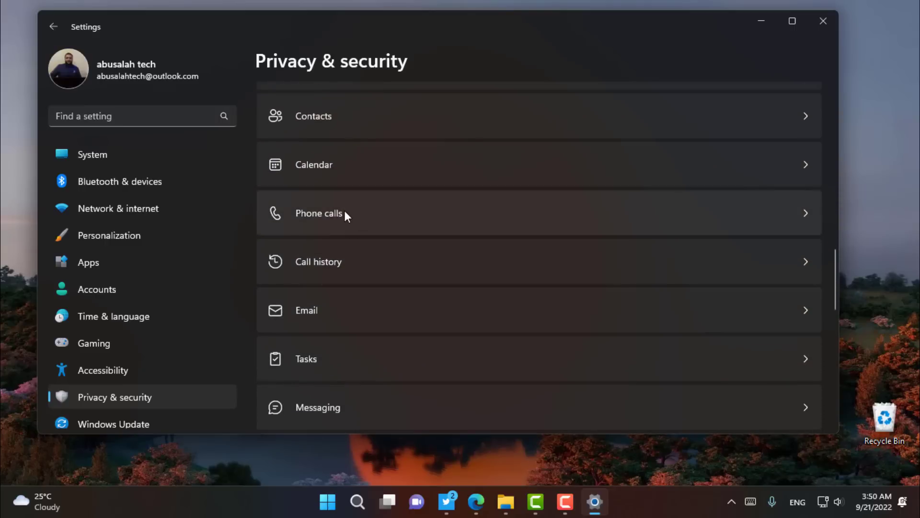
scroll(395, 270, up, 8)
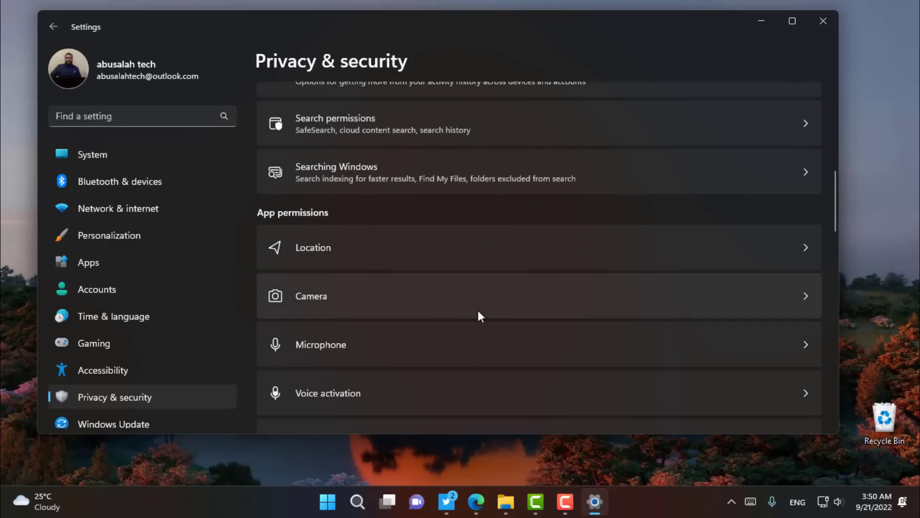
click(372, 247)
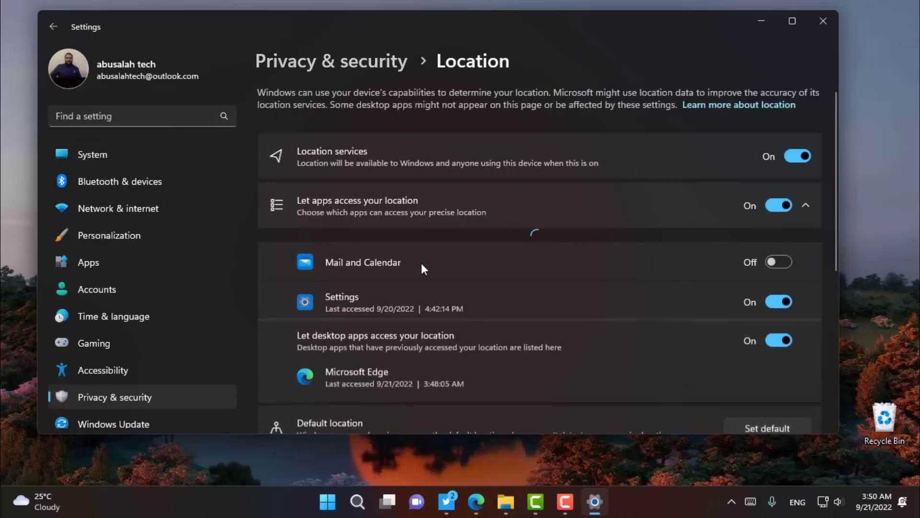
Expand the recent activity of location access and view the next page of app requests
scroll(421, 263, down, 10)
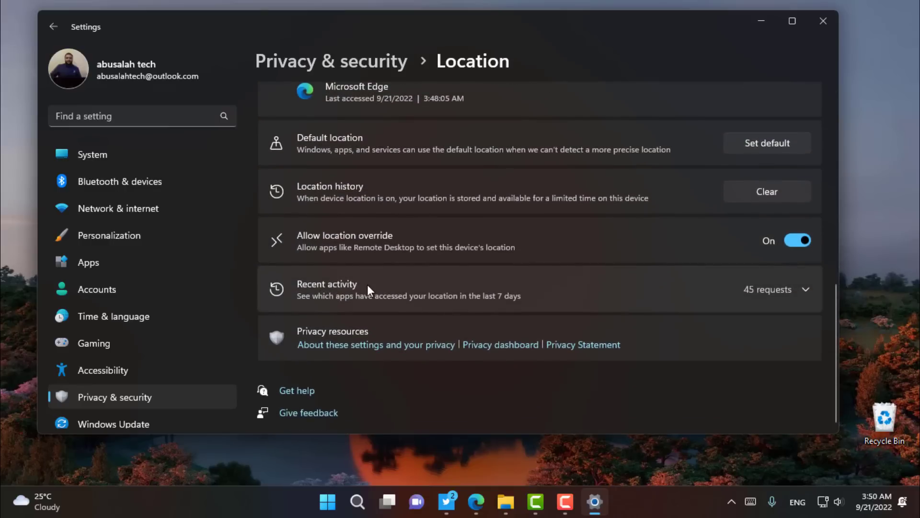
click(456, 288)
scroll(376, 309, down, 5)
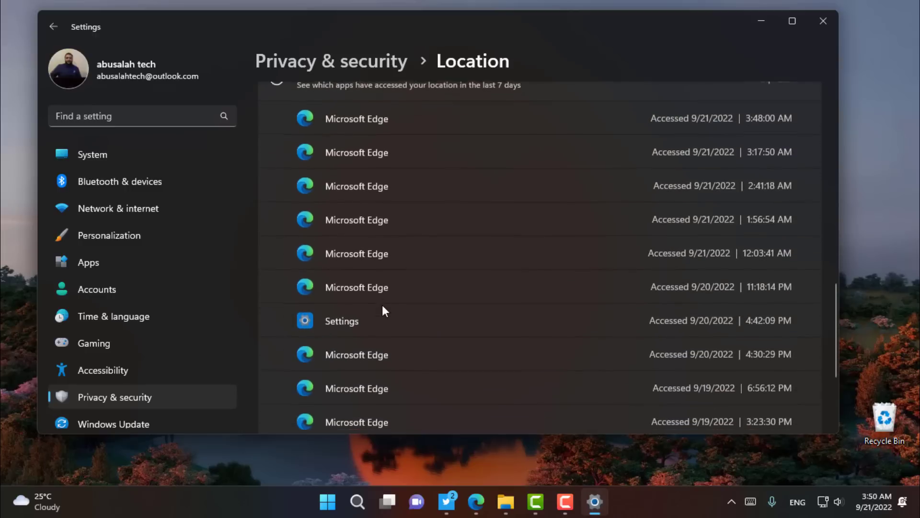
scroll(382, 310, down, 3)
click(746, 357)
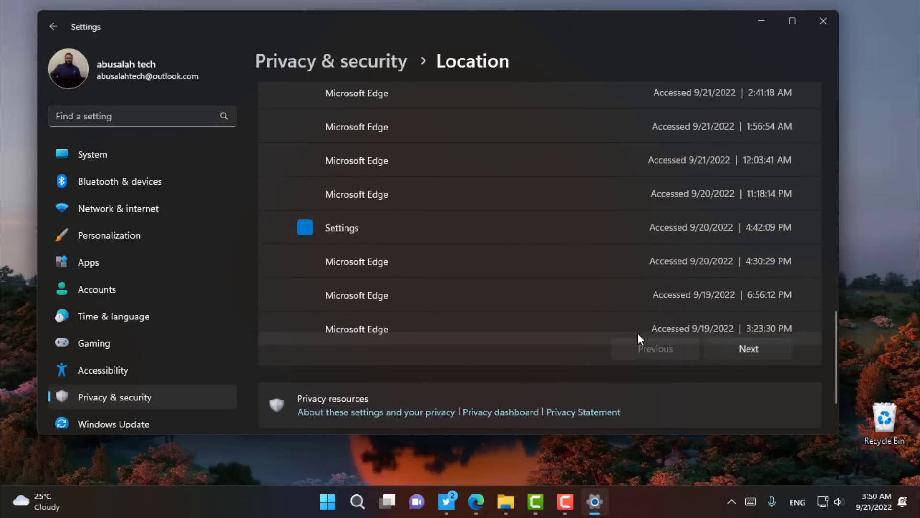
scroll(470, 254, up, 3)
scroll(470, 255, down, 1)
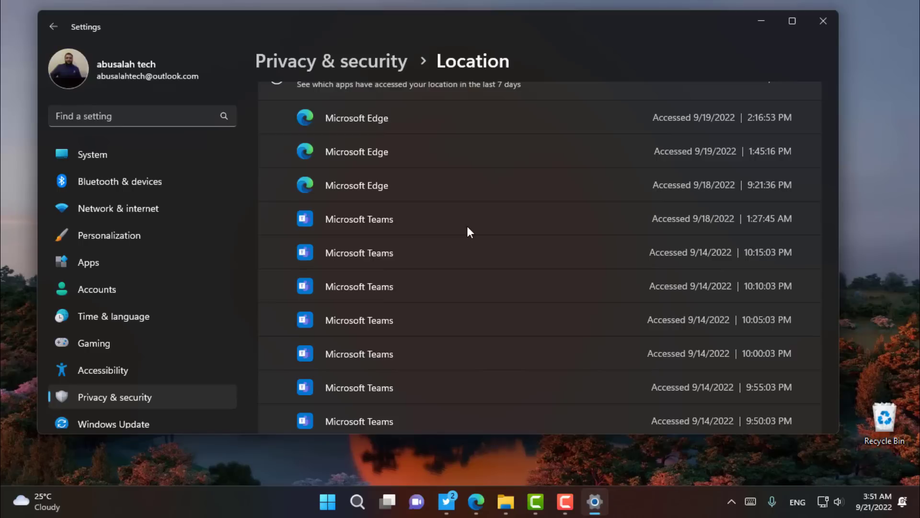
Return to Privacy & security, reopen the Location page and review which apps can access the location
click(53, 27)
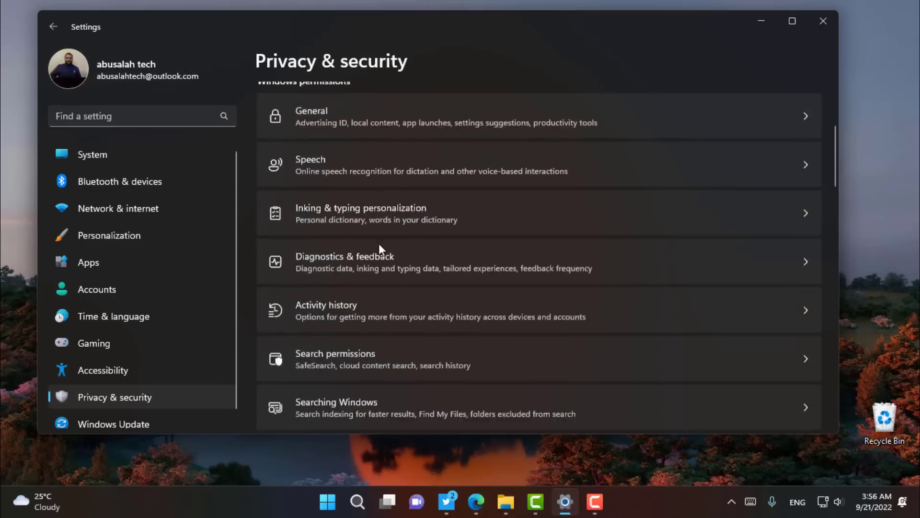
scroll(383, 246, down, 5)
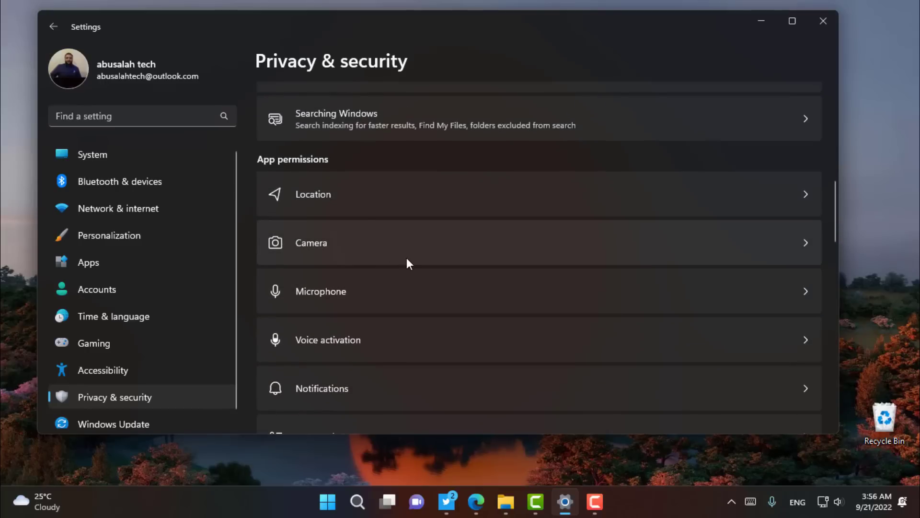
click(355, 209)
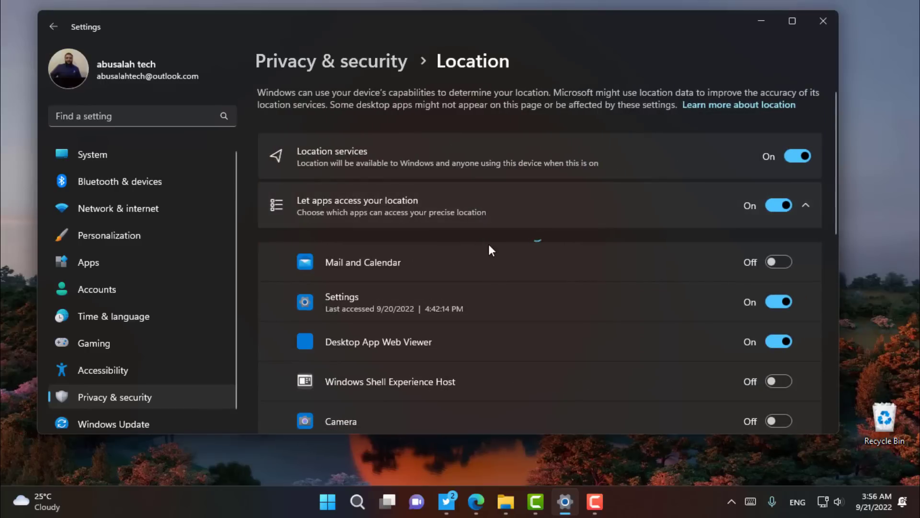
scroll(501, 243, down, 5)
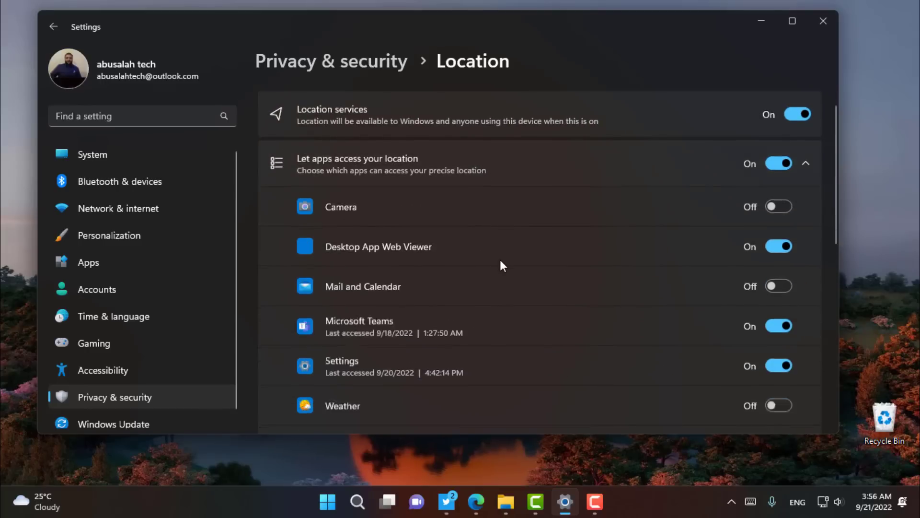
scroll(530, 265, down, 1)
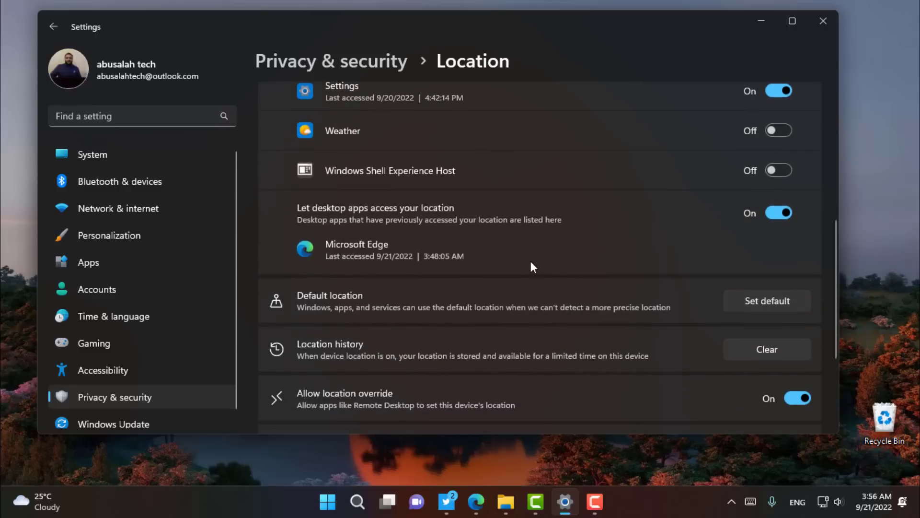
scroll(532, 267, up, 3)
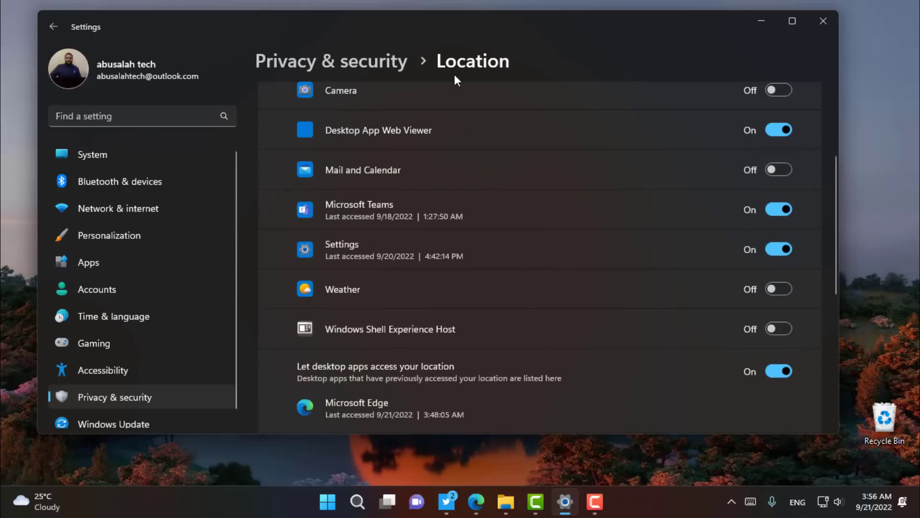
scroll(476, 172, up, 3)
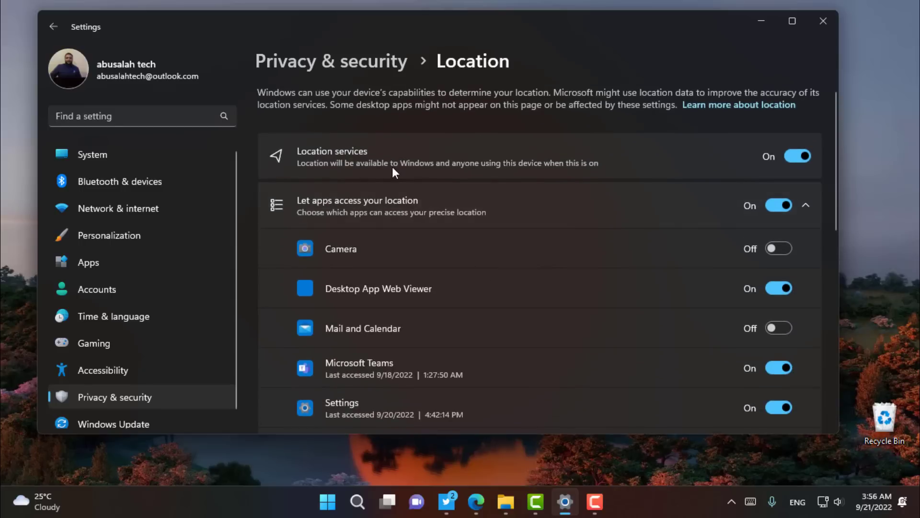
scroll(641, 332, down, 2)
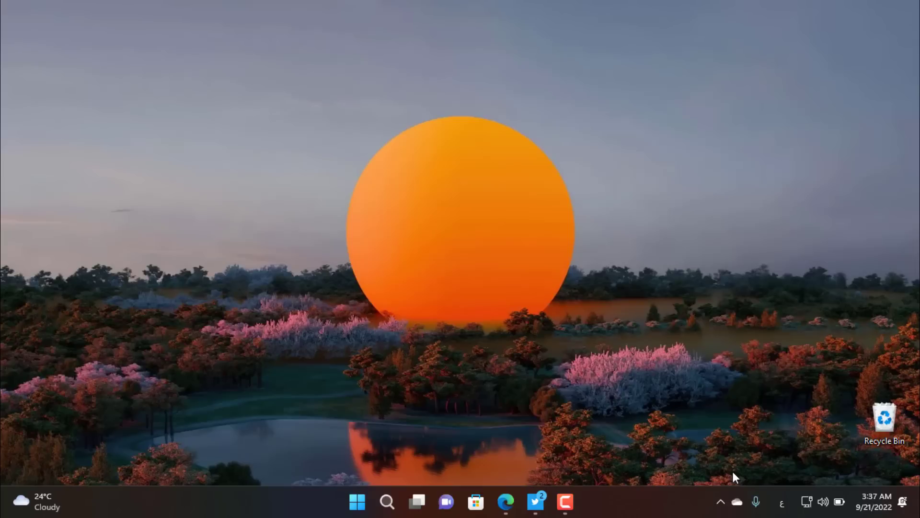
Open Windows Security from the hidden system tray icons
click(722, 500)
click(721, 436)
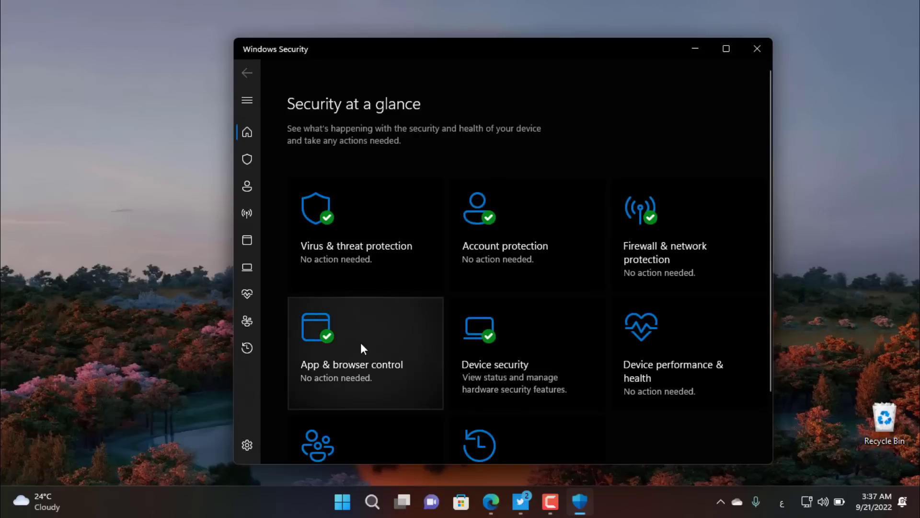
Open the app and browser control section of Windows Security and go to the Smart App Control settings
click(340, 346)
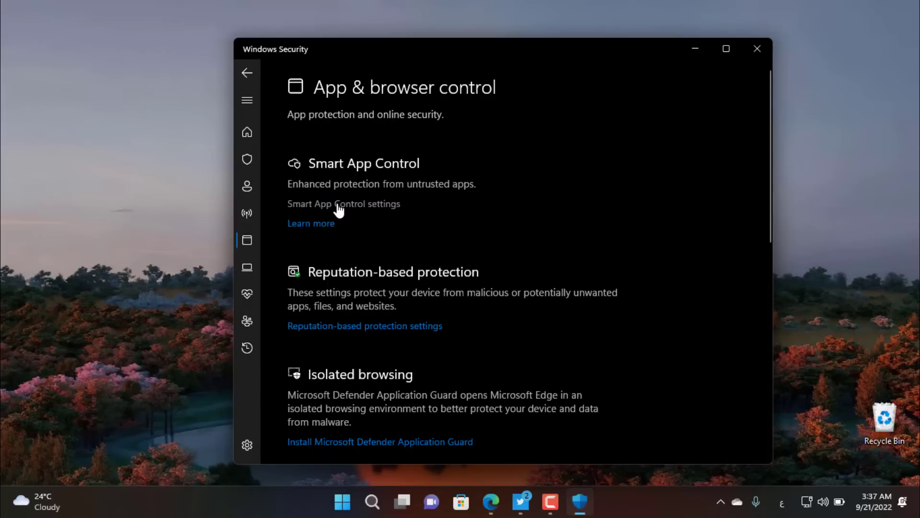
click(393, 205)
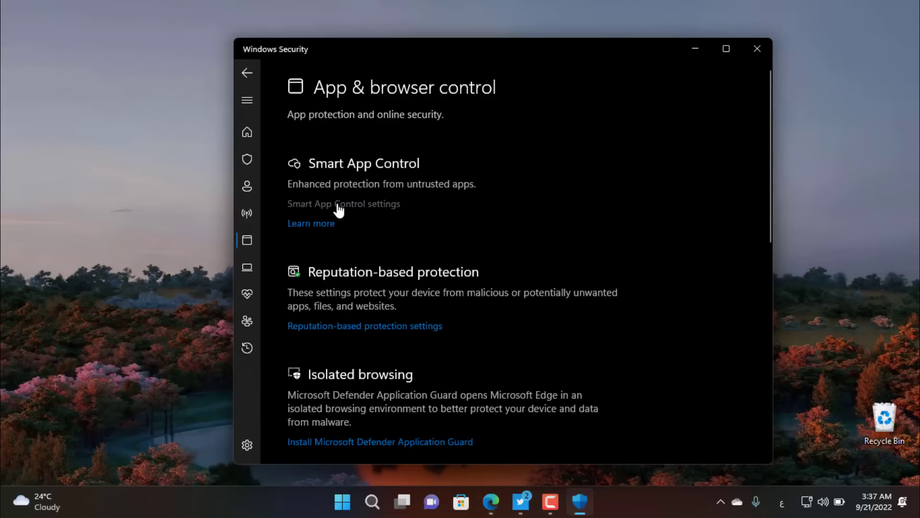
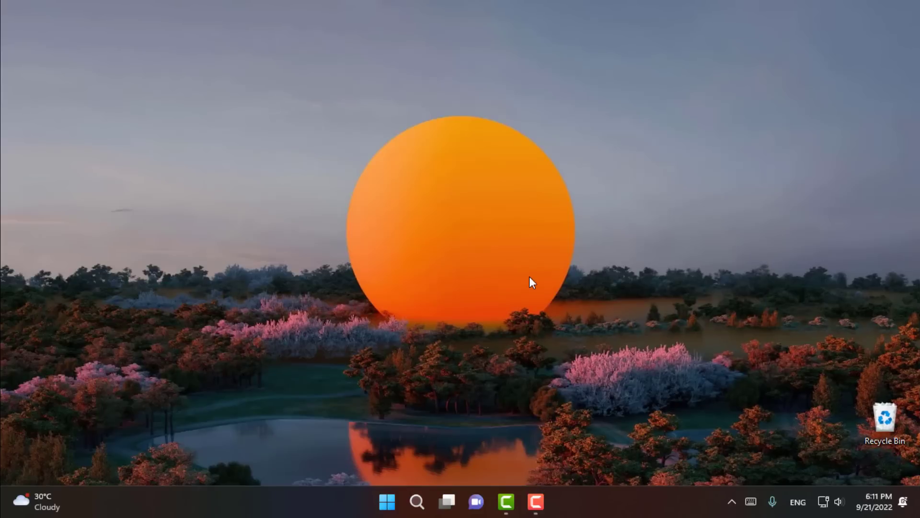
Open the Installed apps settings, review the advanced options of Calculator and return to the app list
right_click(387, 502)
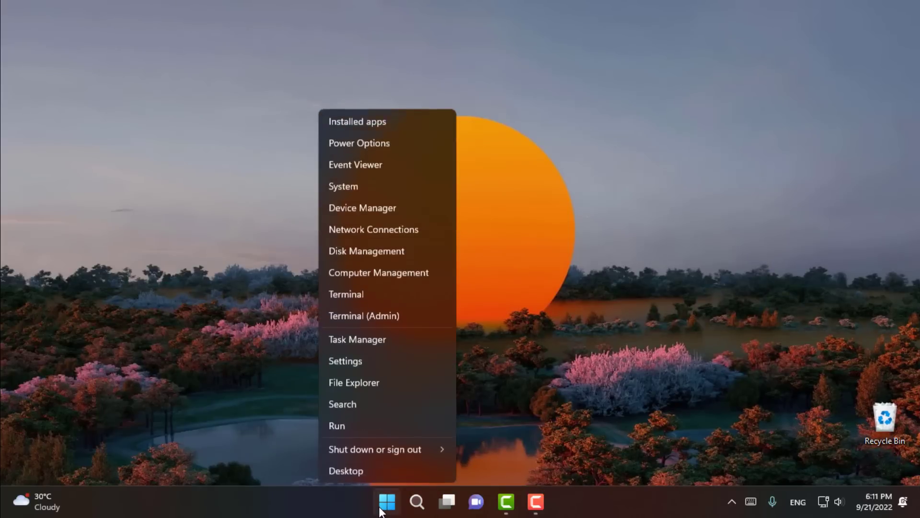
click(342, 125)
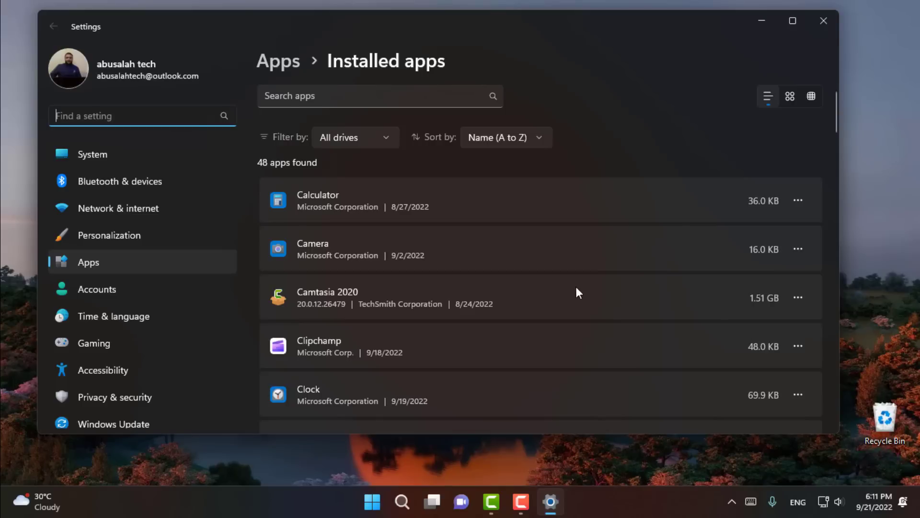
click(797, 201)
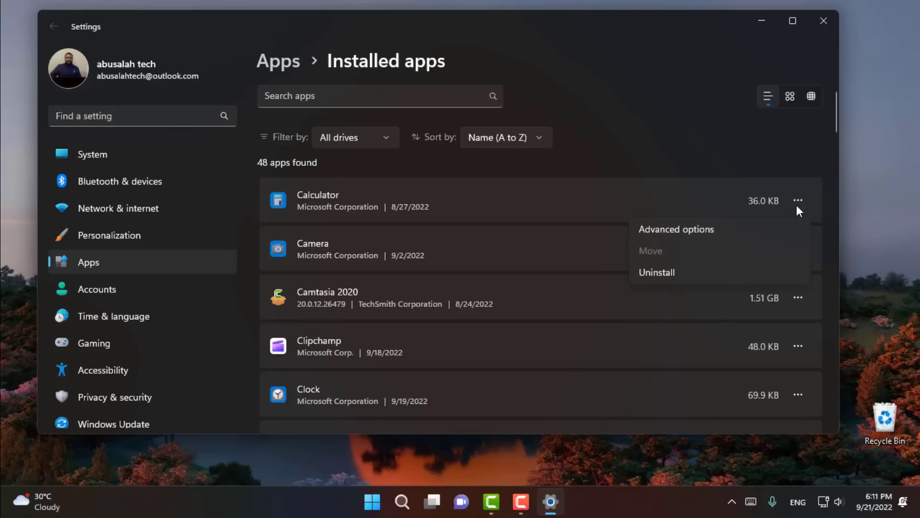
click(688, 229)
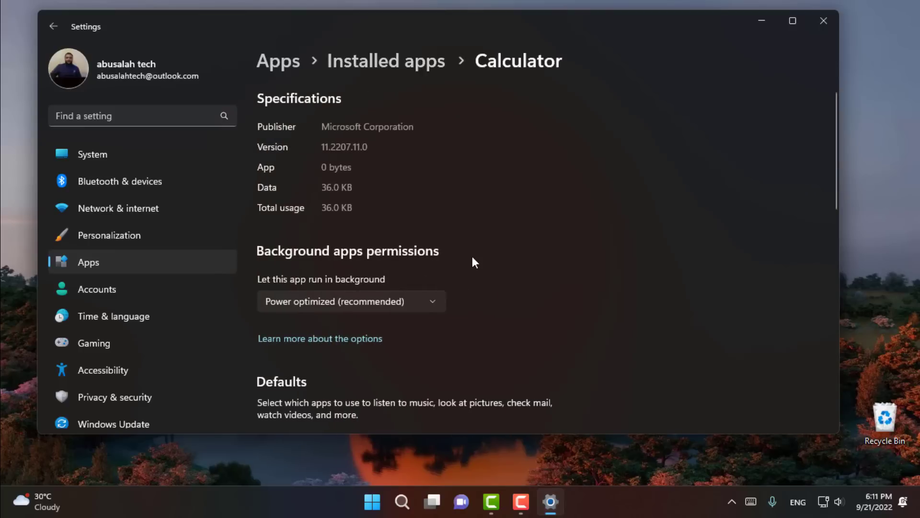
scroll(484, 276, down, 5)
click(64, 25)
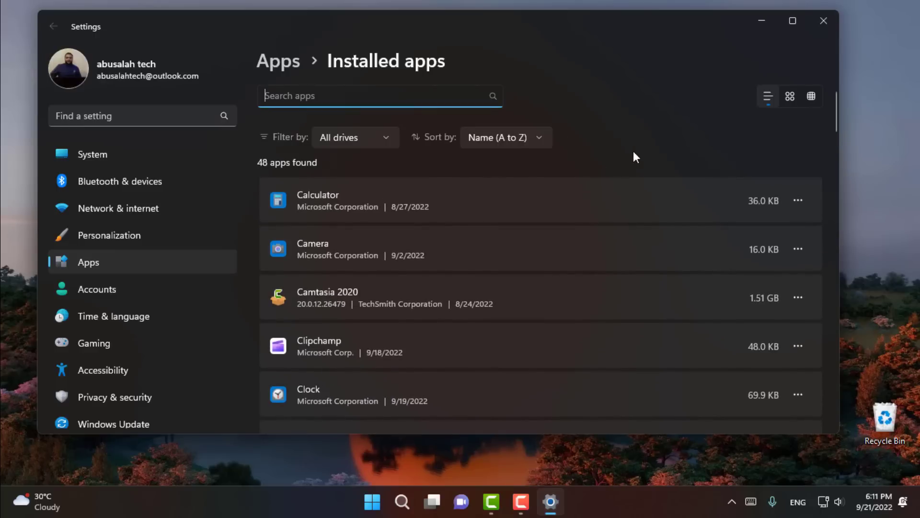
Show the installed apps as large tiles and as a compact multi-column grid, and close Settings
click(784, 102)
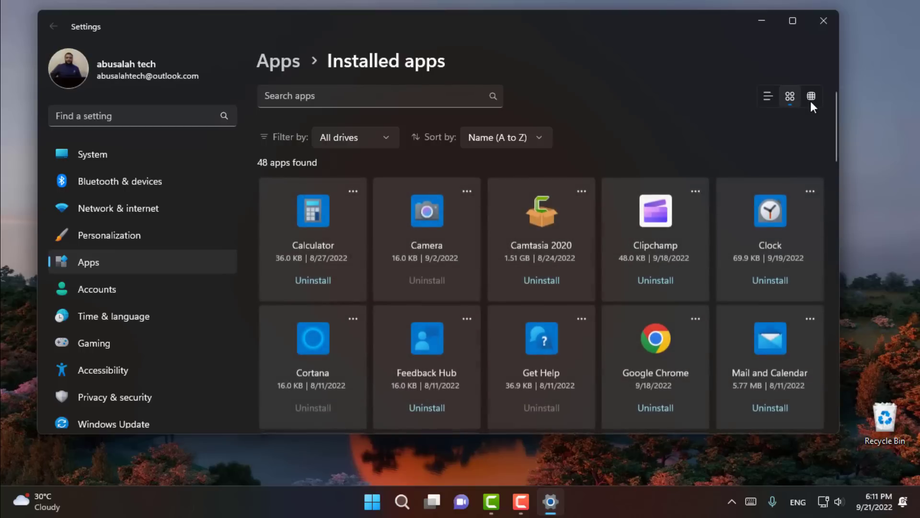
click(810, 101)
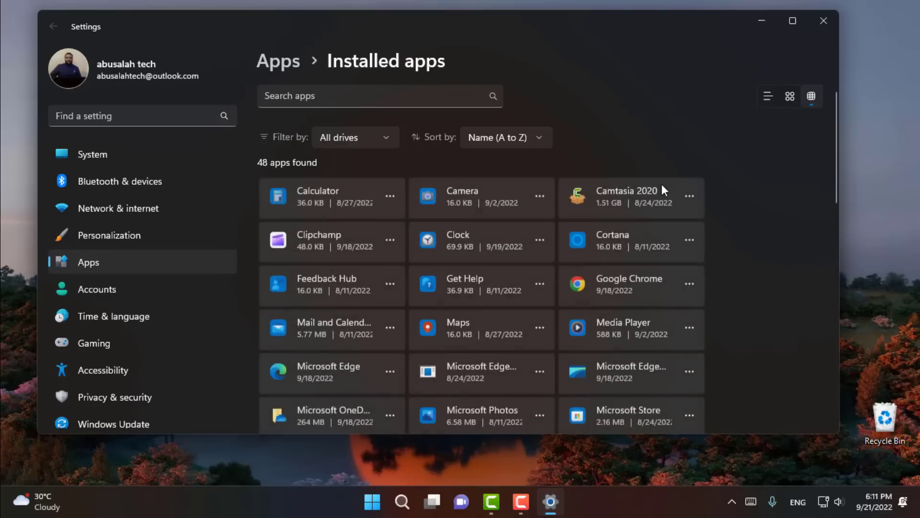
click(824, 27)
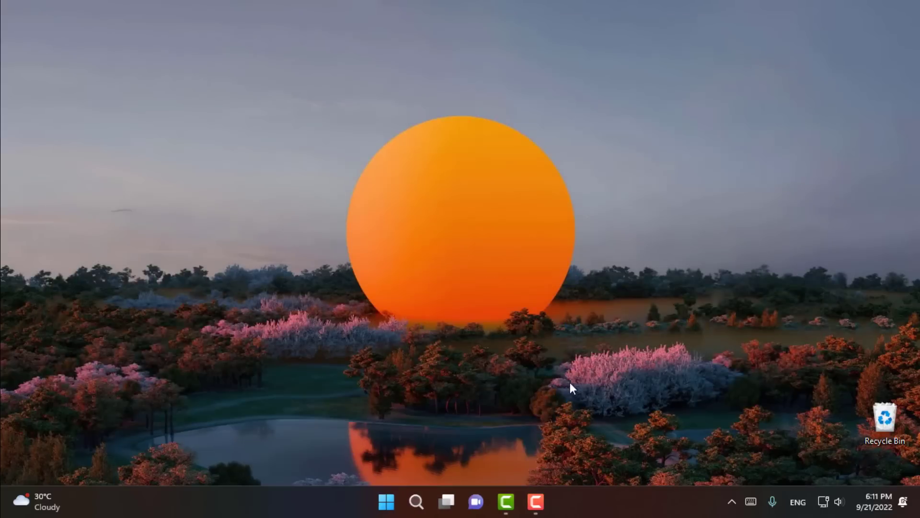
Search Windows for "ct", open Control Panel and view its installed programs and installed updates
click(418, 501)
text(ct)
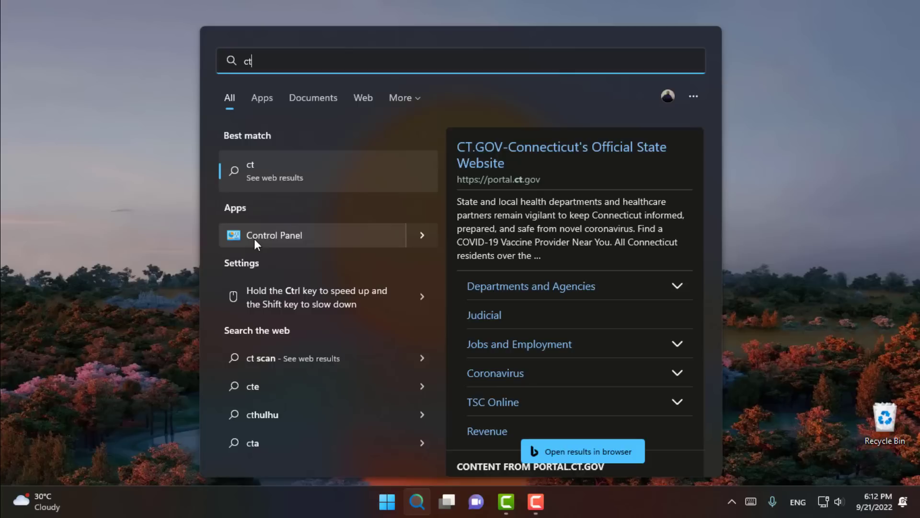
click(234, 243)
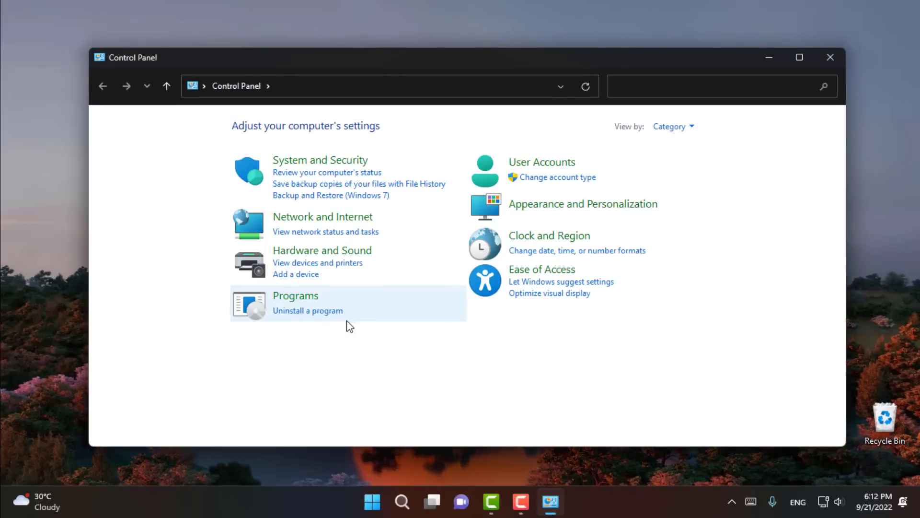
click(298, 313)
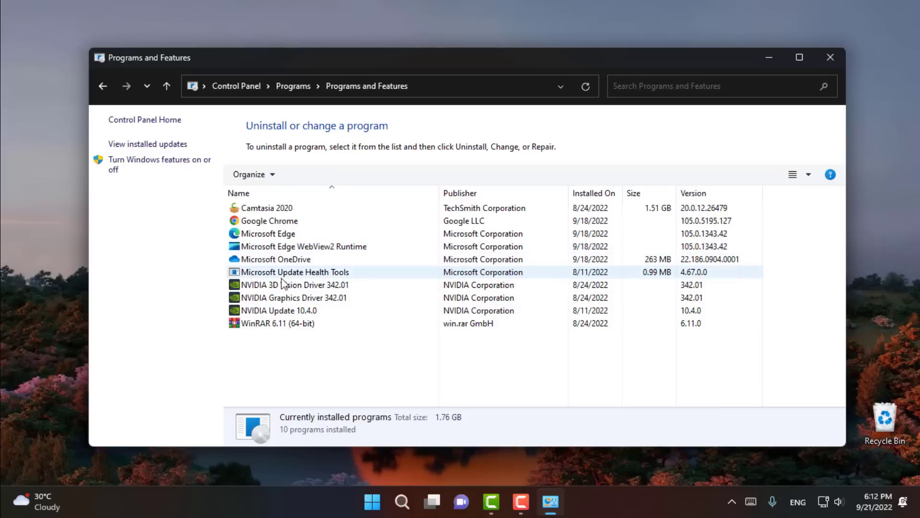
click(148, 144)
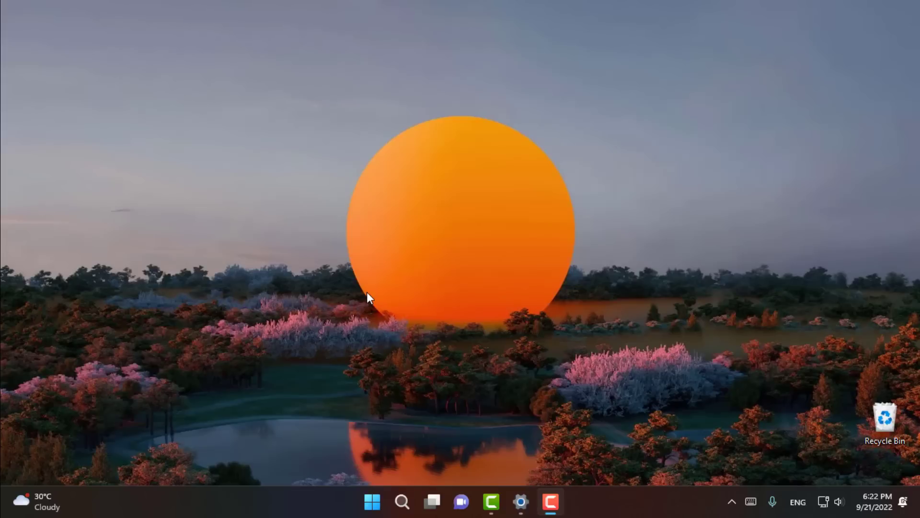
Open the emoji panel, move it near the middle of the desktop and browse to the people emojis
key(super+period)
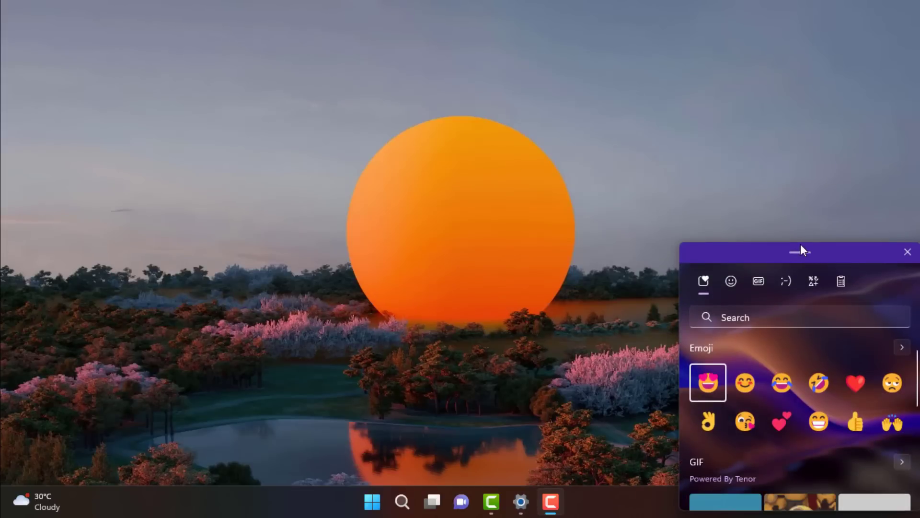
drag(800, 251, 412, 119)
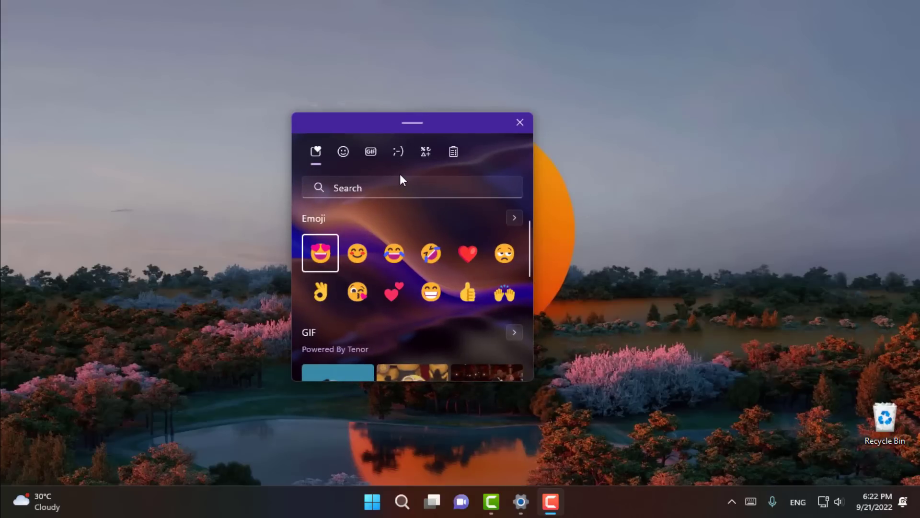
click(373, 189)
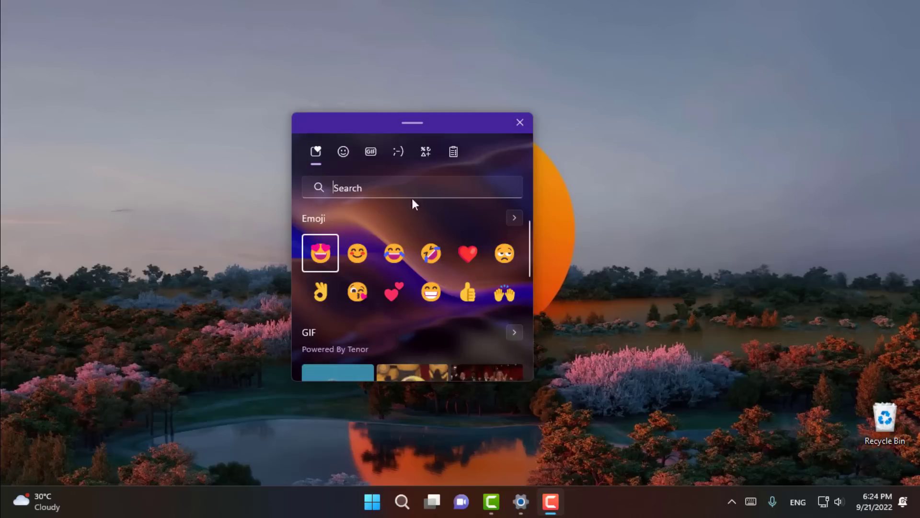
scroll(407, 249, down, 2)
scroll(407, 249, up, 2)
click(343, 152)
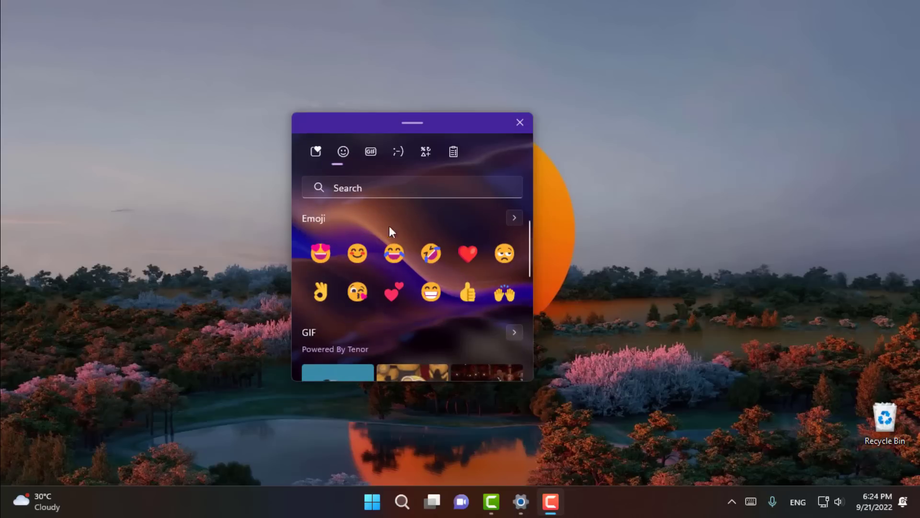
scroll(394, 259, down, 5)
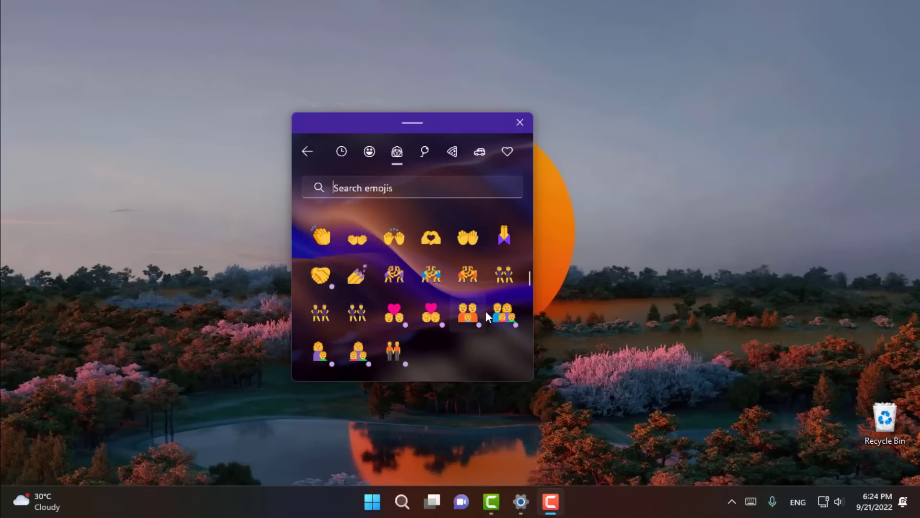
Customize the handshake emoji with a different skin tone for each hand, using the darkest tone for the first hand
click(319, 278)
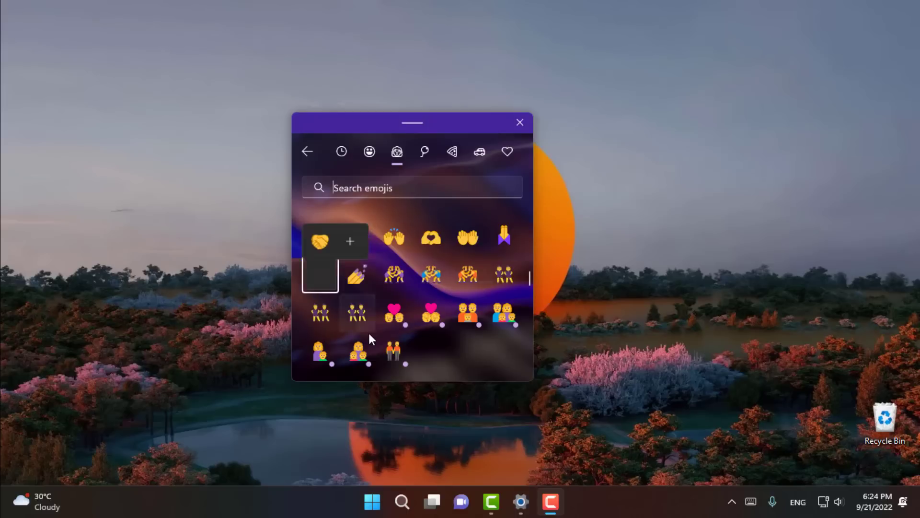
click(354, 237)
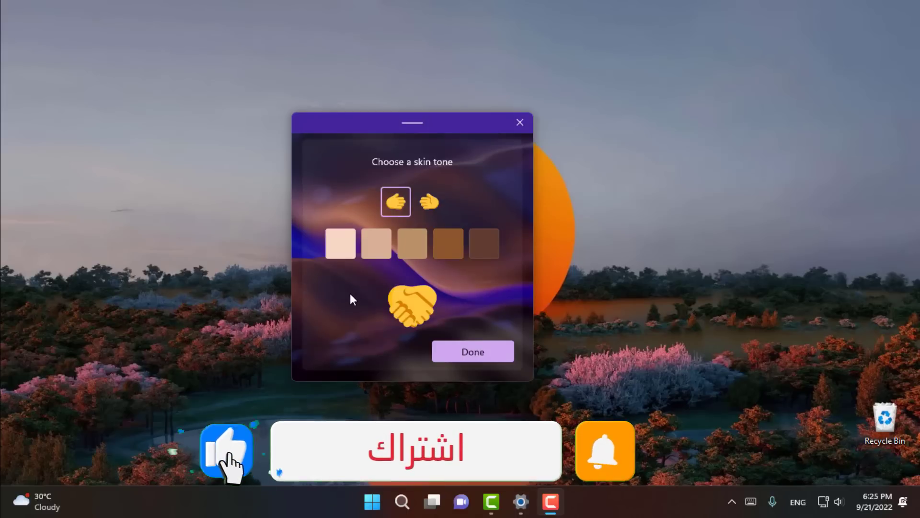
click(373, 247)
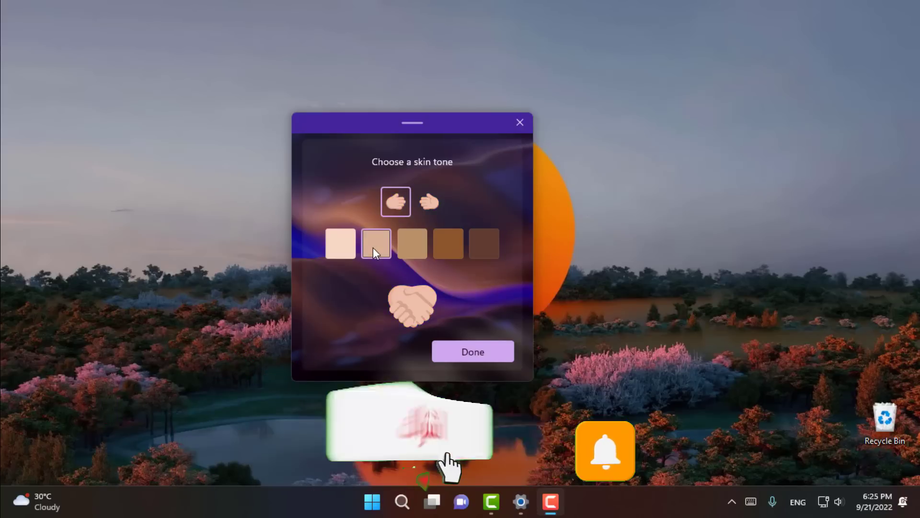
click(493, 244)
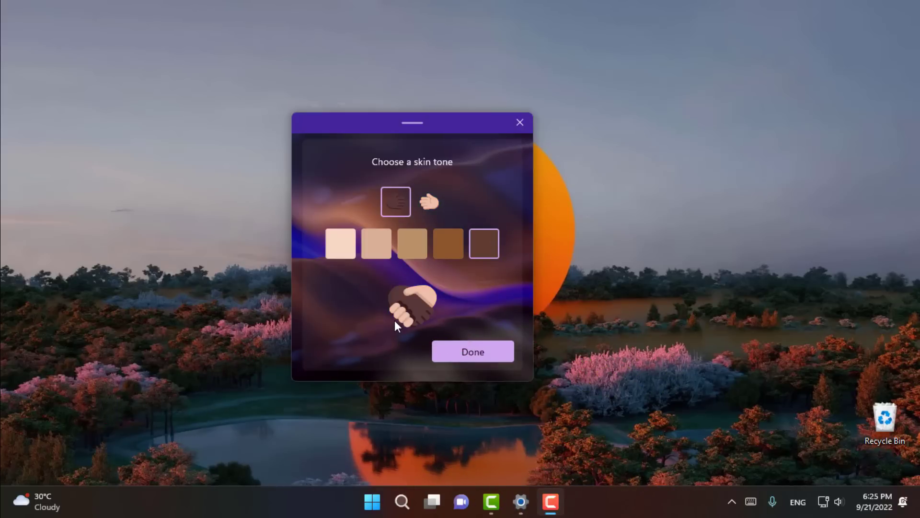
click(472, 345)
scroll(407, 271, down, 2)
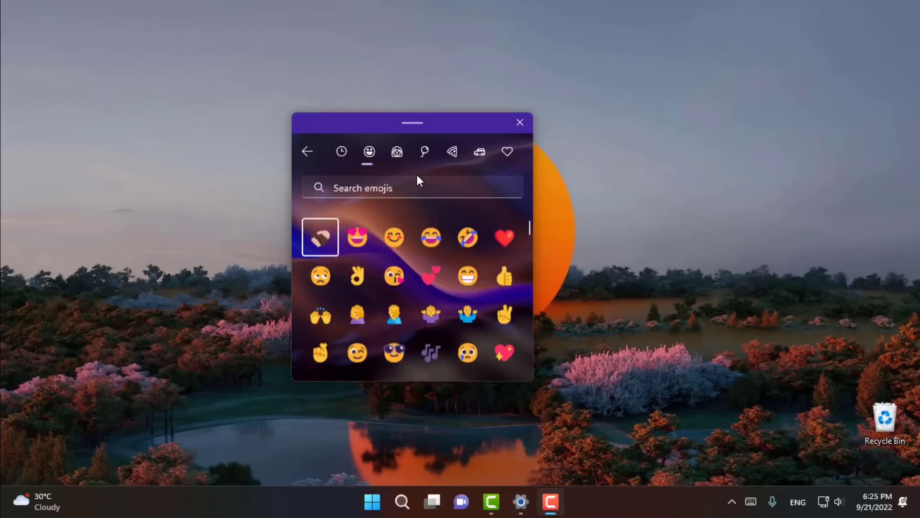
Open the face and skin tone options of the family emoji and accept the combination
click(424, 152)
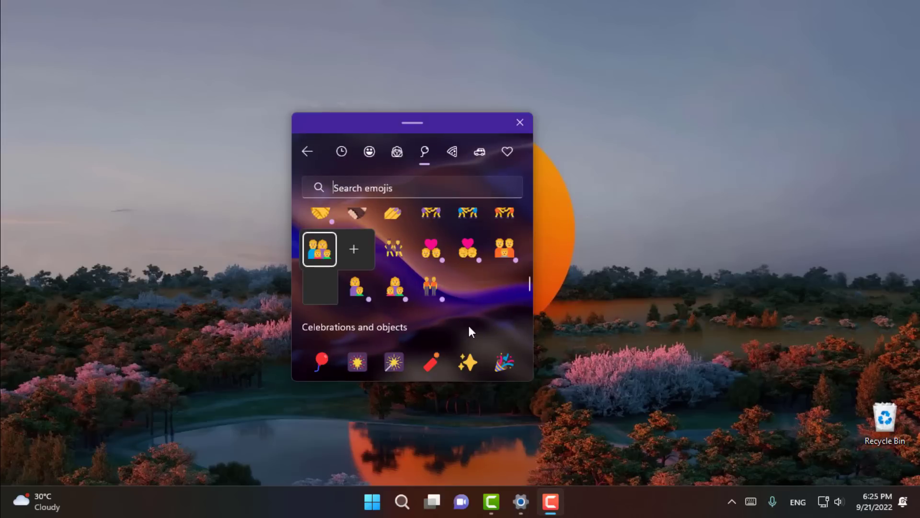
click(357, 254)
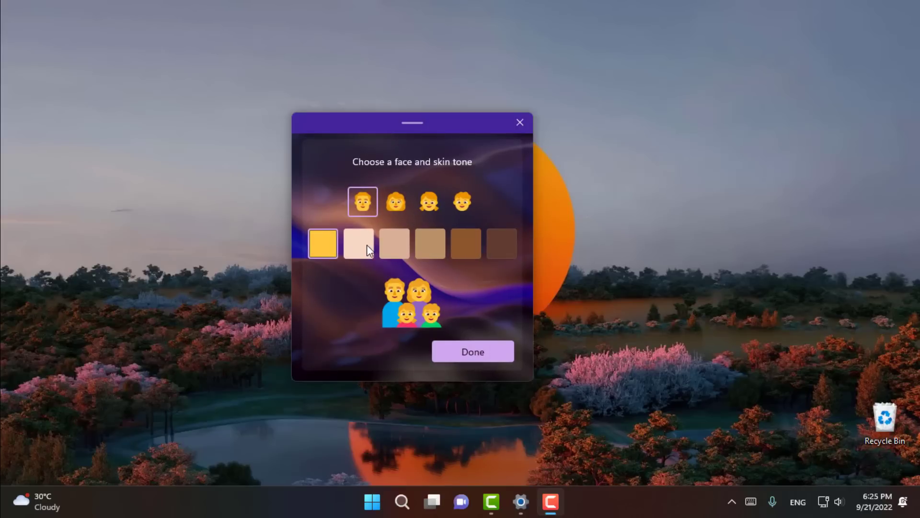
click(479, 348)
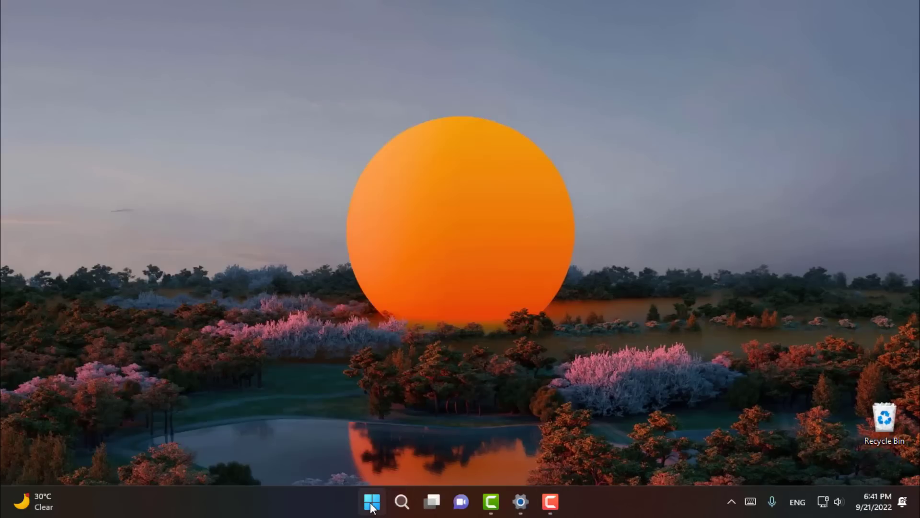
Switch to Clipchamp from the Editor folder in Start and create the first video
key(super)
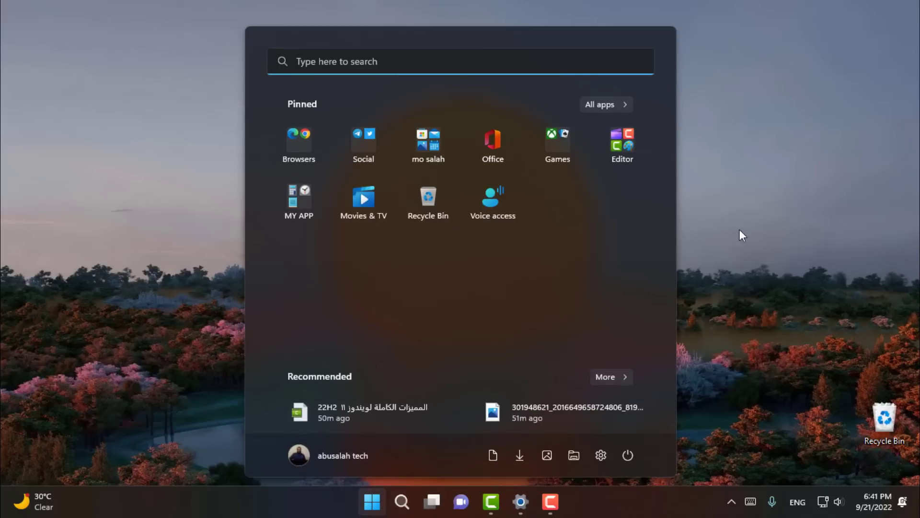
click(634, 150)
click(349, 226)
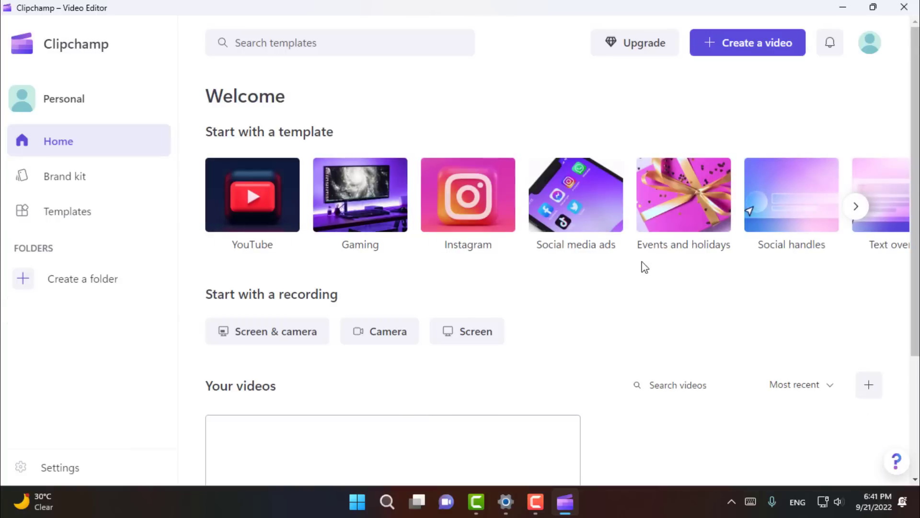
scroll(350, 396, down, 3)
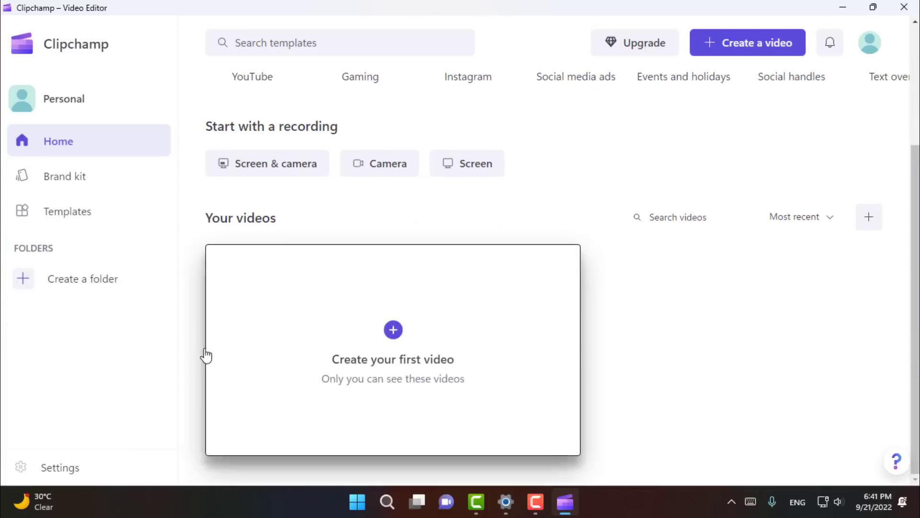
click(441, 335)
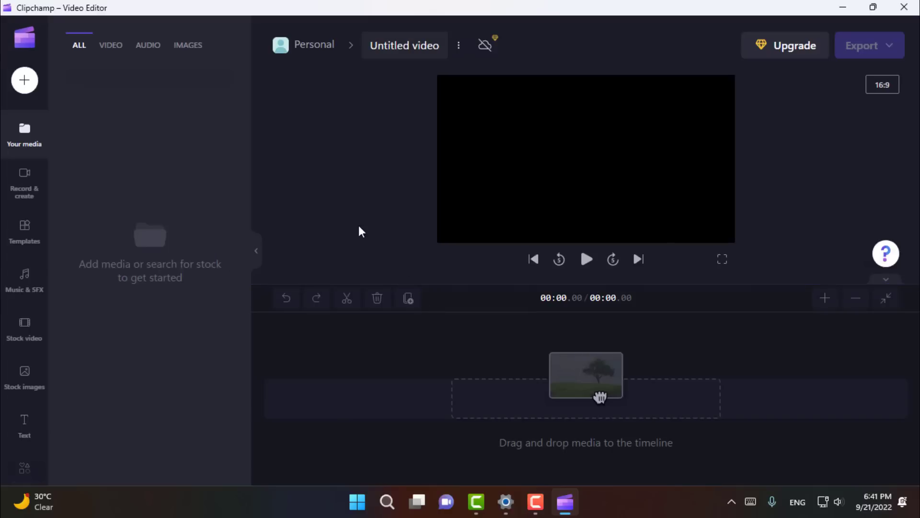
Browse the templates, music and stock images offered in the video editor, and return to your media
click(24, 232)
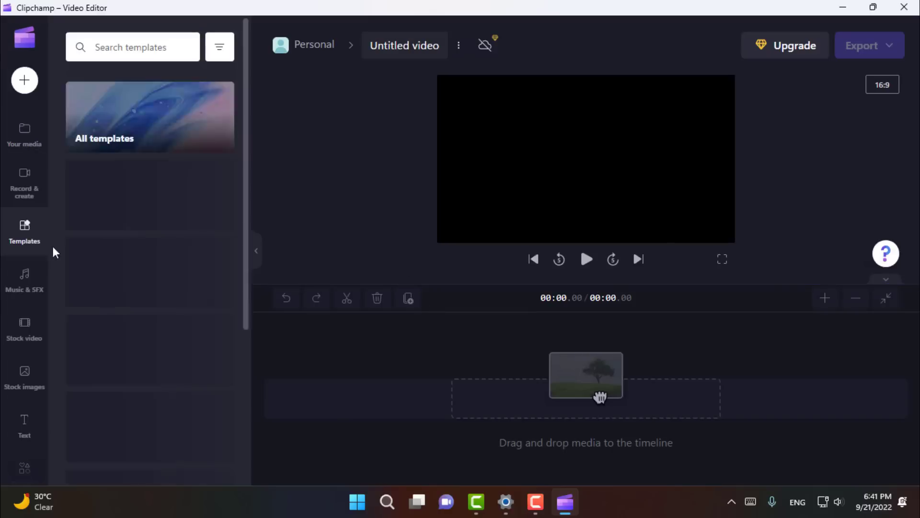
click(24, 280)
click(24, 377)
click(25, 134)
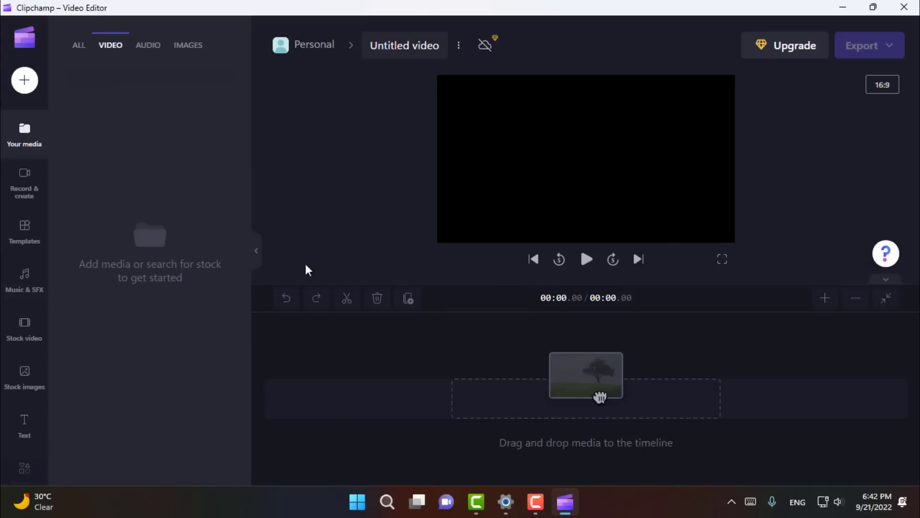
Try to import media from the MO (F:) drive into the untitled video
click(256, 250)
click(24, 80)
click(268, 214)
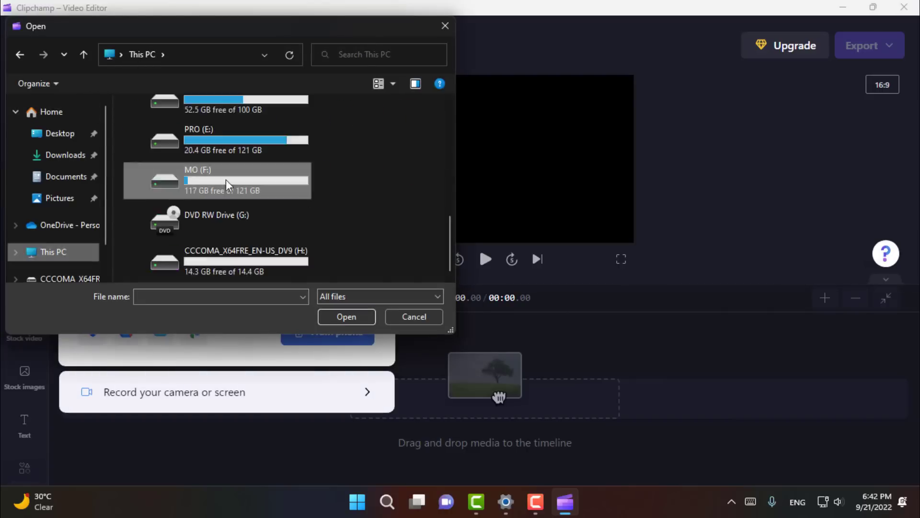
double_click(216, 179)
key(Escape)
click(676, 341)
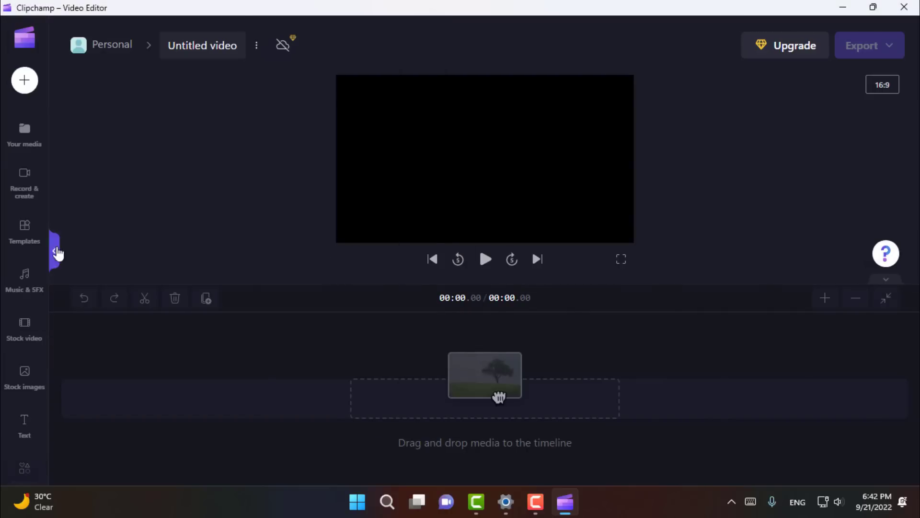
Expand the media panel and open the video quality choices for exporting the project
click(54, 251)
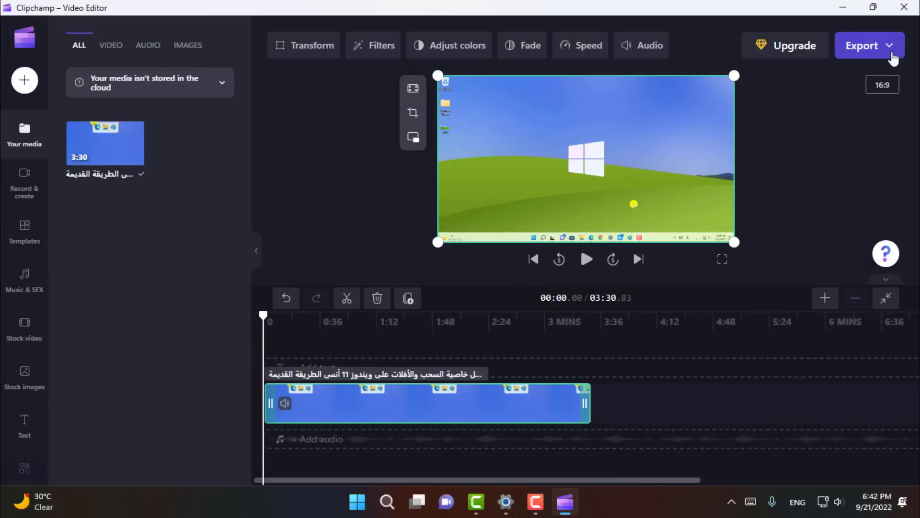
click(893, 51)
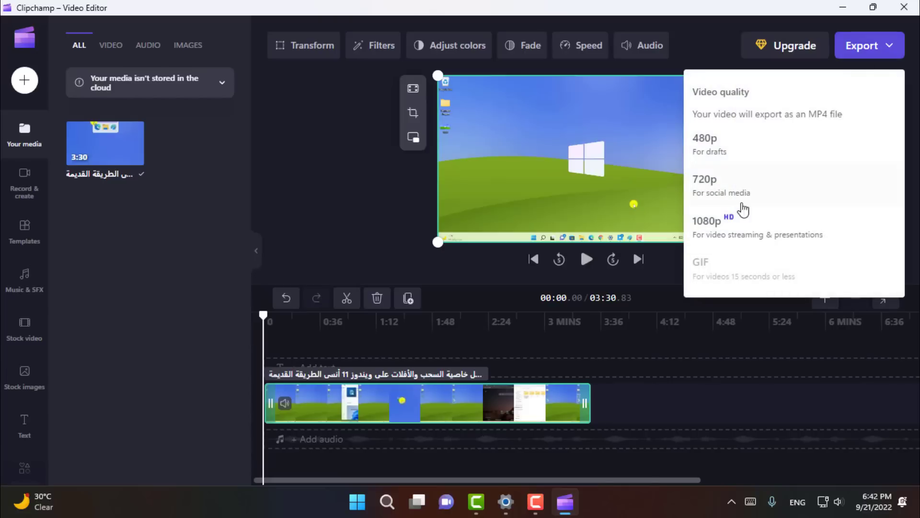